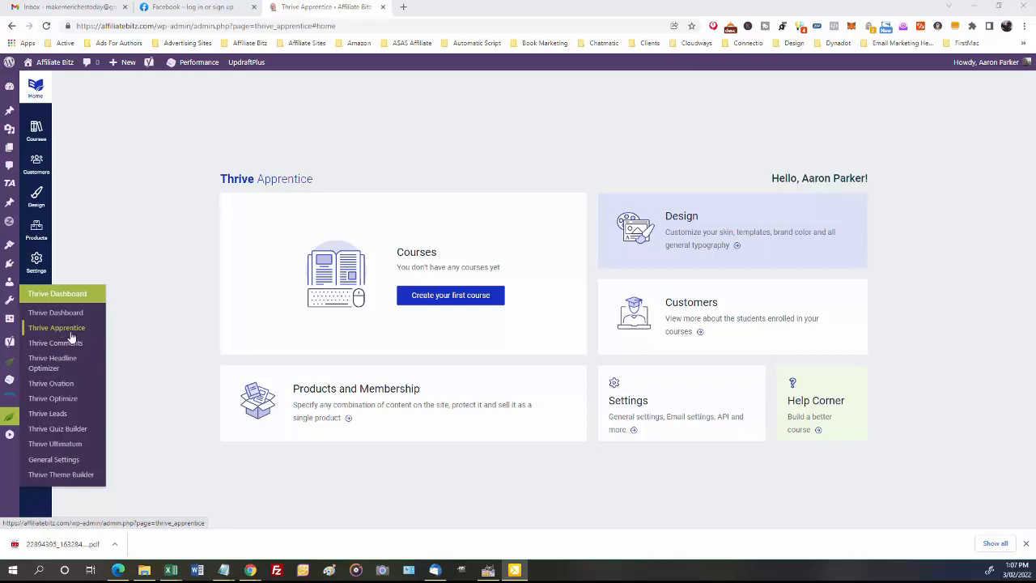
Step: Open the default school typography of the active Course Design in Thrive Apprentice for editing
left_click(63, 328)
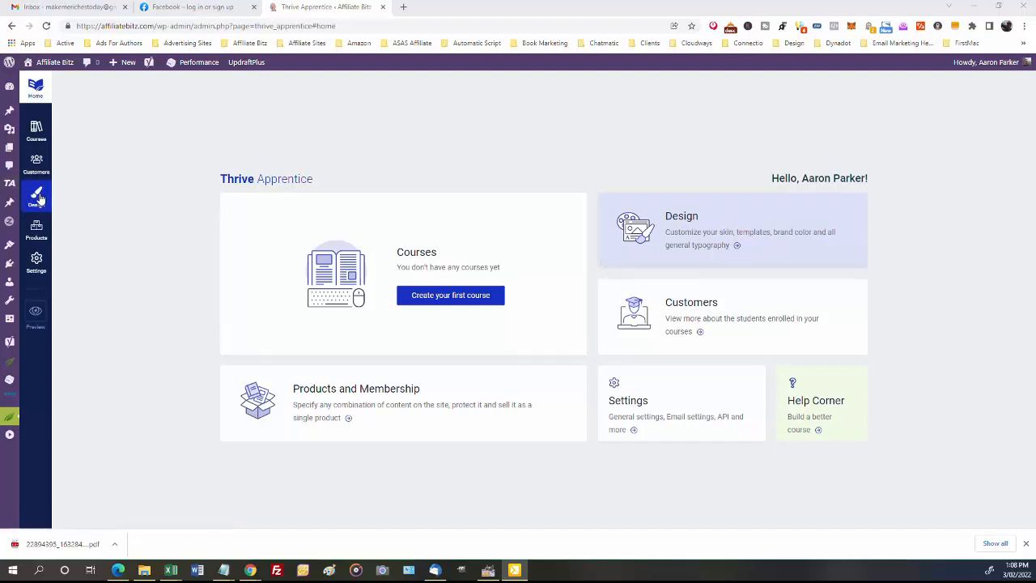
left_click(688, 230)
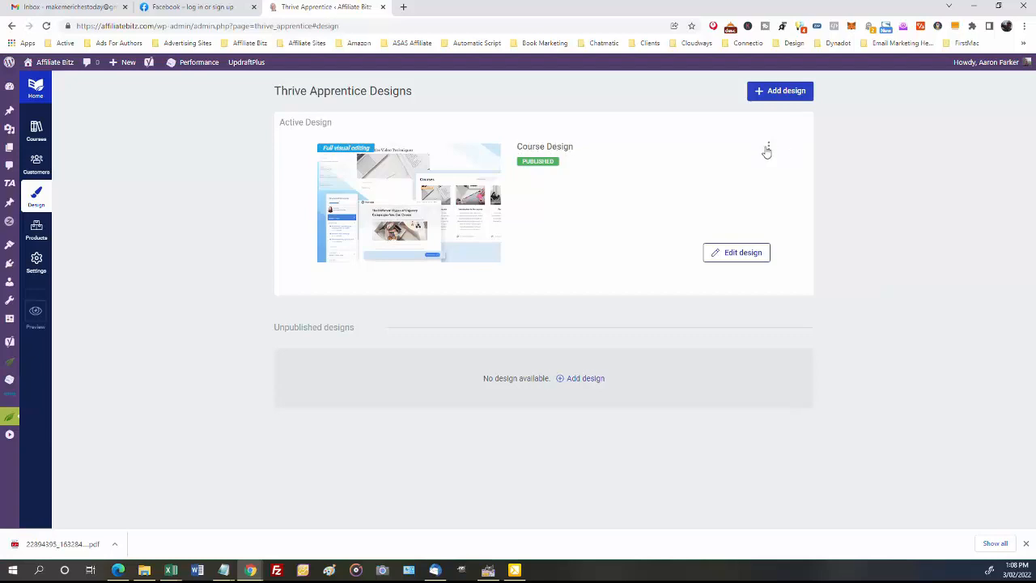
left_click(769, 150)
left_click(744, 254)
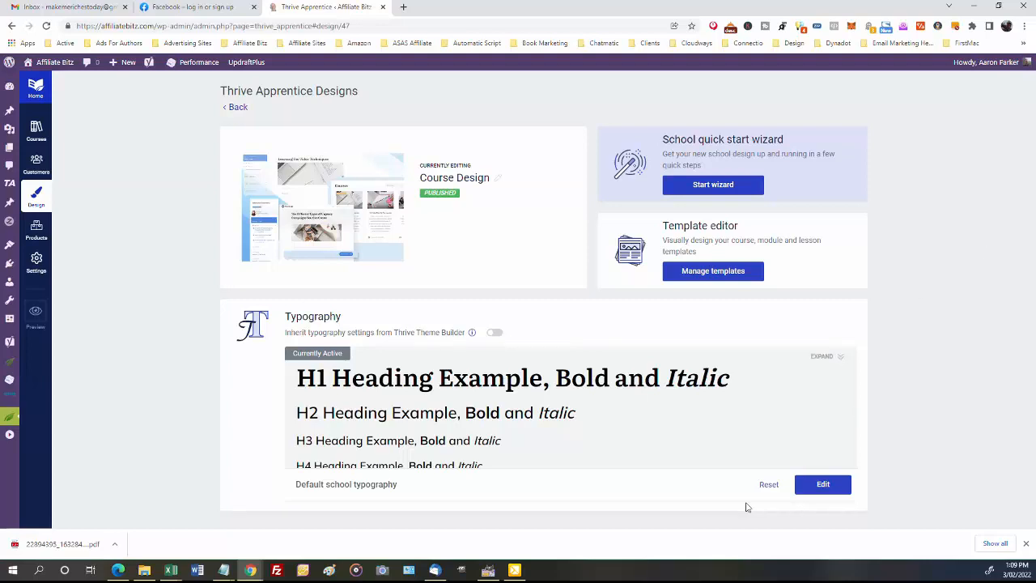
left_click(824, 486)
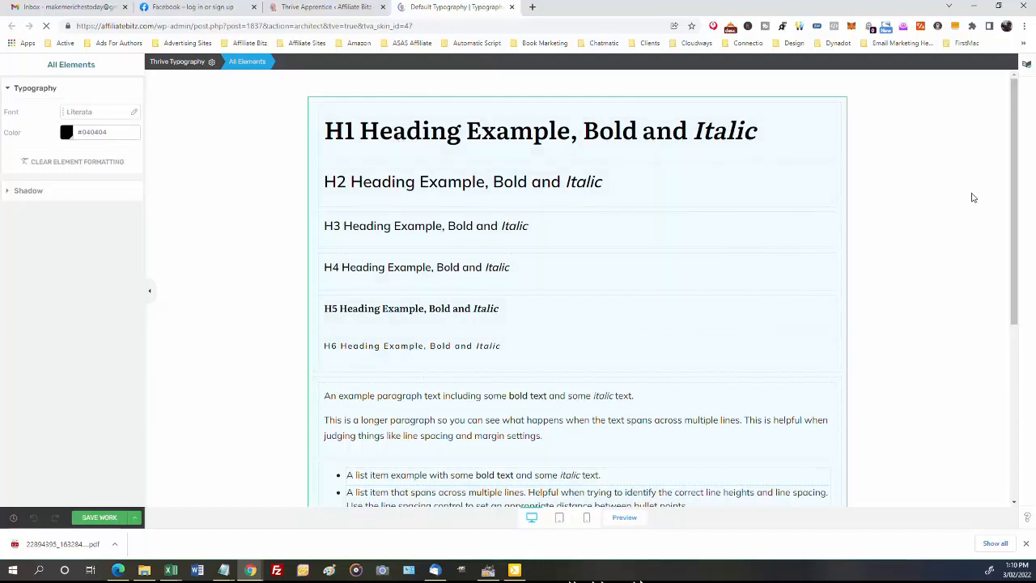
Step: Examine the sample text styles on the typography page and Heading 1's line height and letter spacing settings
scroll(1015, 194, "down", 1)
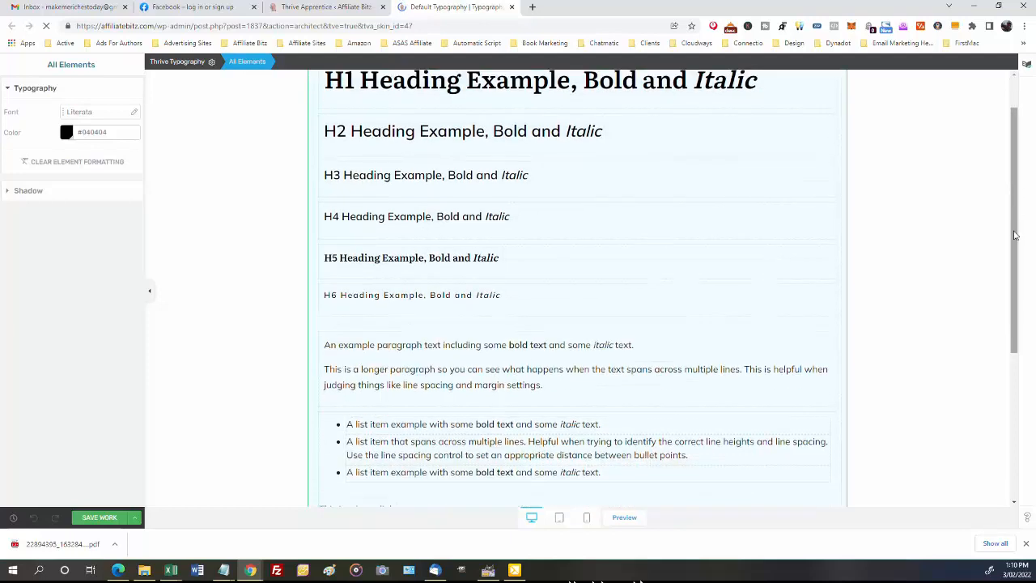
scroll(1015, 235, "down", 3)
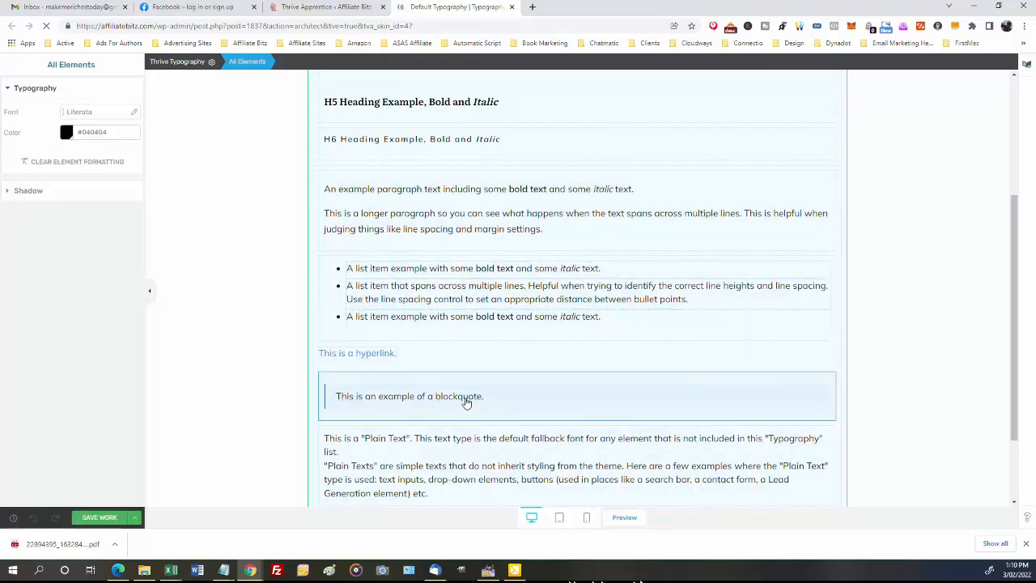
left_click_drag(1016, 241, 1001, 337)
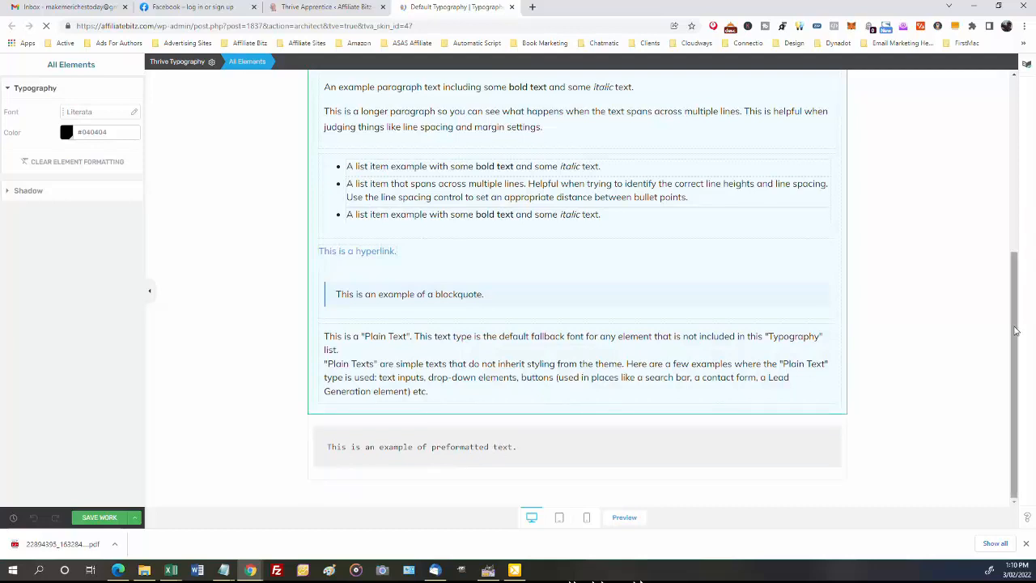
left_click_drag(1018, 330, 1017, 120)
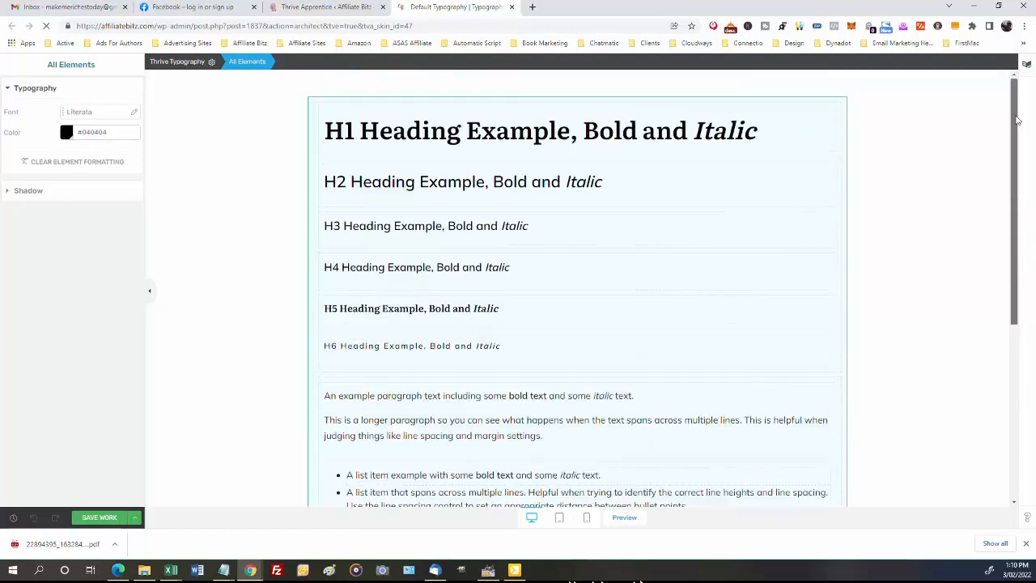
left_click(502, 132)
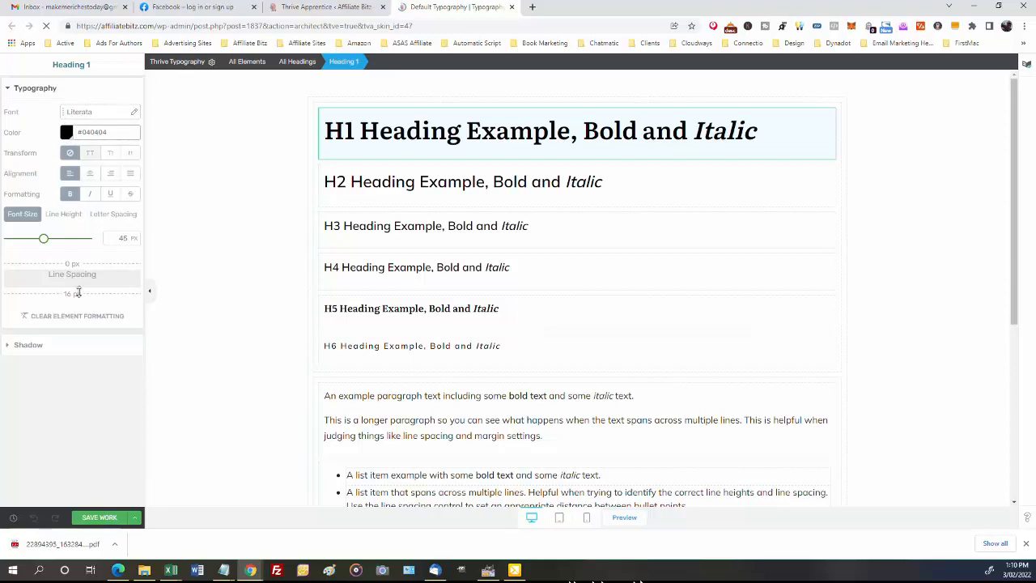
left_click(67, 216)
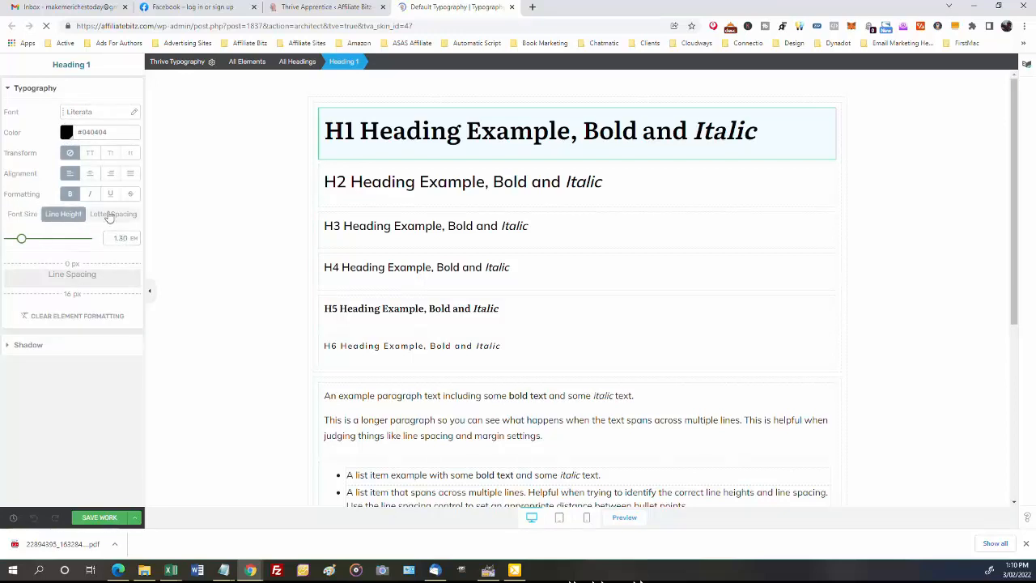
left_click(111, 215)
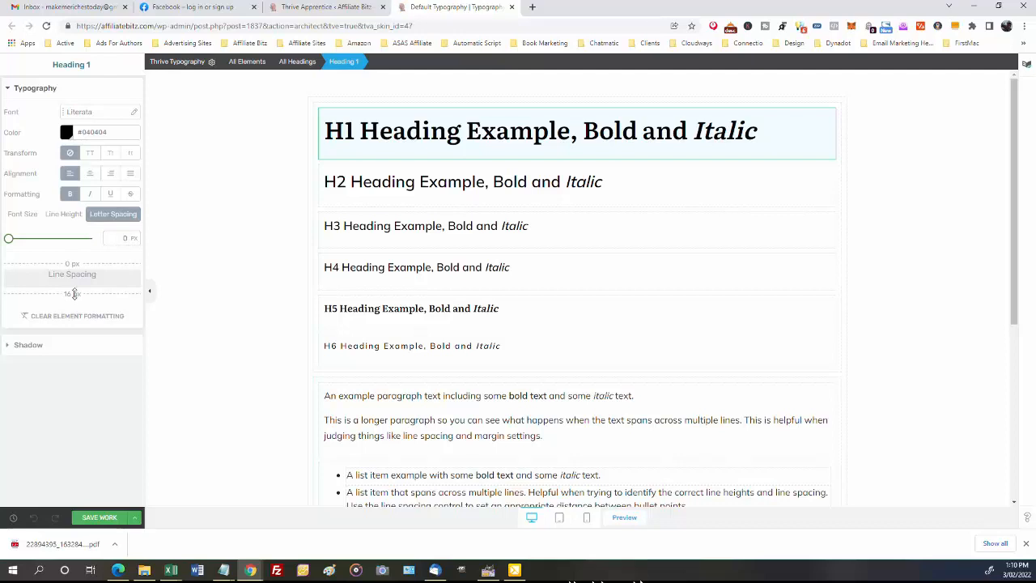
Step: Try Web Safe Fonts and Inherit as Heading 1's font source and discard the change
left_click(90, 116)
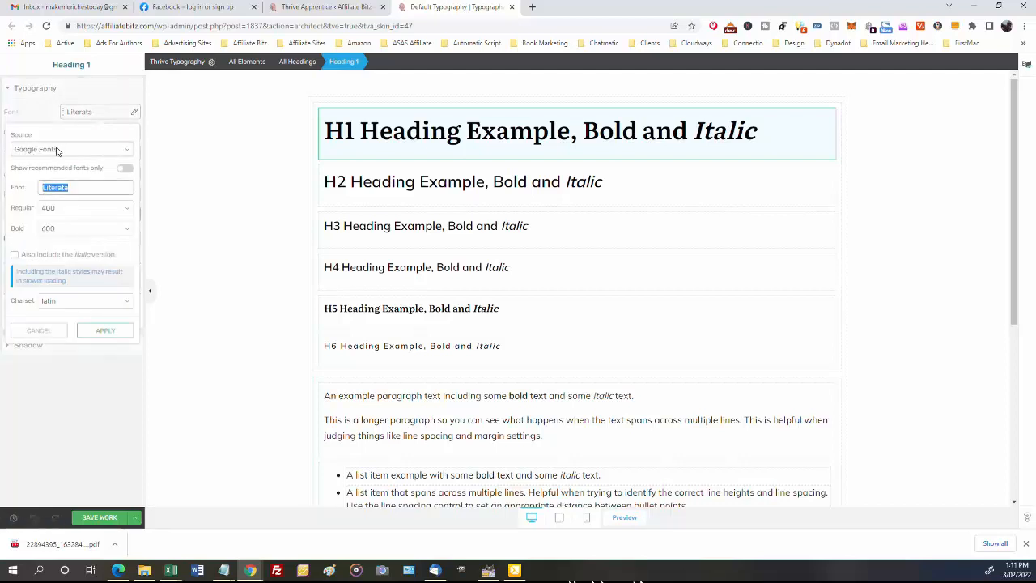
left_click(127, 152)
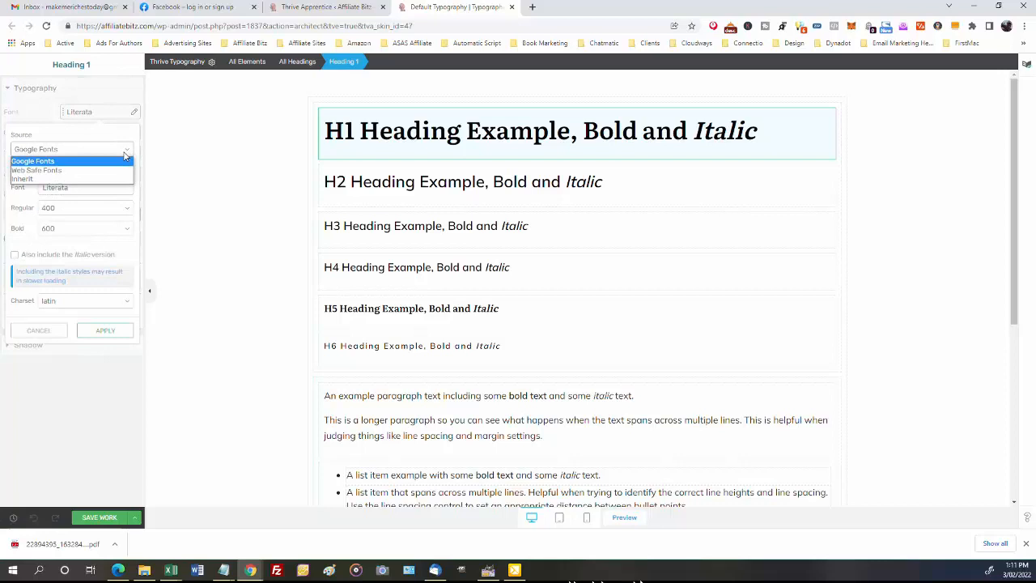
left_click(51, 173)
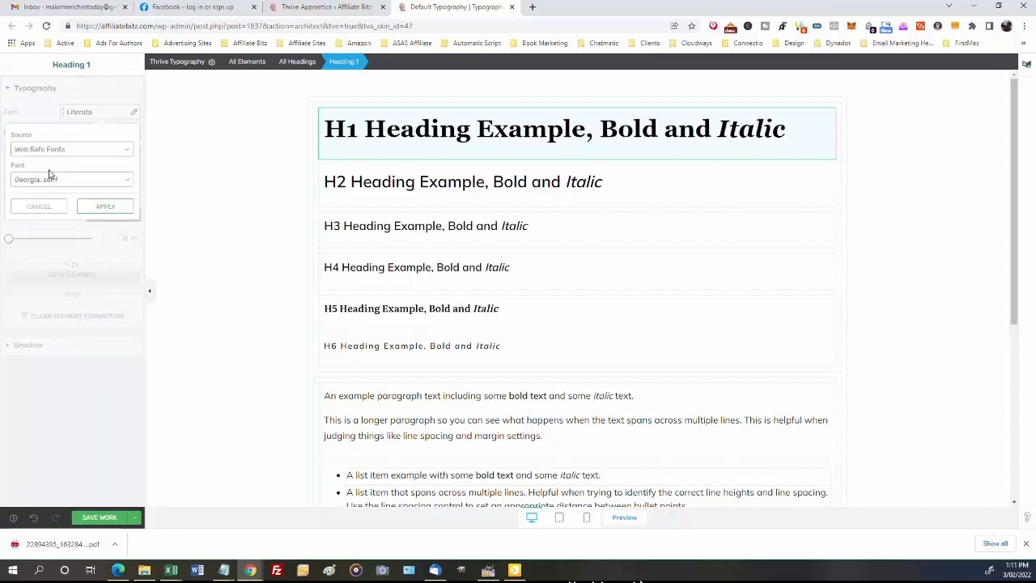
left_click(121, 181)
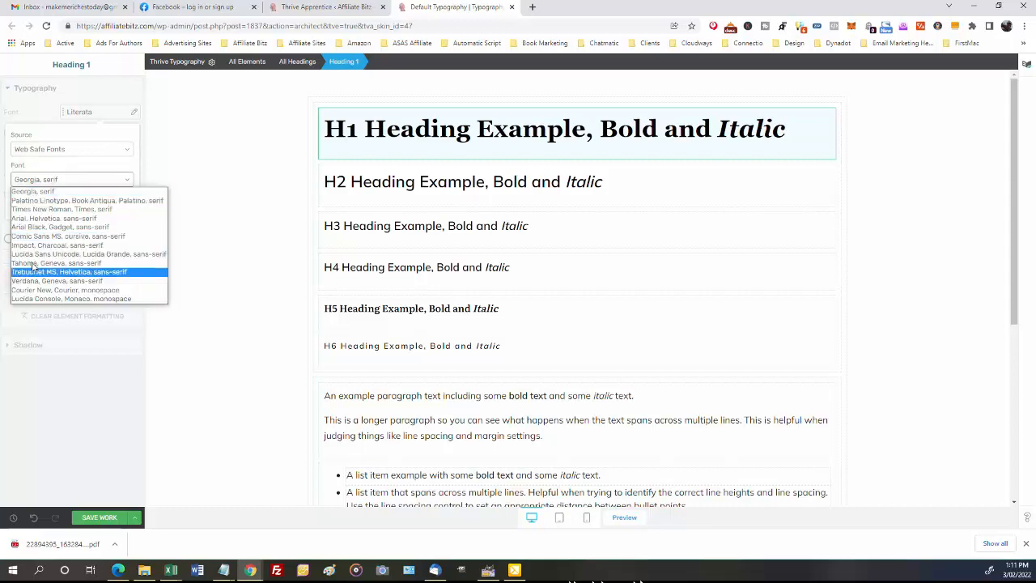
left_click(127, 152)
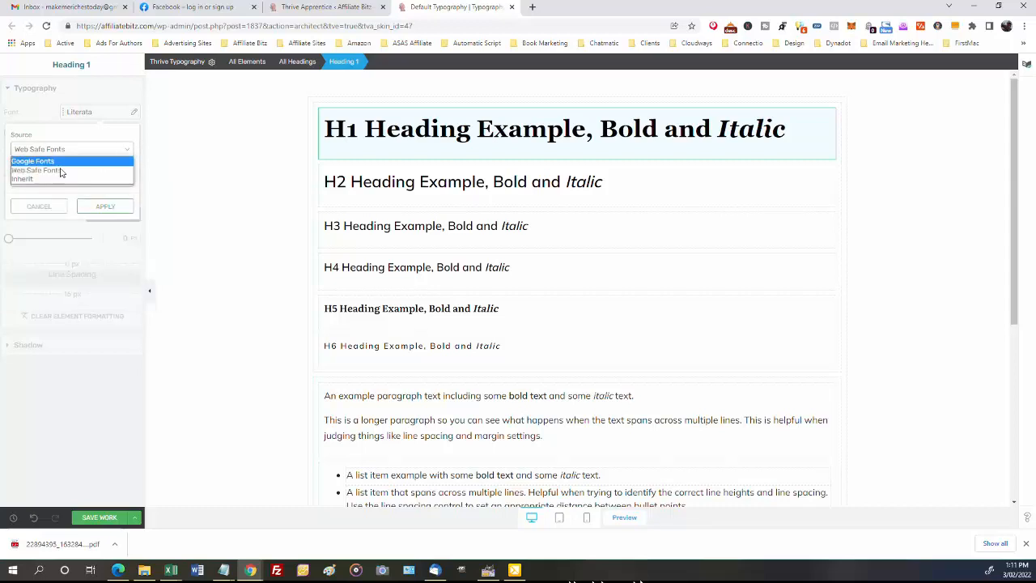
left_click(24, 178)
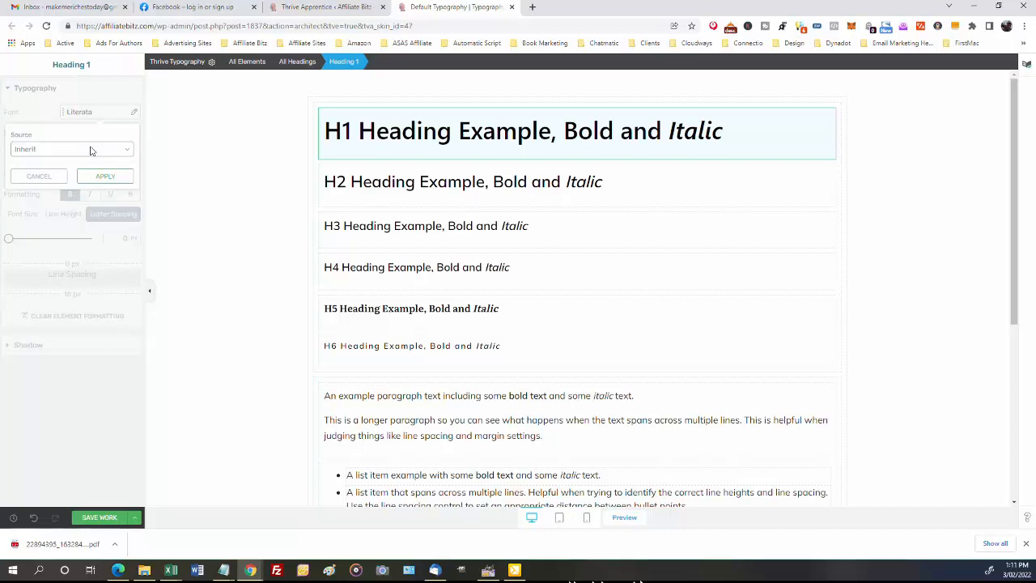
left_click(46, 180)
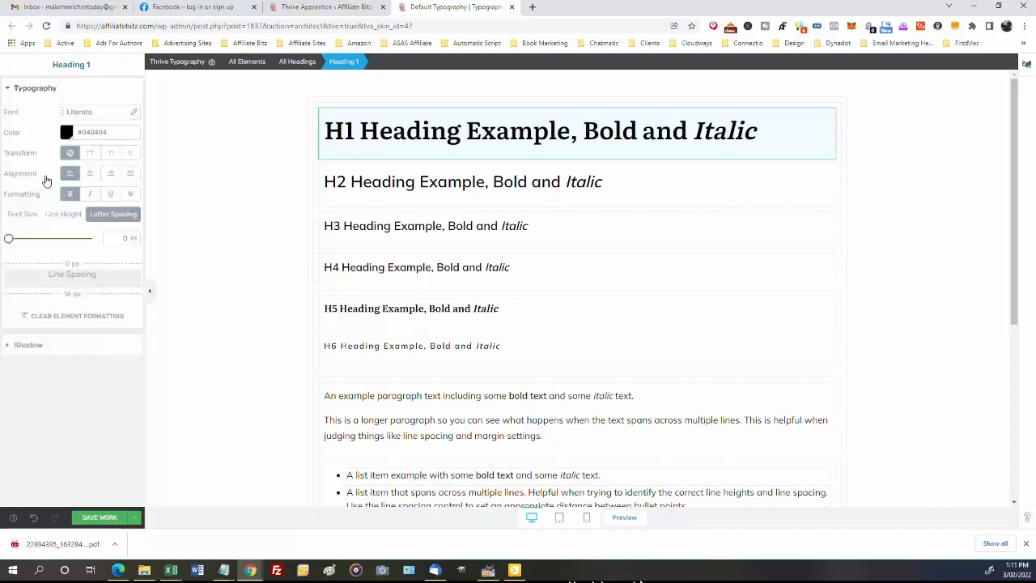
Step: Set Heading 1's font to Montserrat from Google Fonts
left_click(89, 115)
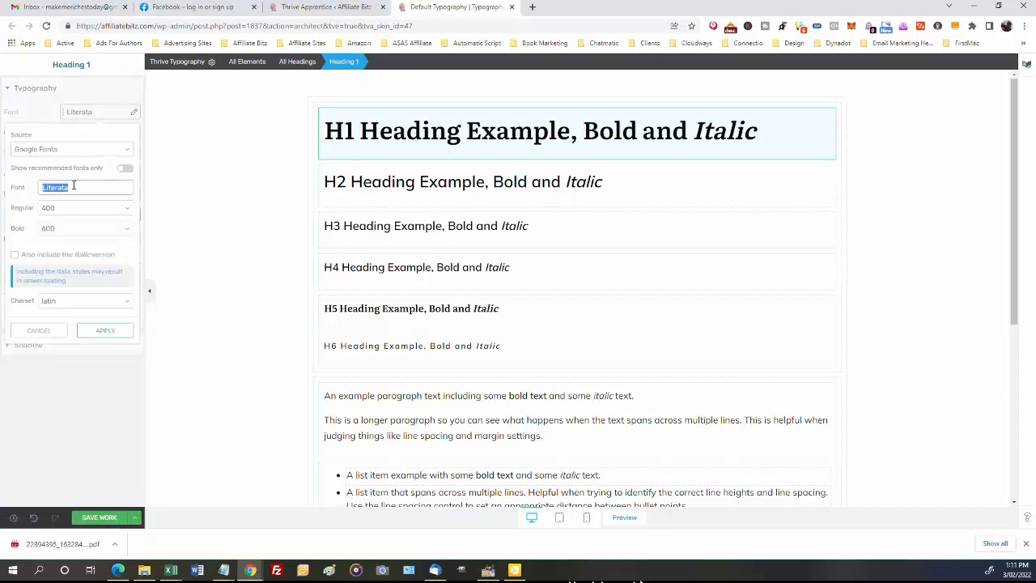
type("montser")
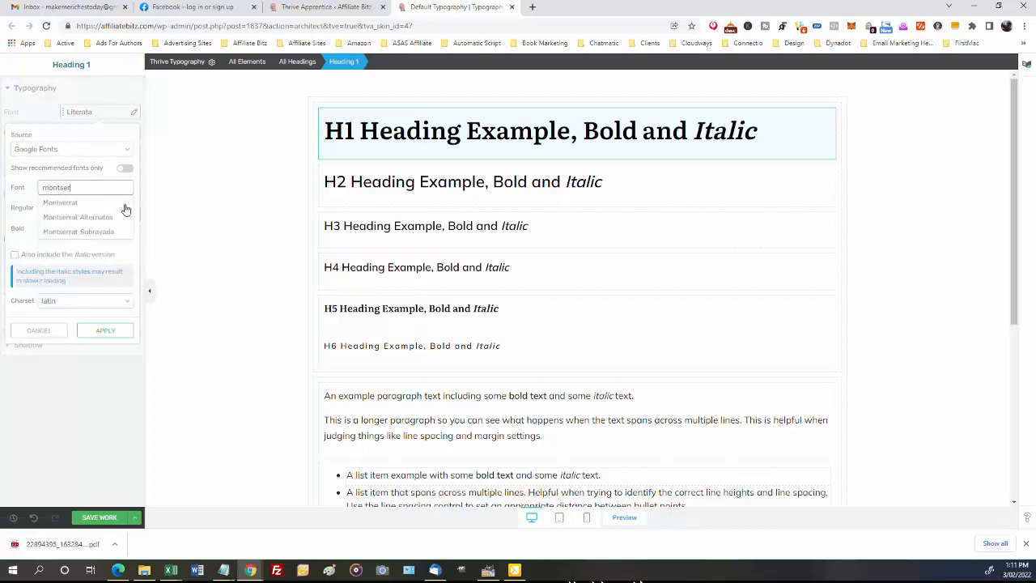
left_click(62, 203)
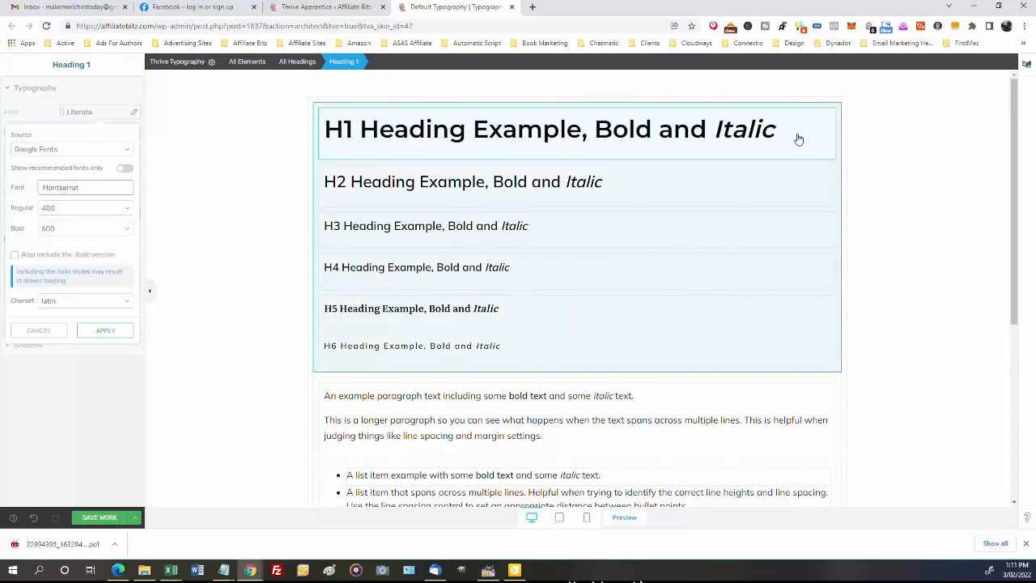
Step: Check the font and size settings of Headings 2 through 6 one after another
left_click(498, 182)
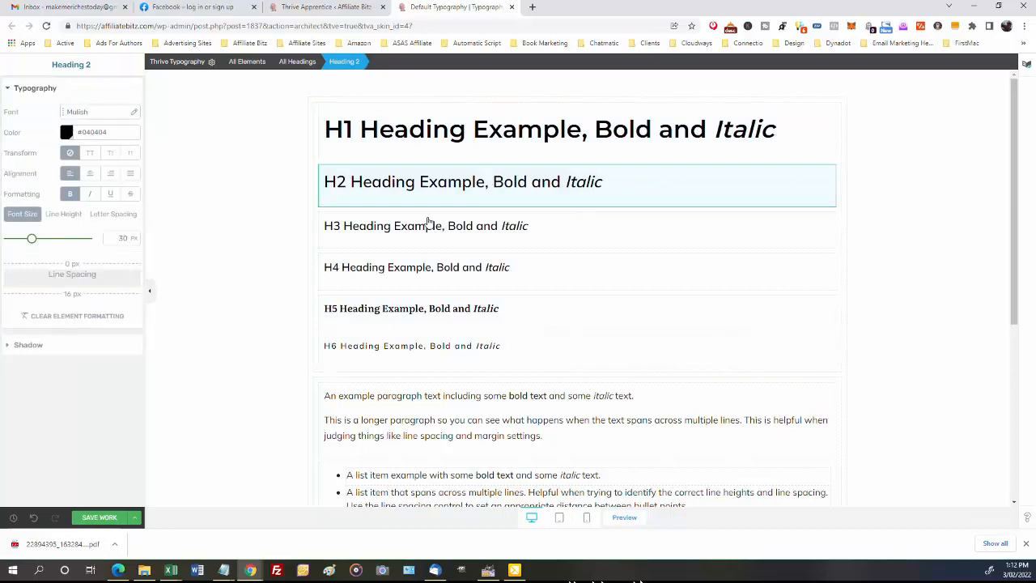
left_click(429, 224)
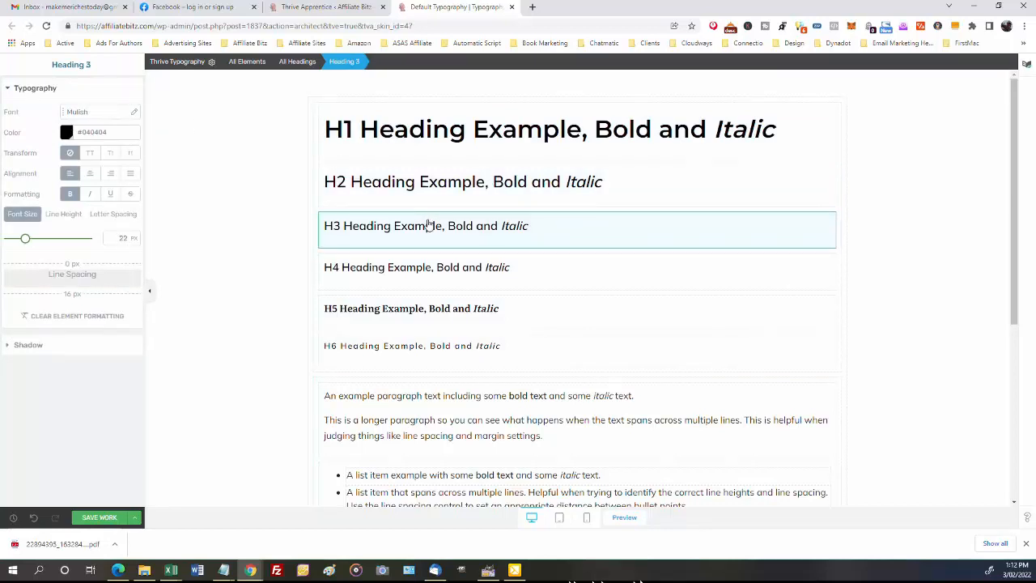
left_click(427, 270)
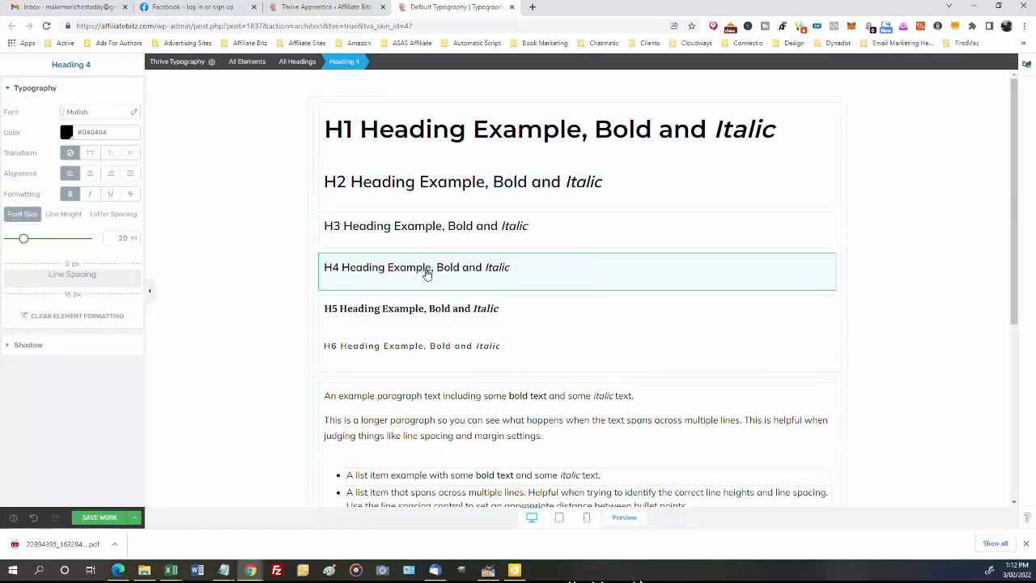
left_click(430, 306)
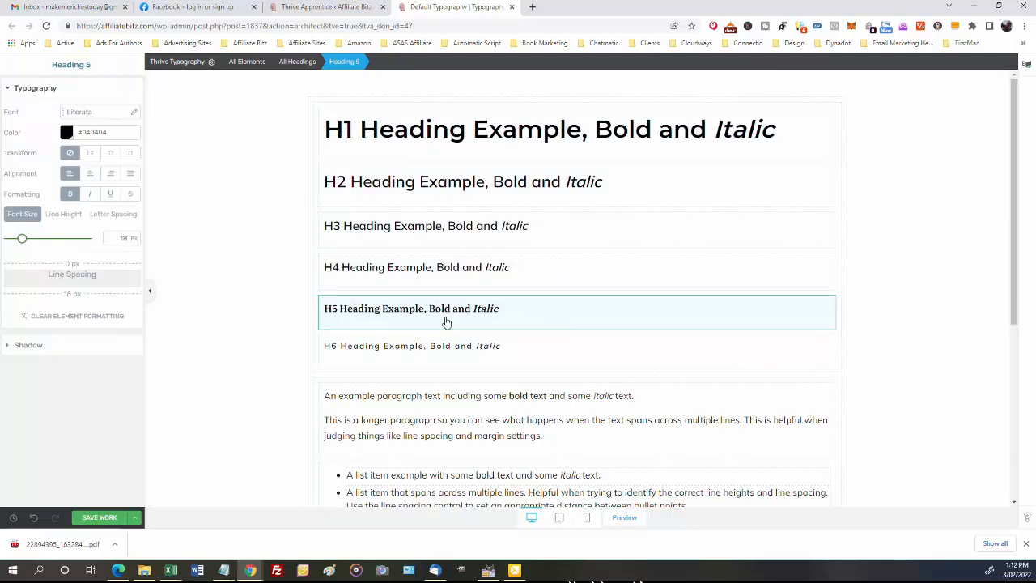
left_click(424, 348)
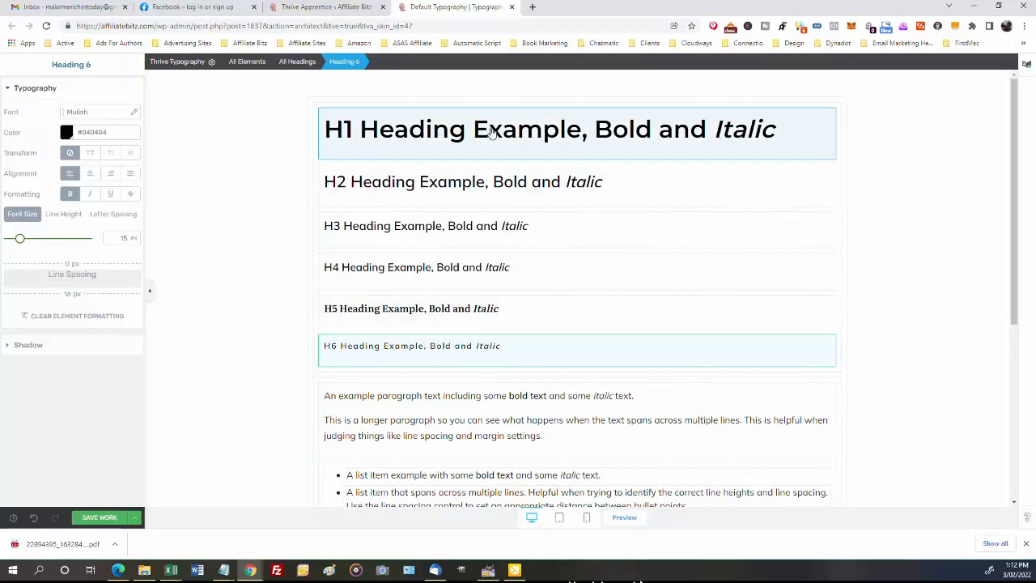
Step: Set Heading 5's font to Montserrat from Google Fonts and apply it
left_click(441, 310)
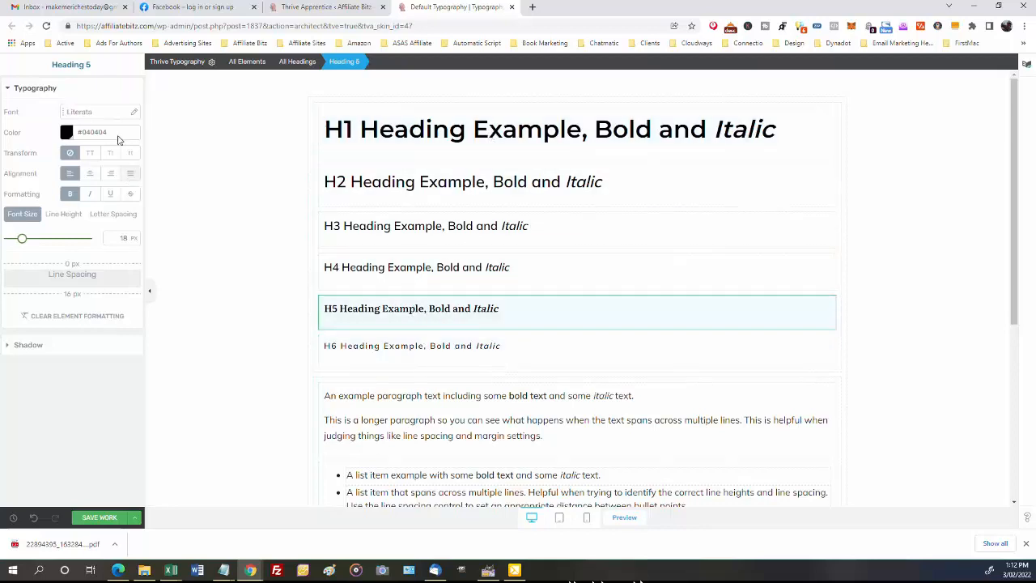
left_click(98, 115)
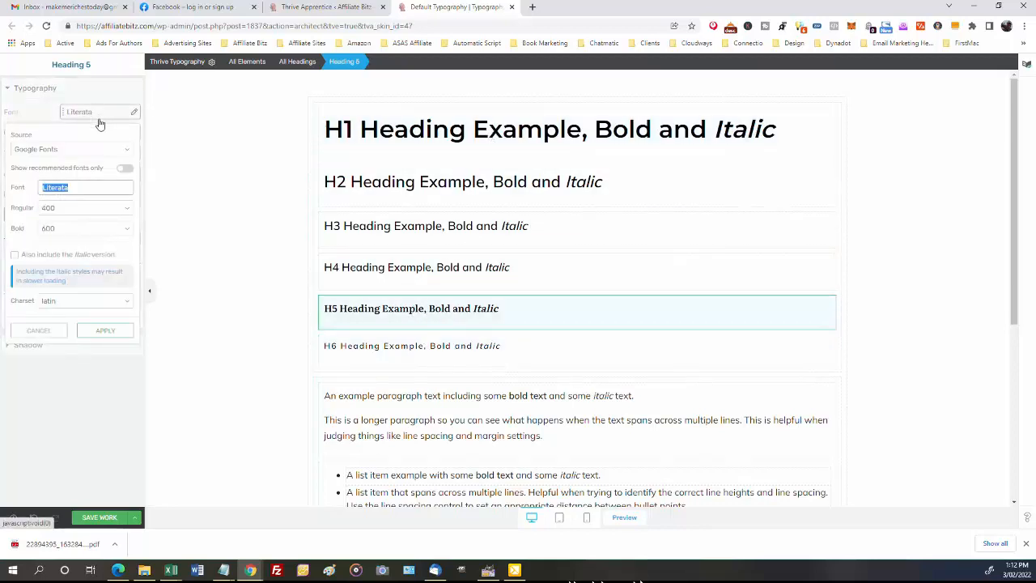
type("m")
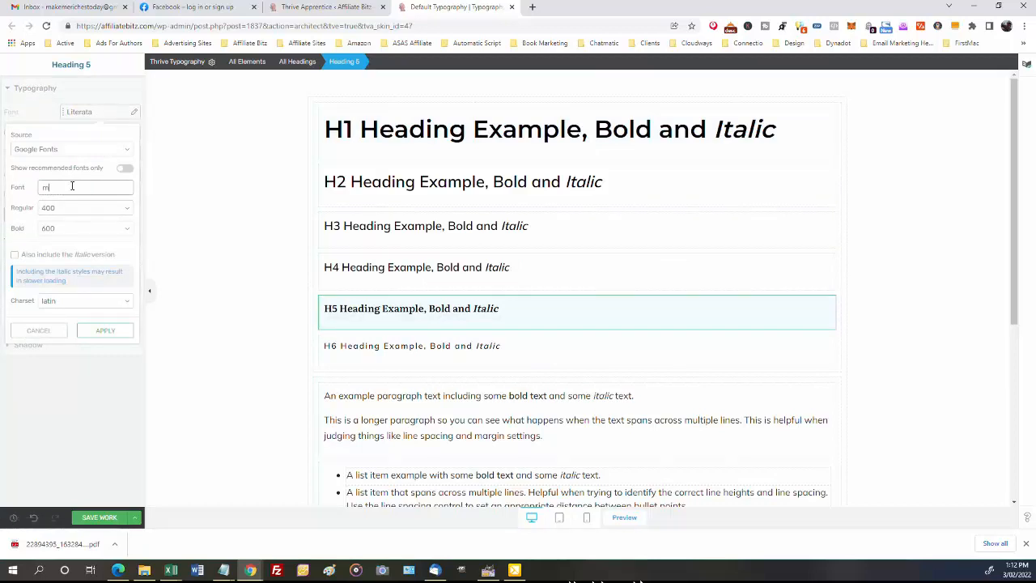
type("ont")
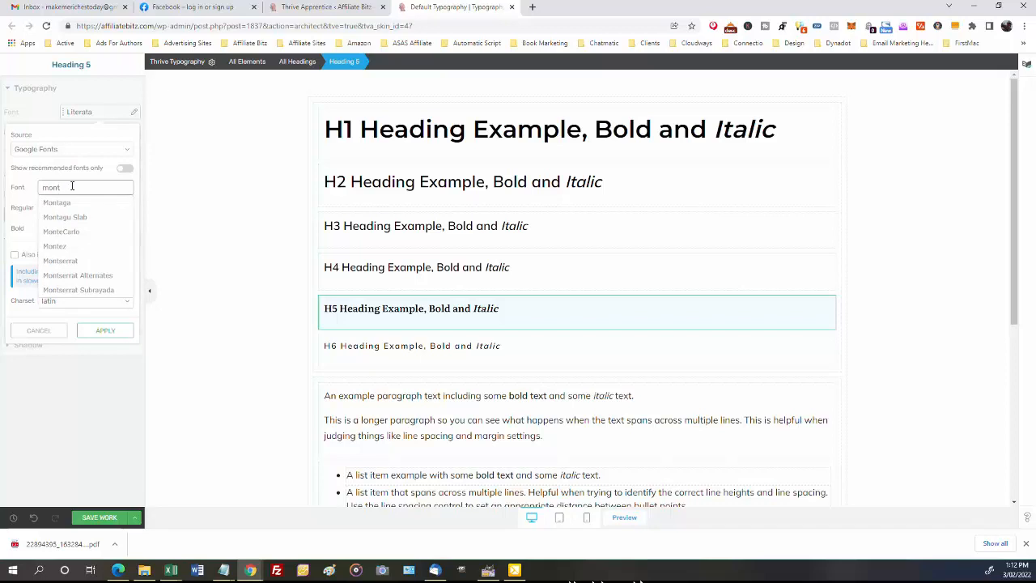
left_click(71, 262)
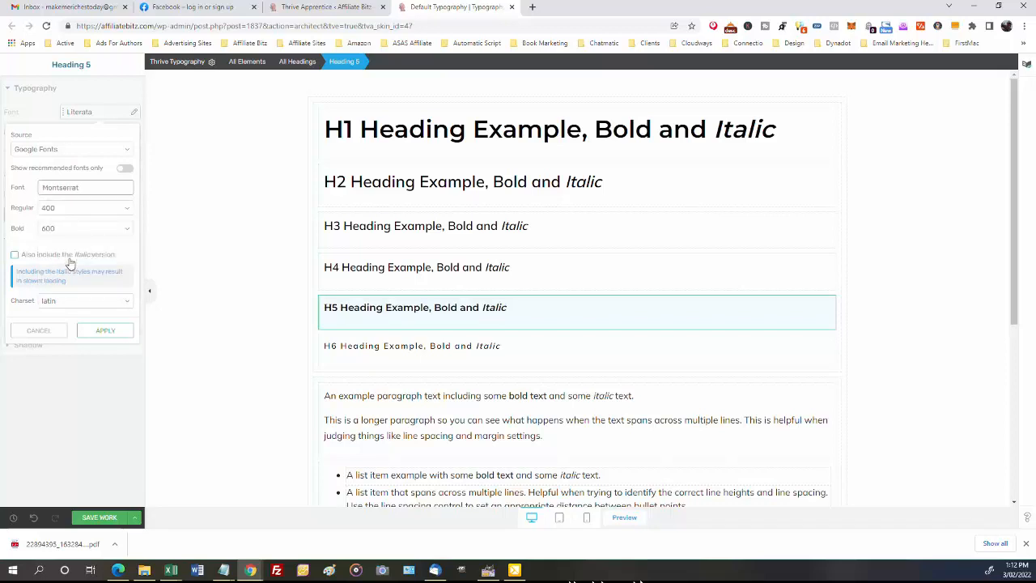
left_click(106, 330)
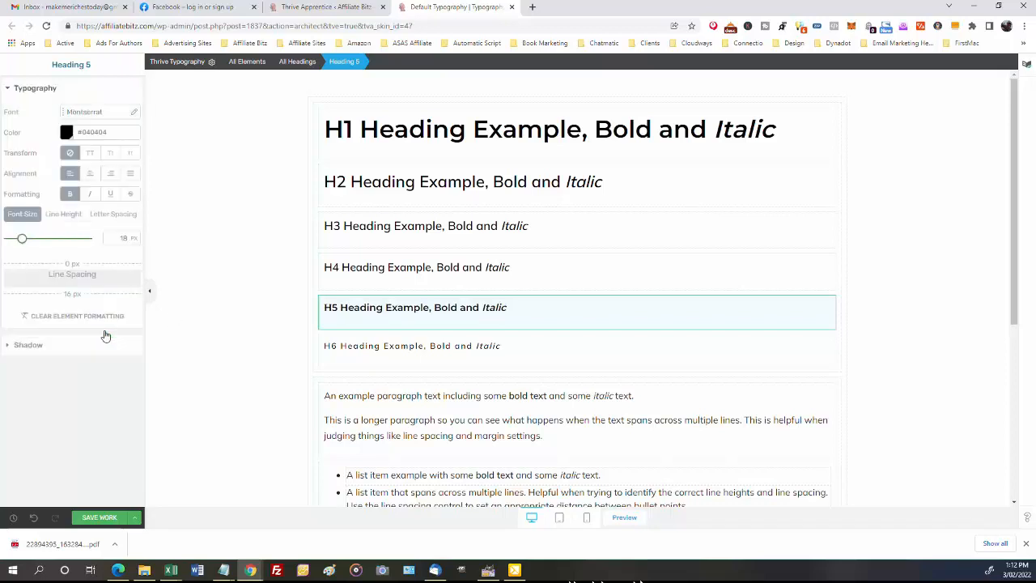
Step: Check the example paragraph's typography settings and make the default hyperlink style bold
scroll(664, 220, "down", 1)
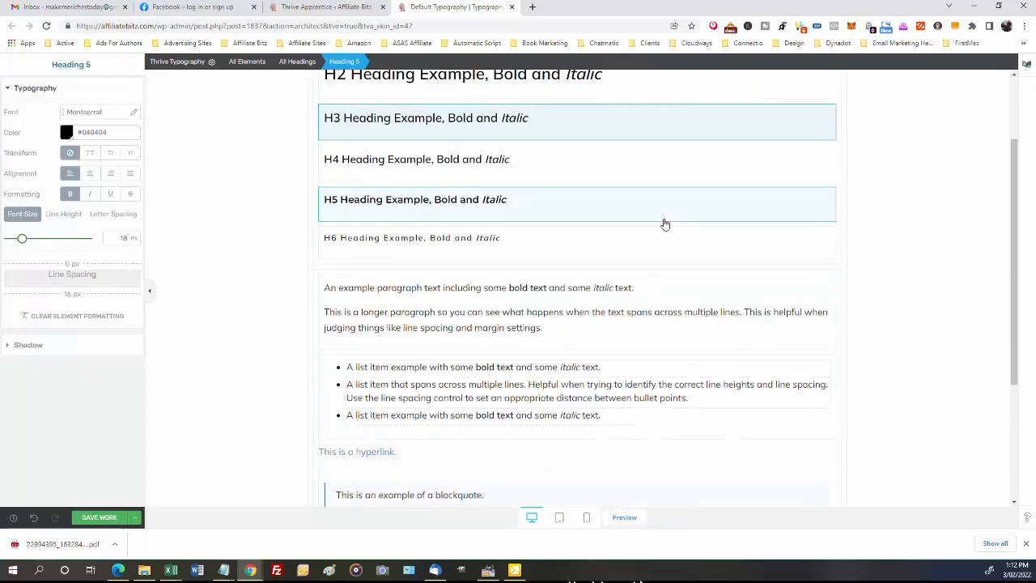
left_click(472, 315)
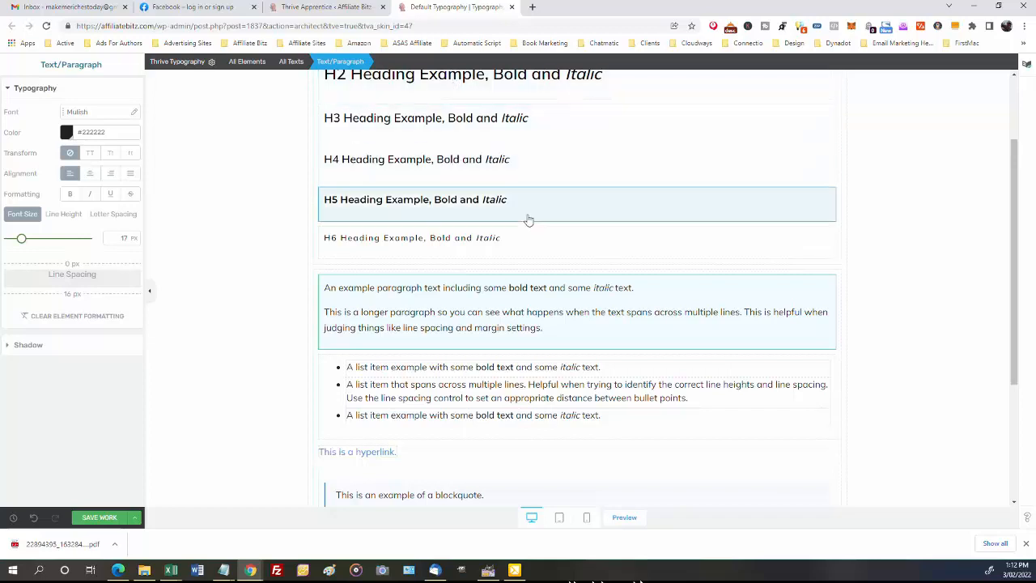
scroll(461, 323, "down", 1)
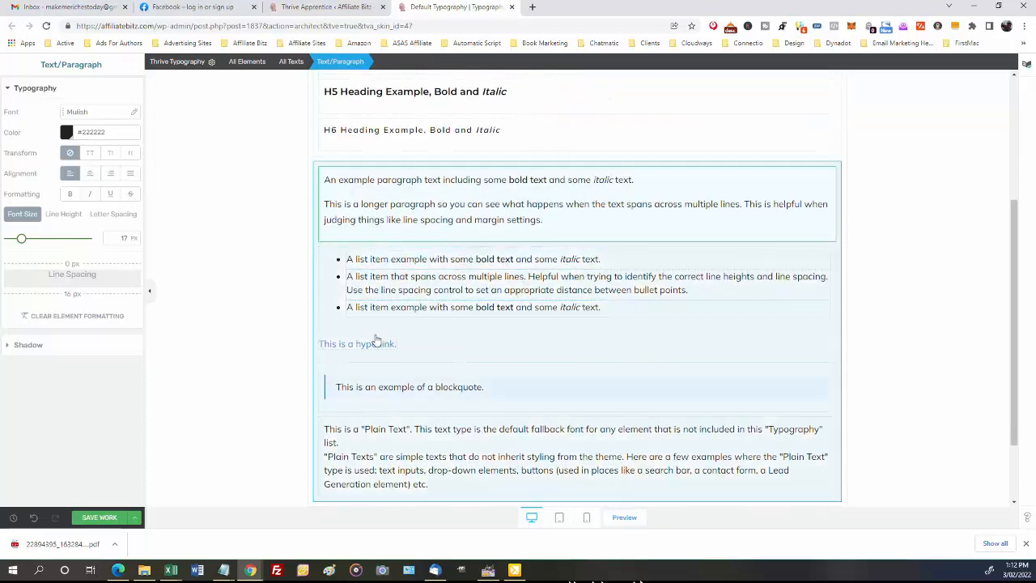
left_click(356, 346)
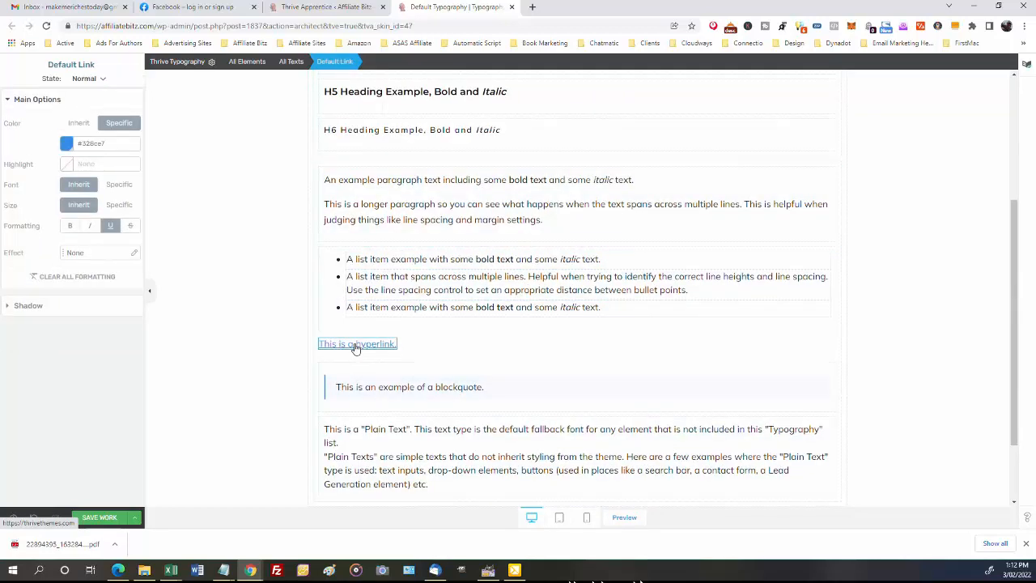
left_click(70, 226)
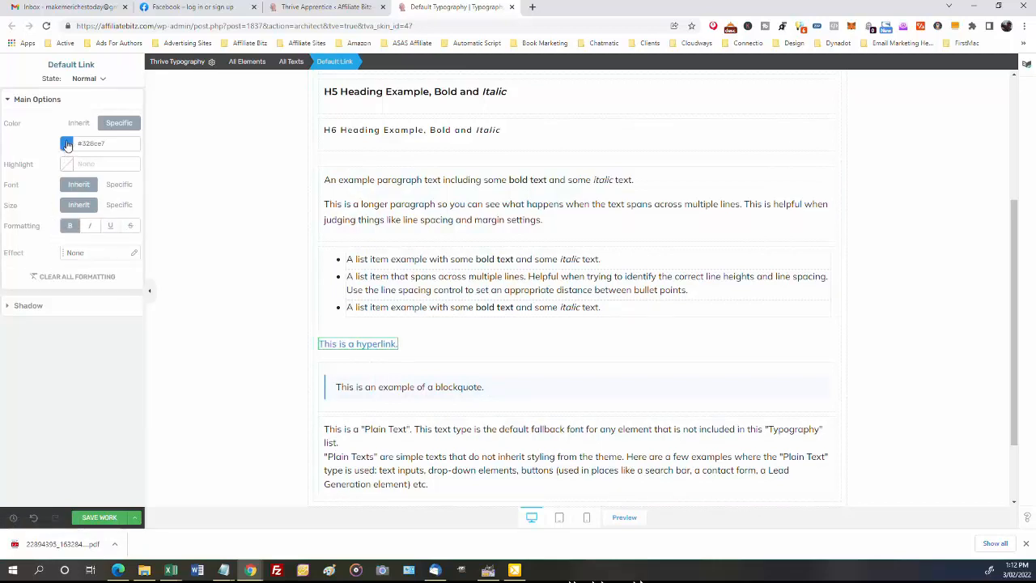
Step: Unlink the default hyperlink's colour from the Apprentice palette's Dark Accent and pick the custom blue #0a62c1
left_click(67, 144)
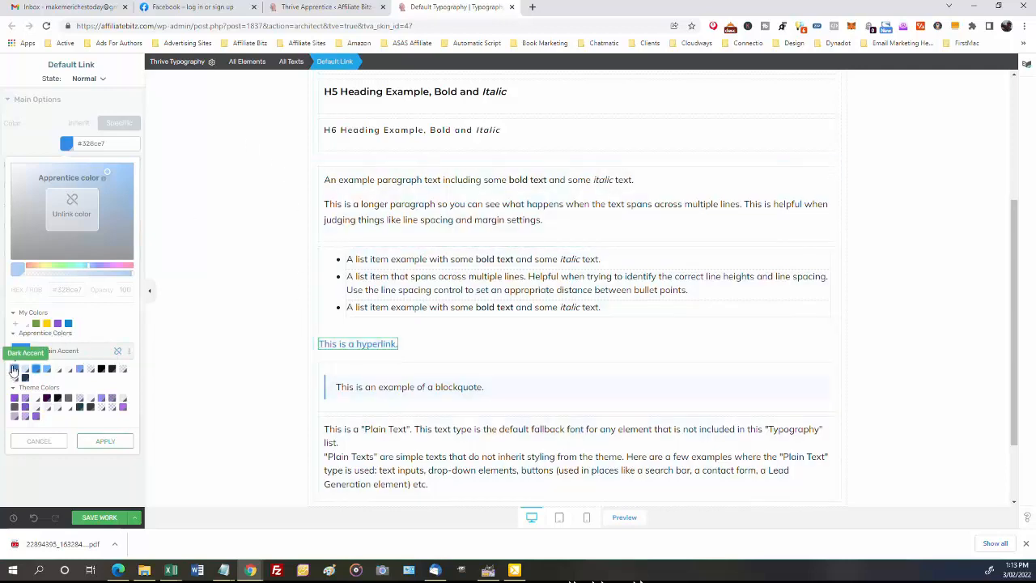
left_click(14, 370)
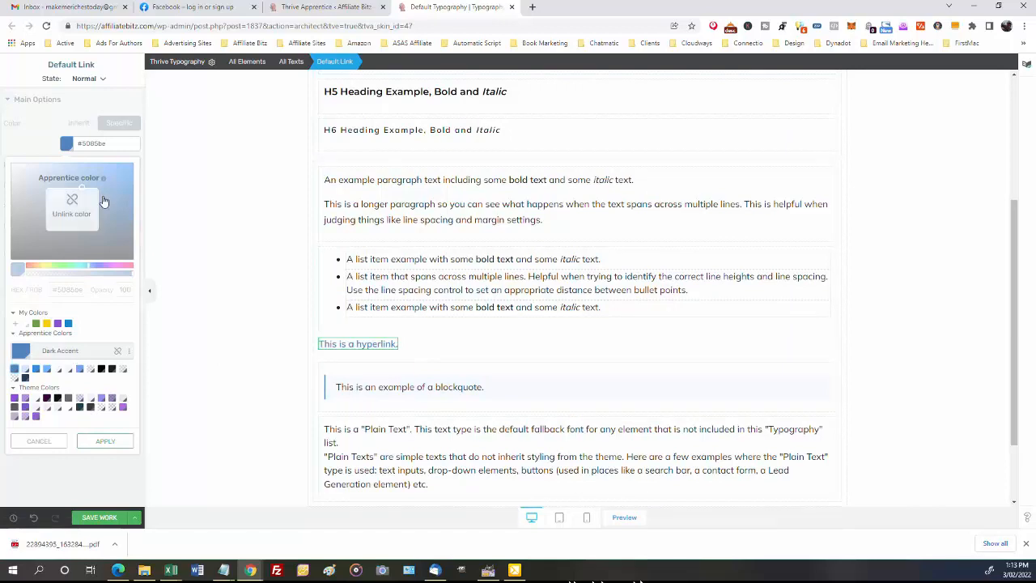
left_click(73, 210)
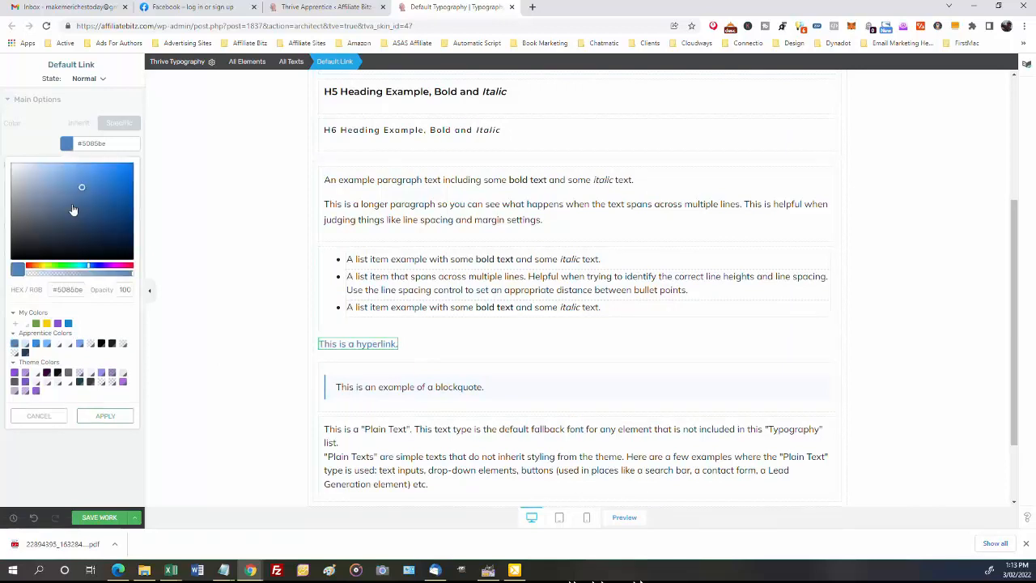
left_click(128, 180)
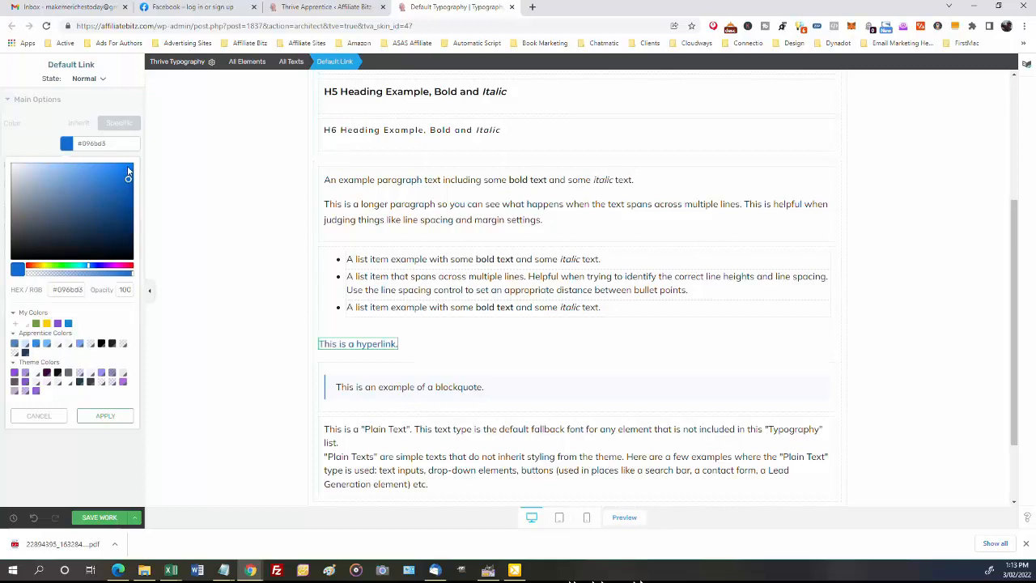
left_click(127, 167)
left_click(127, 197)
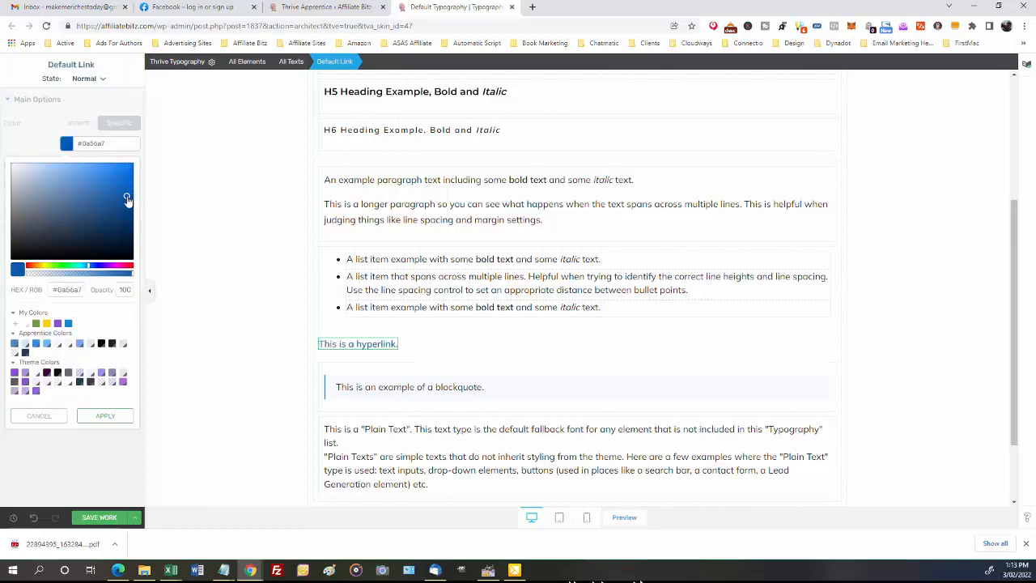
left_click(128, 186)
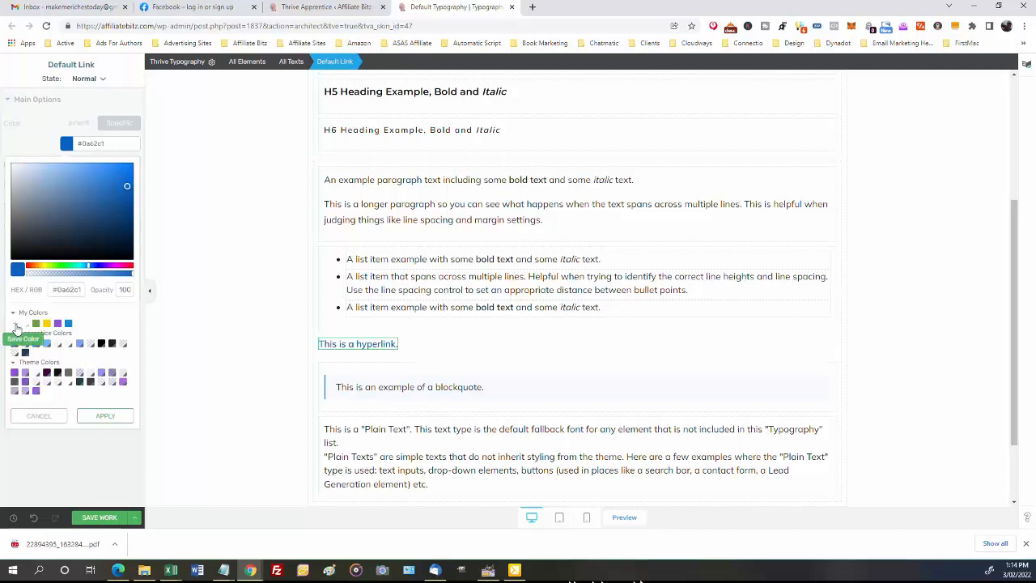
Step: Save the custom blue as a favourite colour and apply it to the default hyperlink
left_click(15, 327)
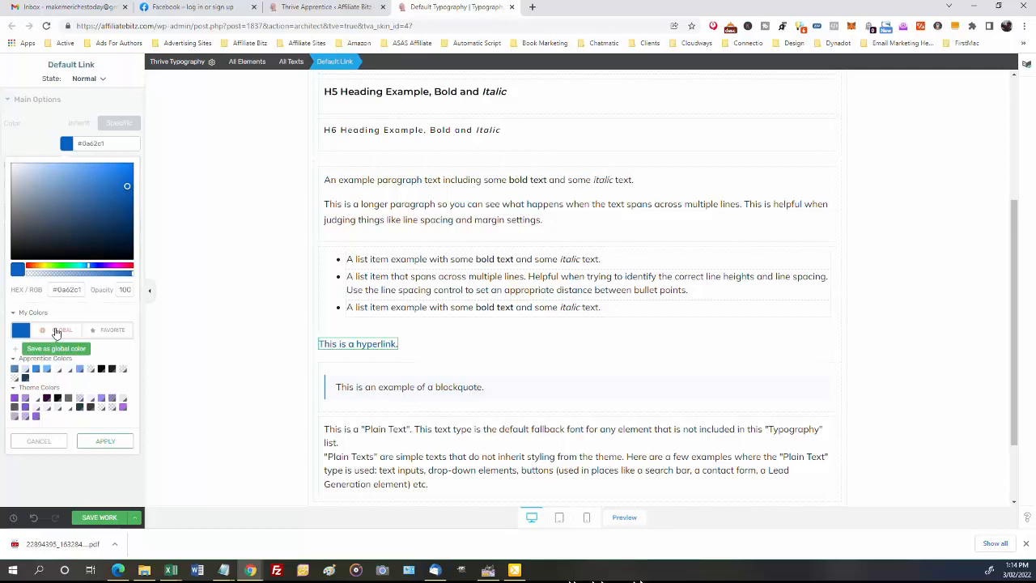
left_click(115, 331)
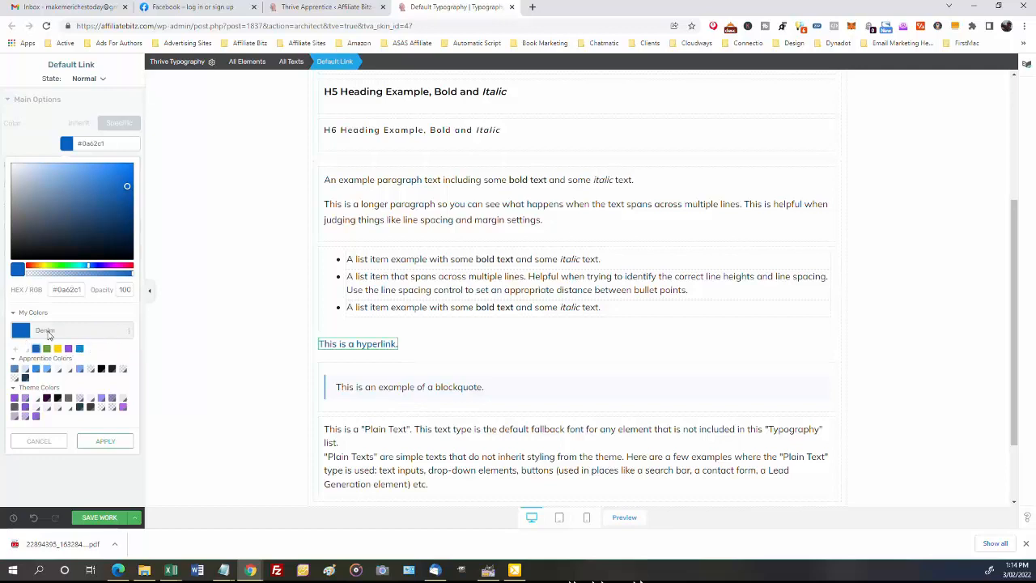
left_click(105, 442)
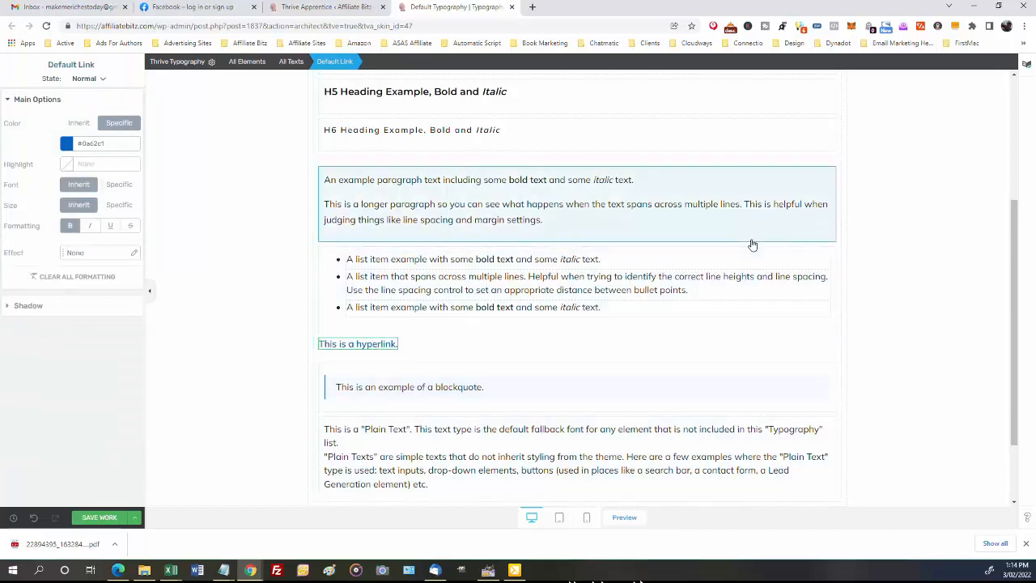
Step: Save the typography changes and close the typography editor, returning to the Thrive Apprentice design page
scroll(629, 345, "down", 1)
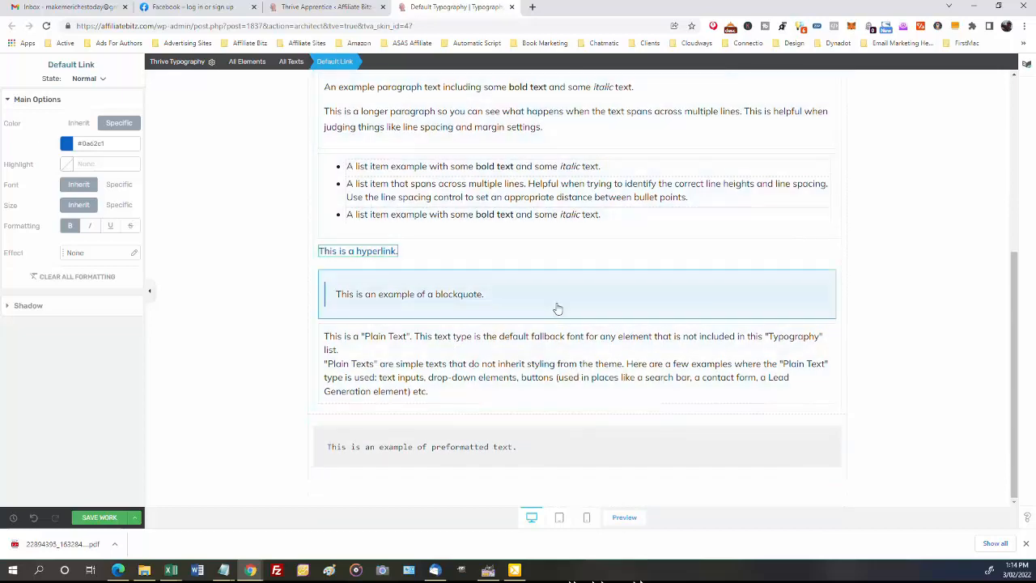
scroll(557, 308, "up", 3)
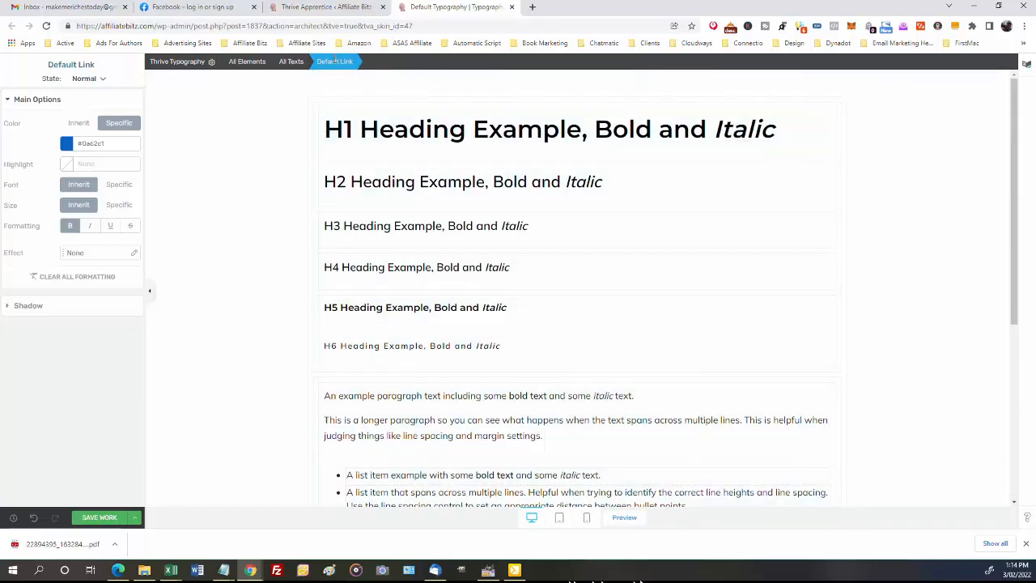
left_click(100, 518)
left_click(335, 9)
left_click(470, 10)
left_click(512, 6)
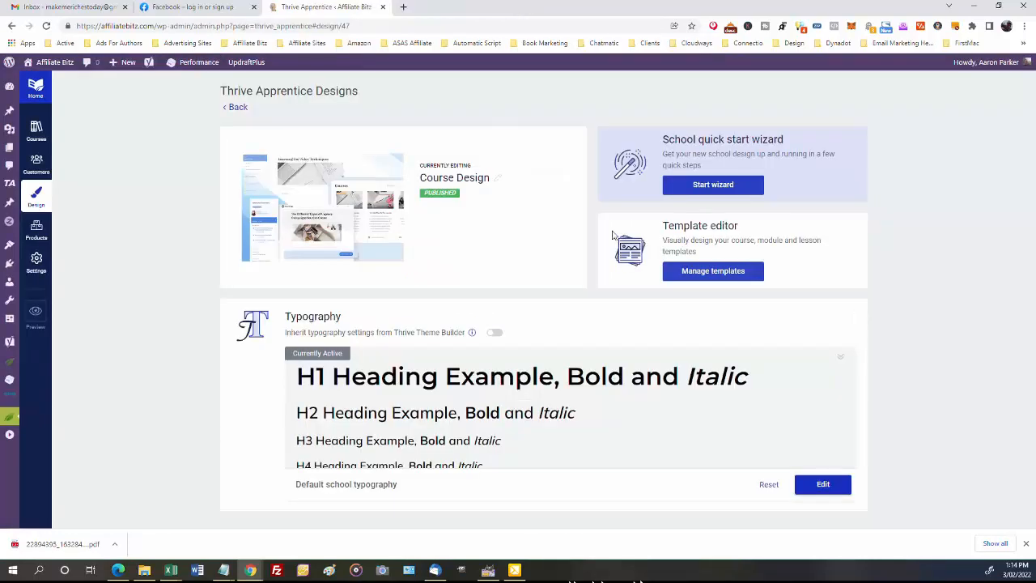
Step: Open the School homepage 10 template for editing from the design's core templates and look over its layout down to the footer
left_click(714, 272)
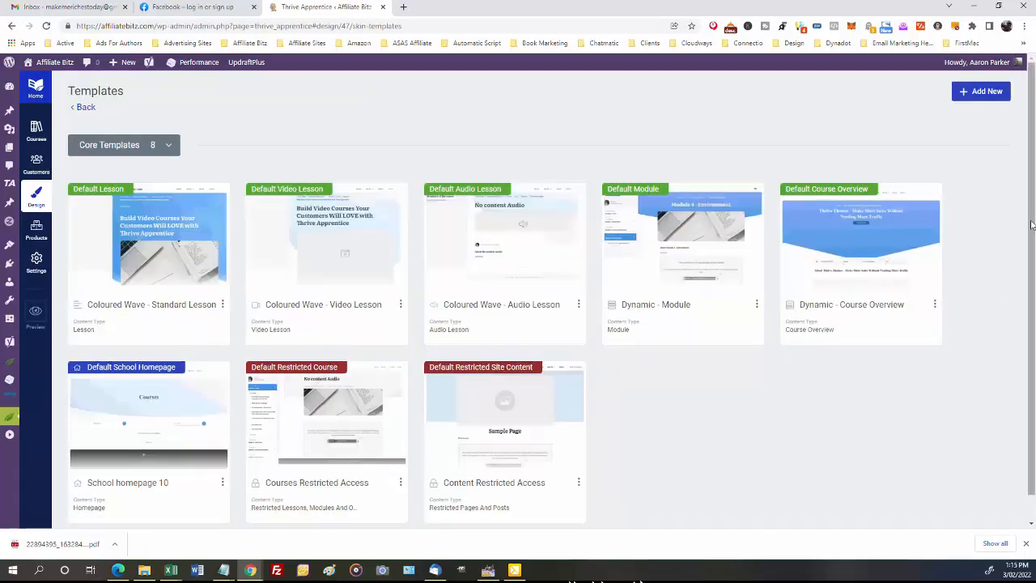
scroll(1032, 224, "down", 1)
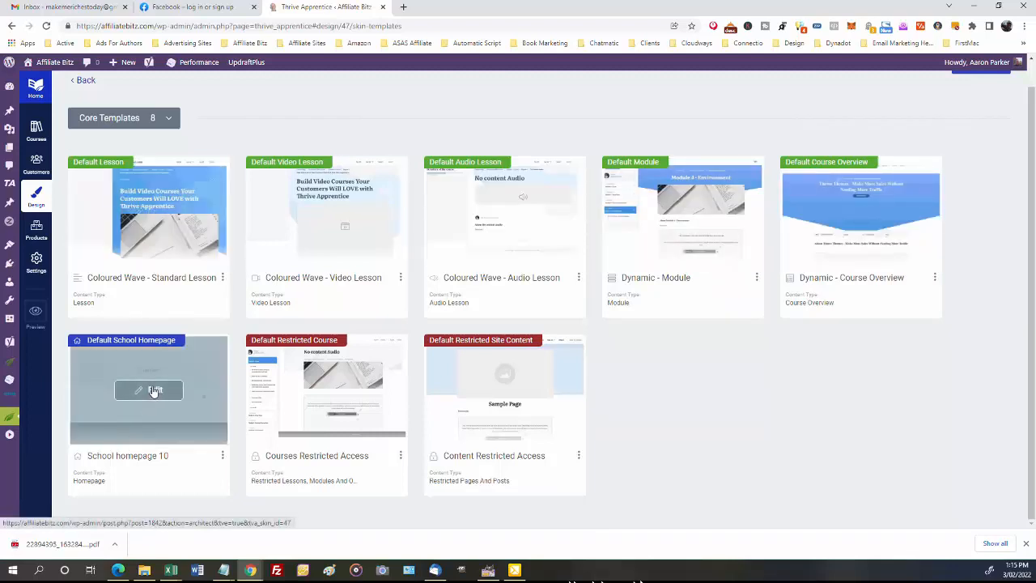
left_click(154, 391)
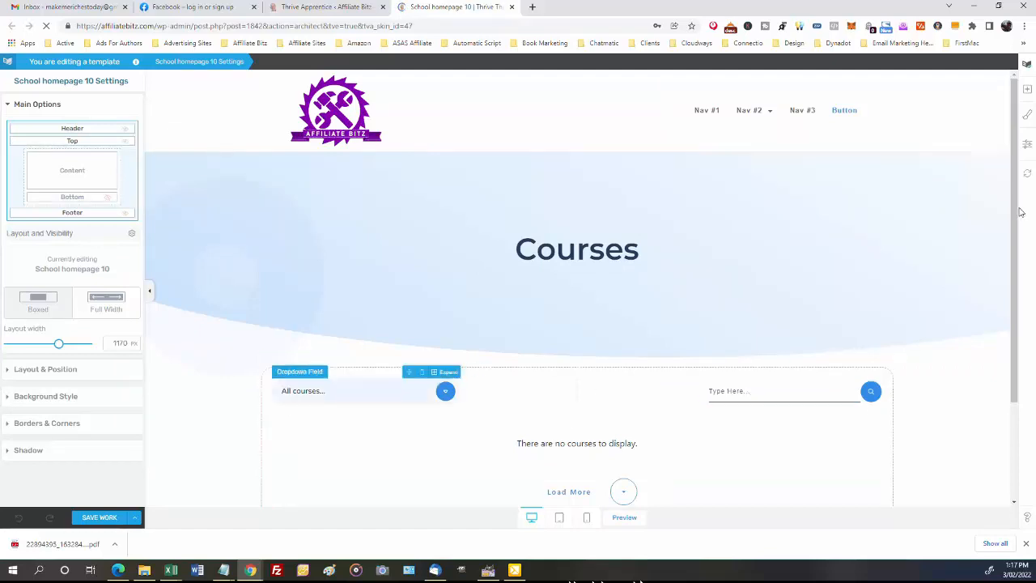
left_click_drag(1016, 201, 1012, 343)
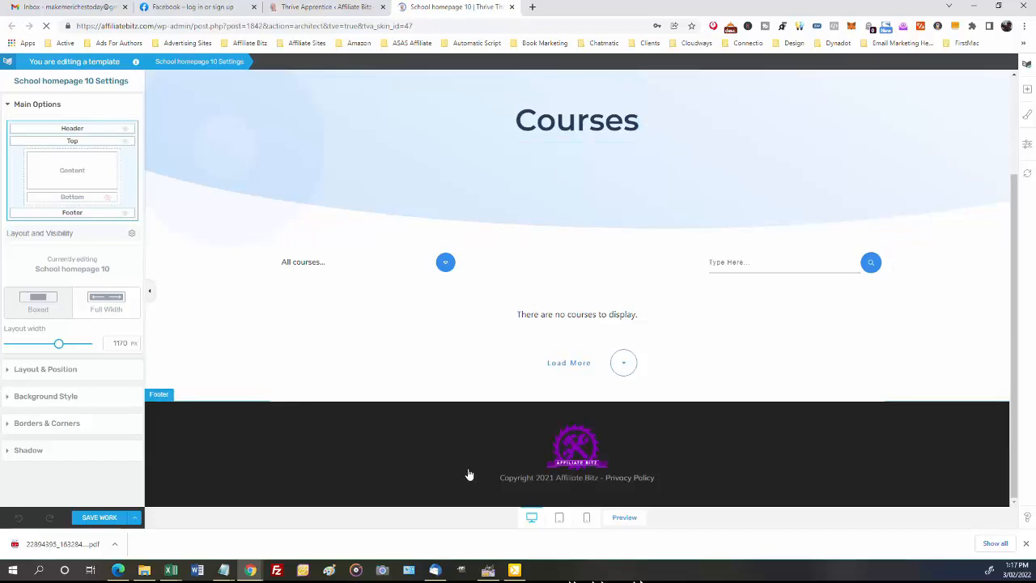
scroll(1012, 288, "up", 2)
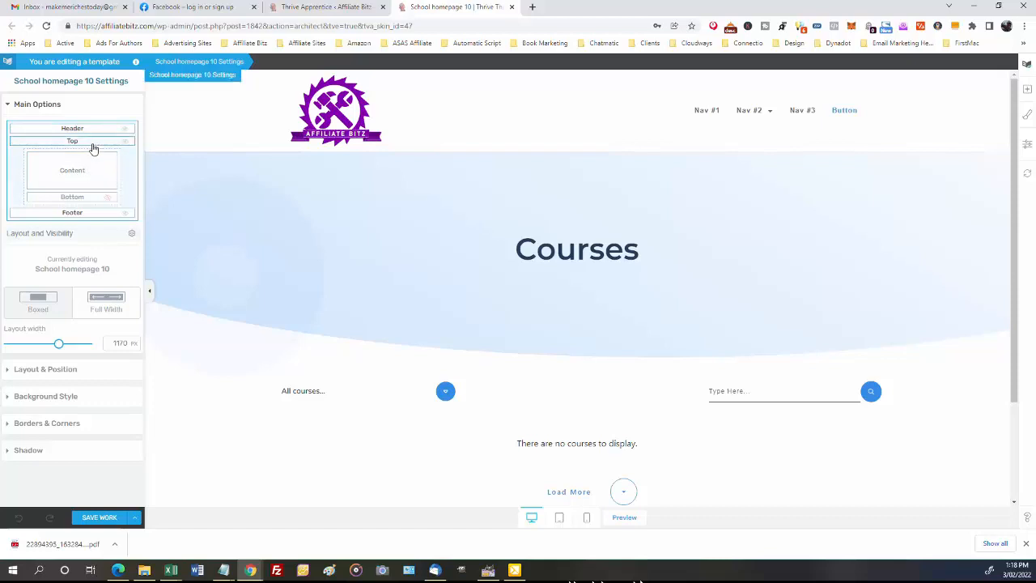
Step: Try showing the homepage template's Bottom section and hide it again
left_click(77, 201)
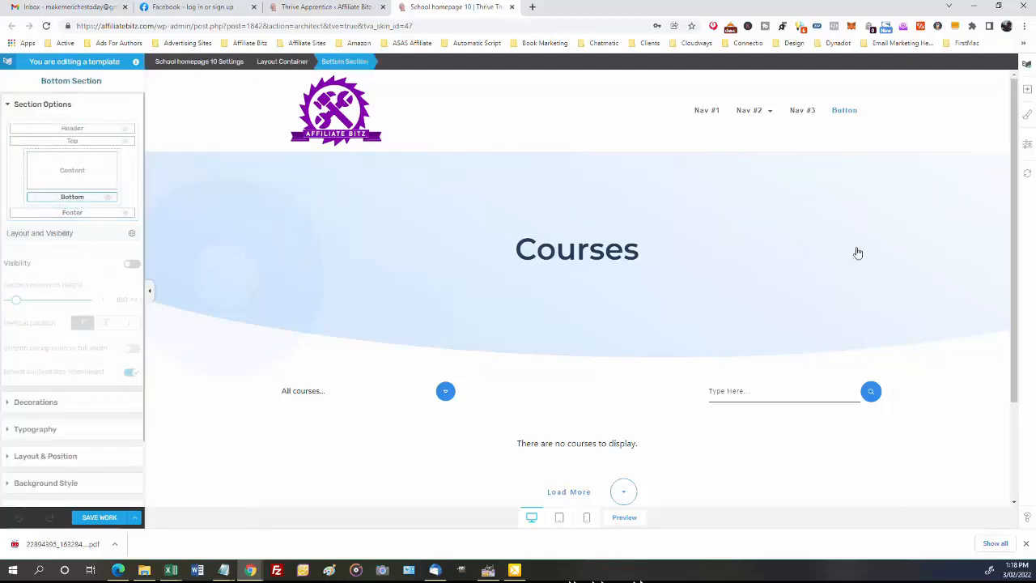
left_click_drag(1019, 170, 999, 368)
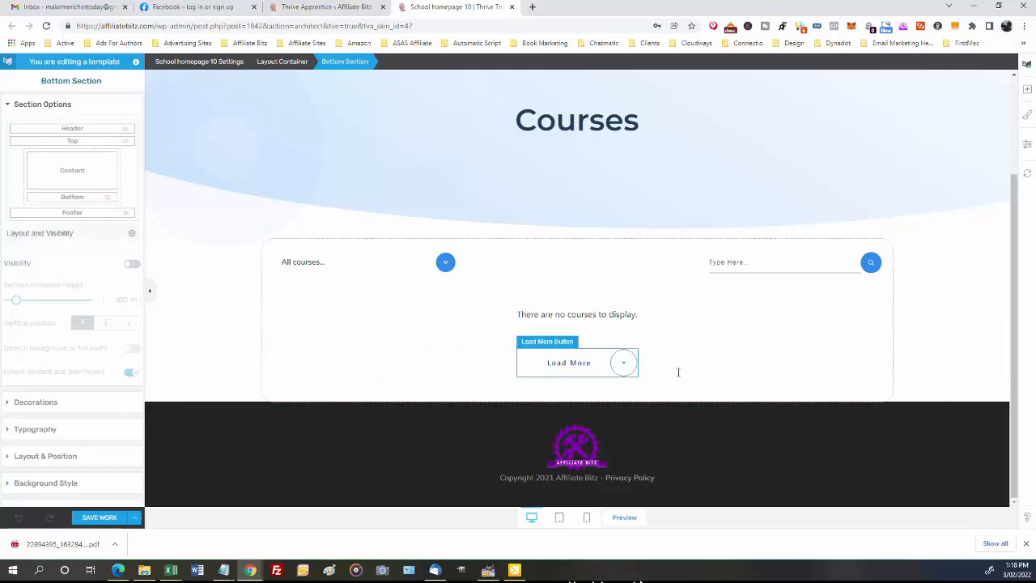
left_click(108, 200)
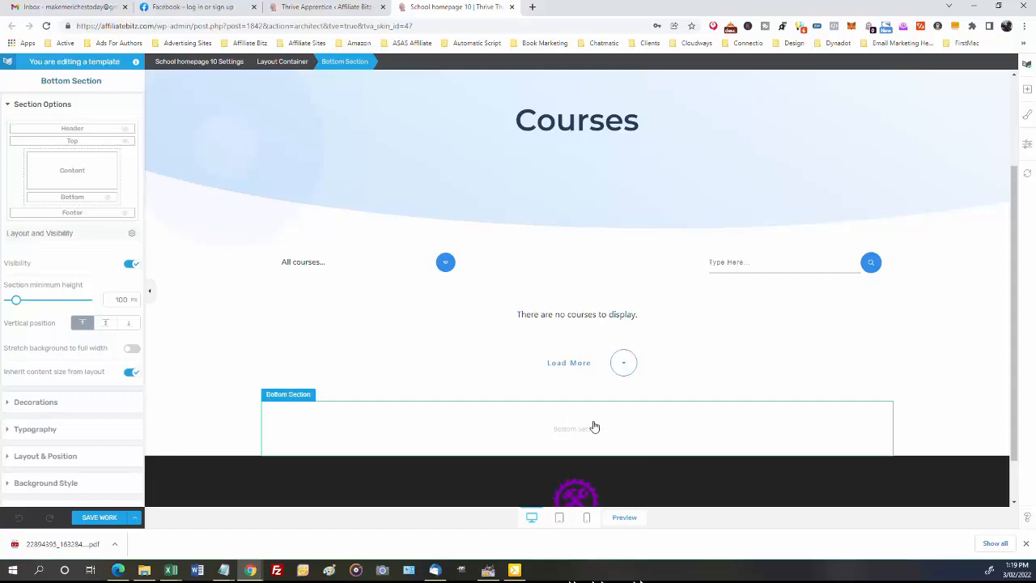
left_click(108, 199)
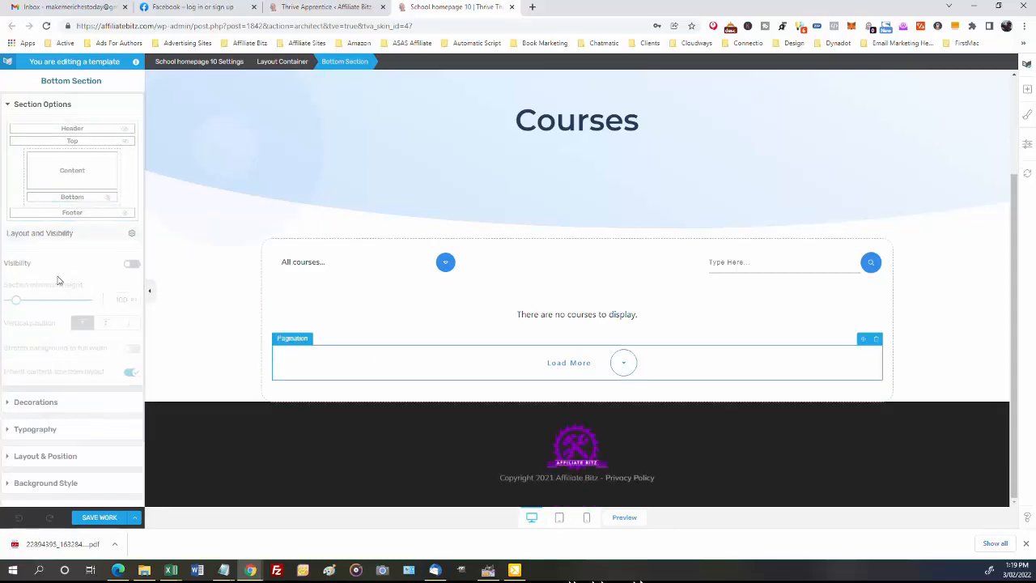
left_click(128, 266)
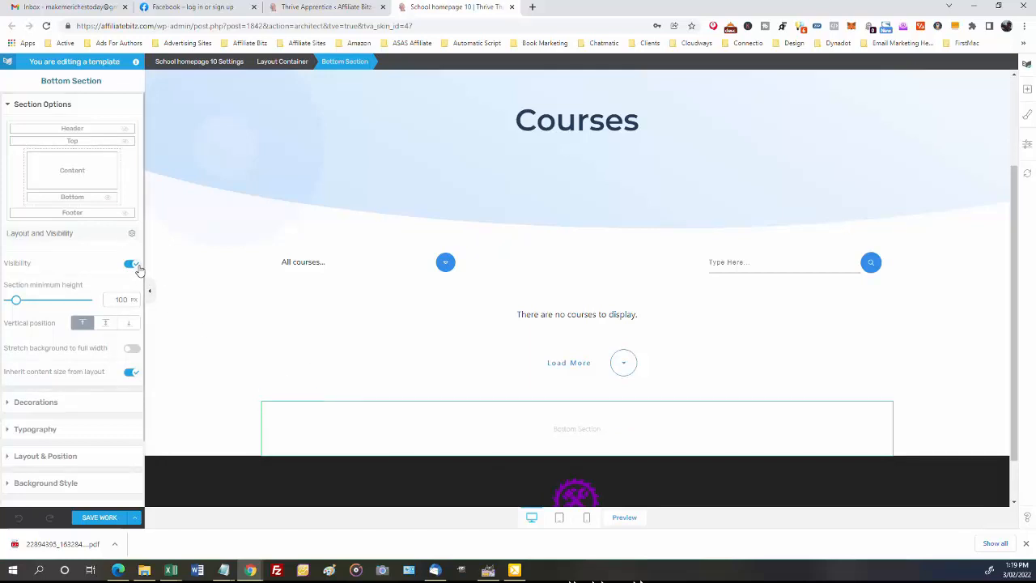
left_click(132, 265)
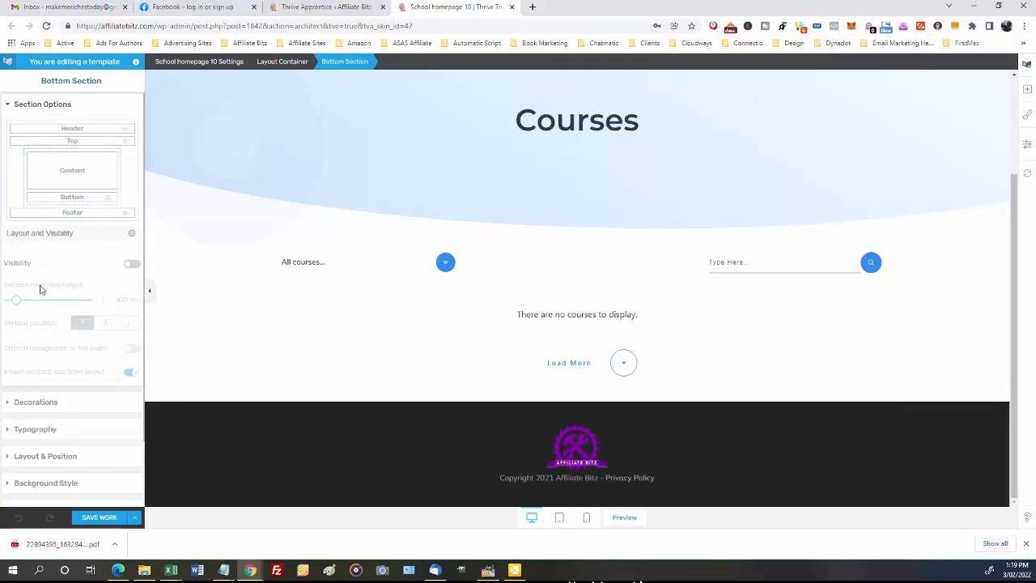
Step: Look through the Bottom section's decorations, typography, layout and position, and background style settings
left_click(95, 398)
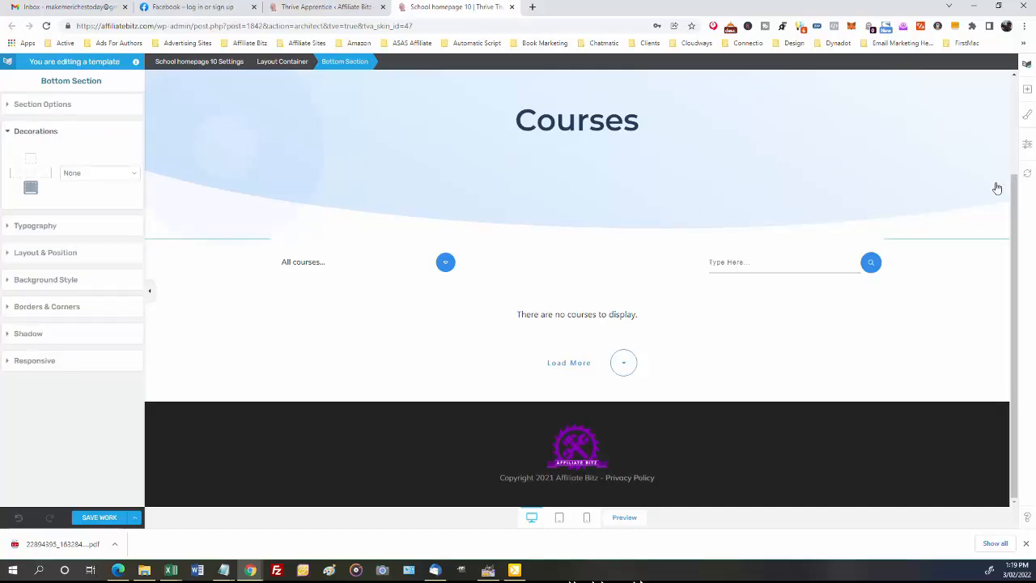
left_click(9, 227)
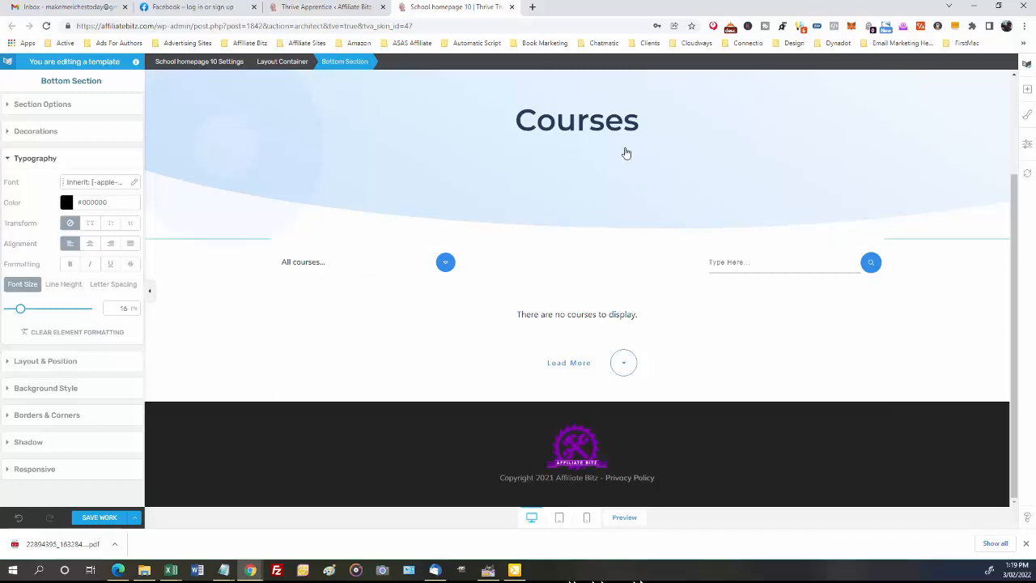
left_click(9, 362)
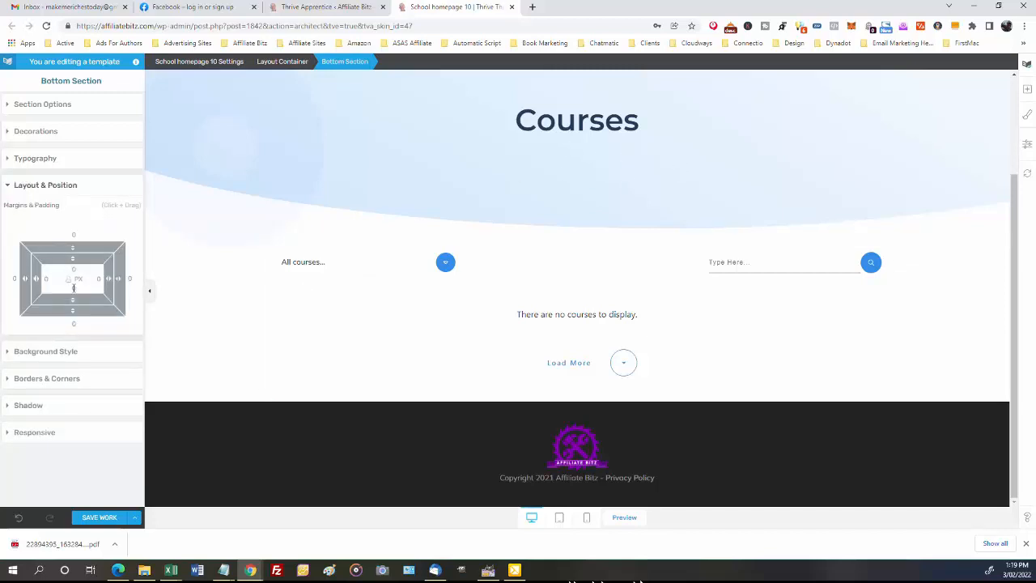
left_click(13, 356)
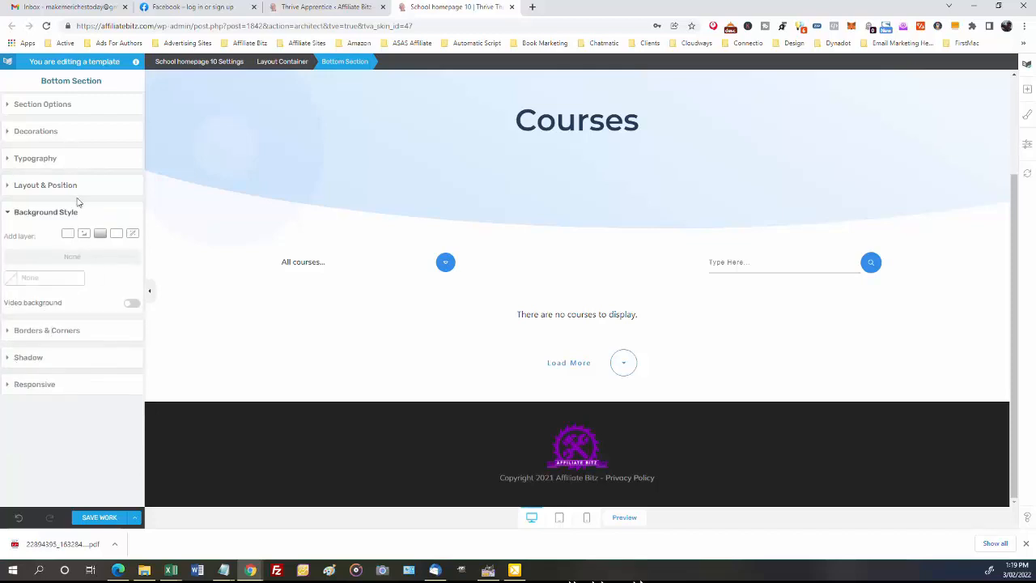
left_click(7, 108)
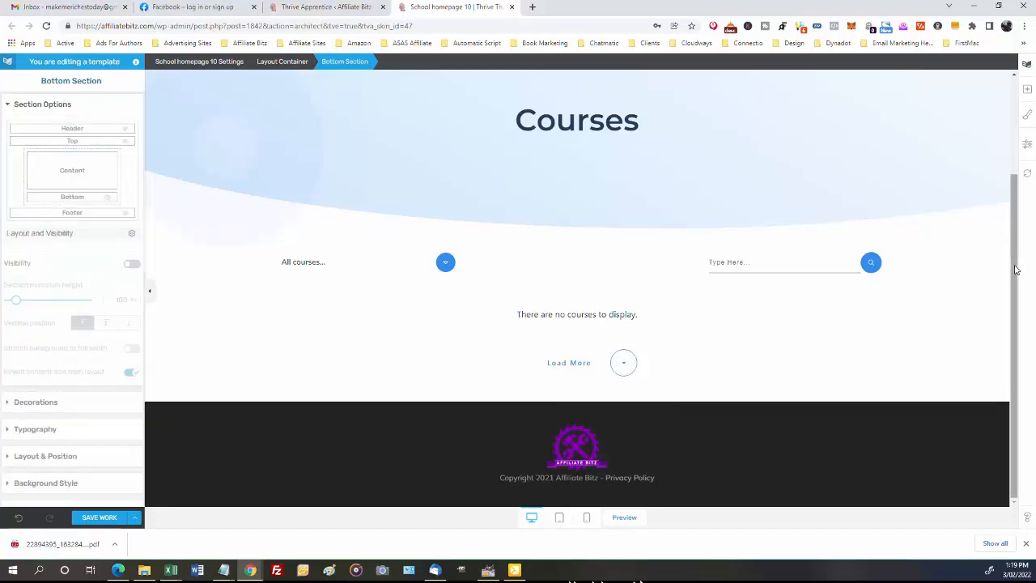
Step: Set the Top section's minimum height to 450 px and switch its full-width background stretch off and on again
left_click_drag(1013, 267, 1011, 146)
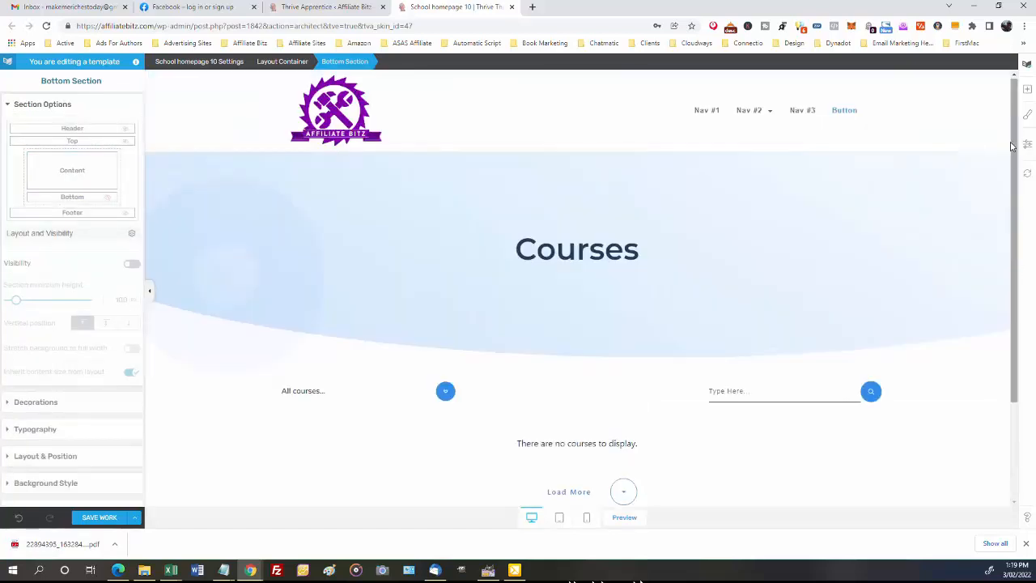
left_click(161, 174)
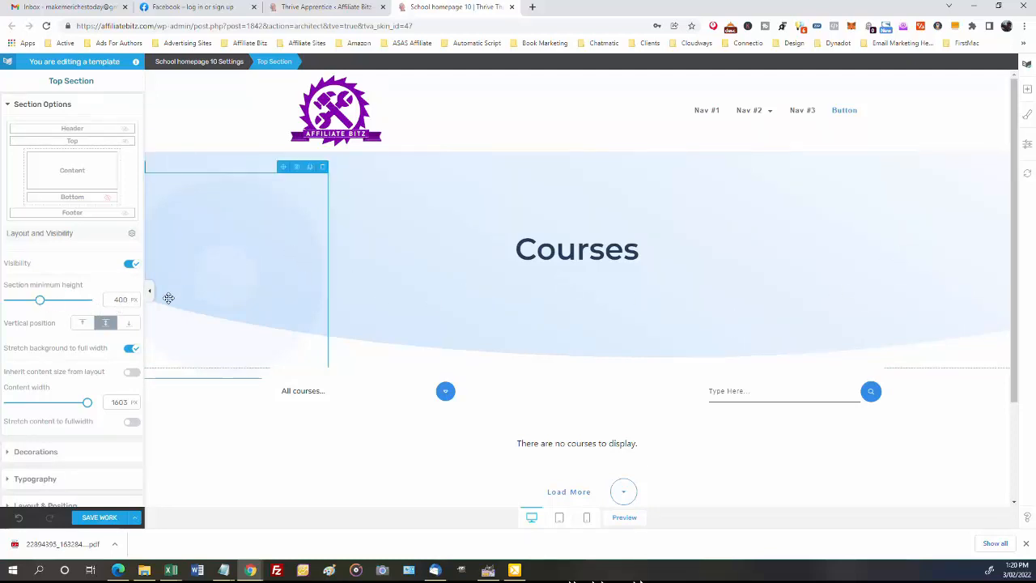
double_click(122, 298)
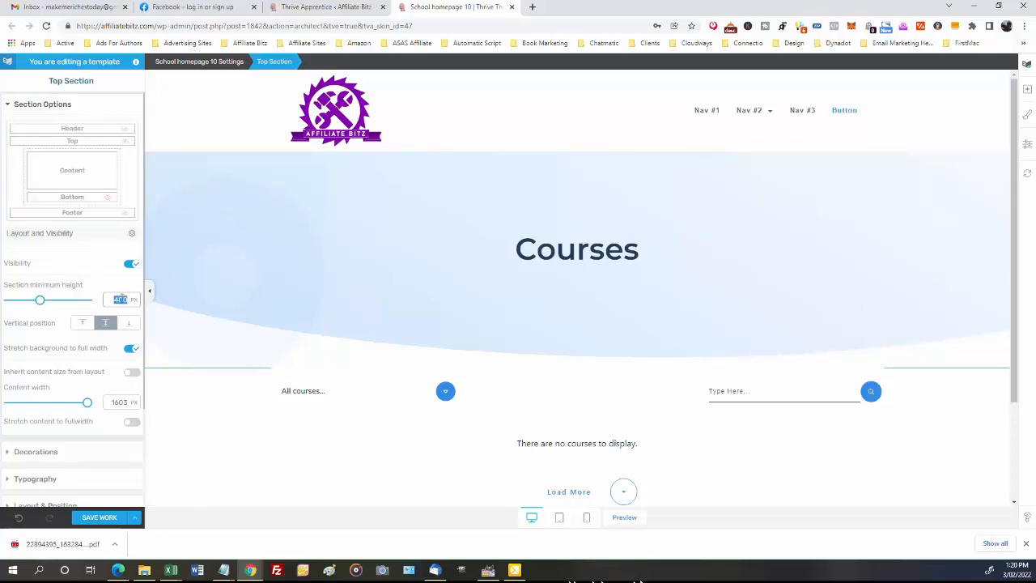
type("480")
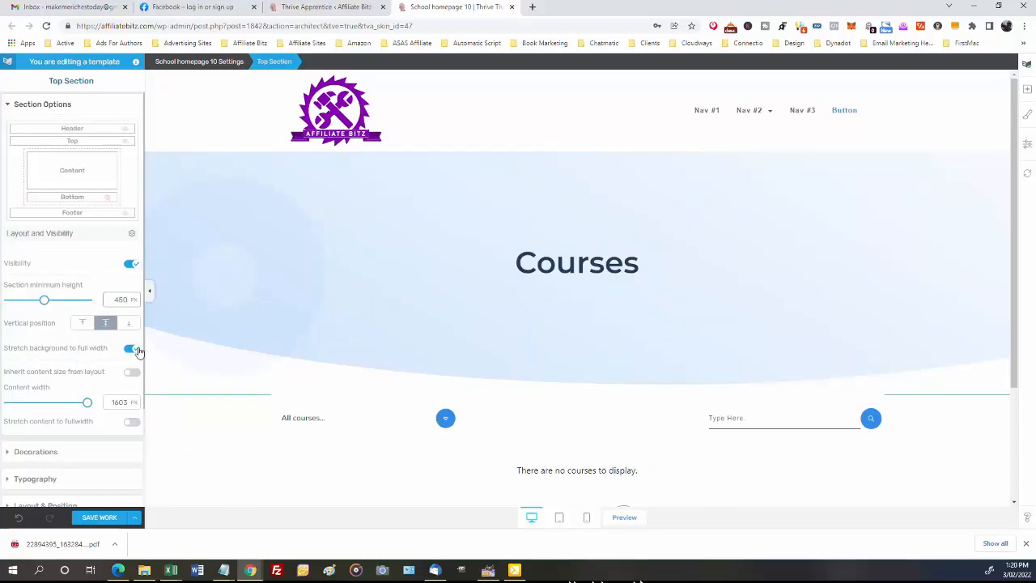
left_click(132, 349)
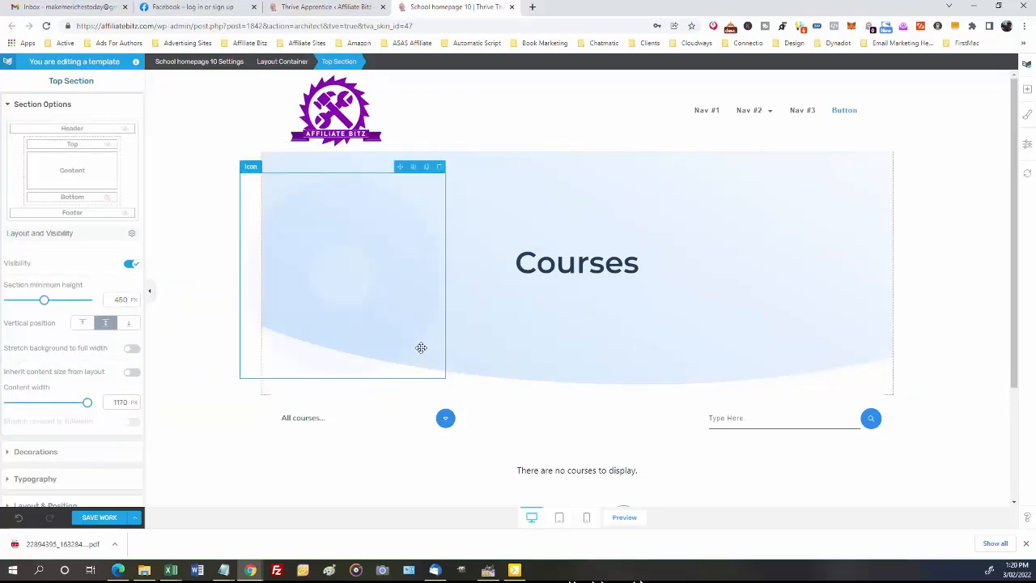
left_click(129, 349)
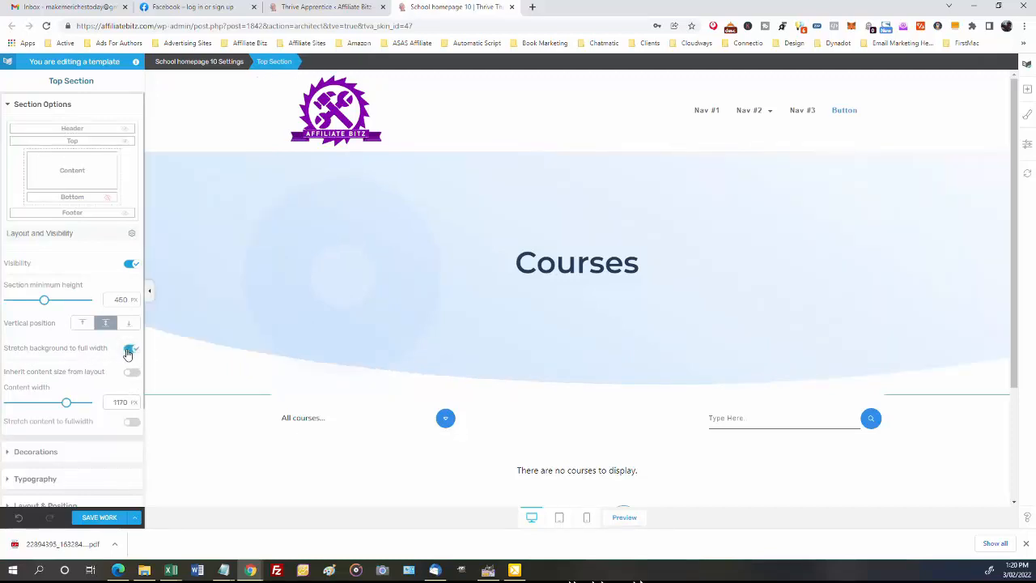
Step: Increase the height of the Top section's rounded fancy divider to 229 px in its decorations
scroll(100, 353, "down", 1)
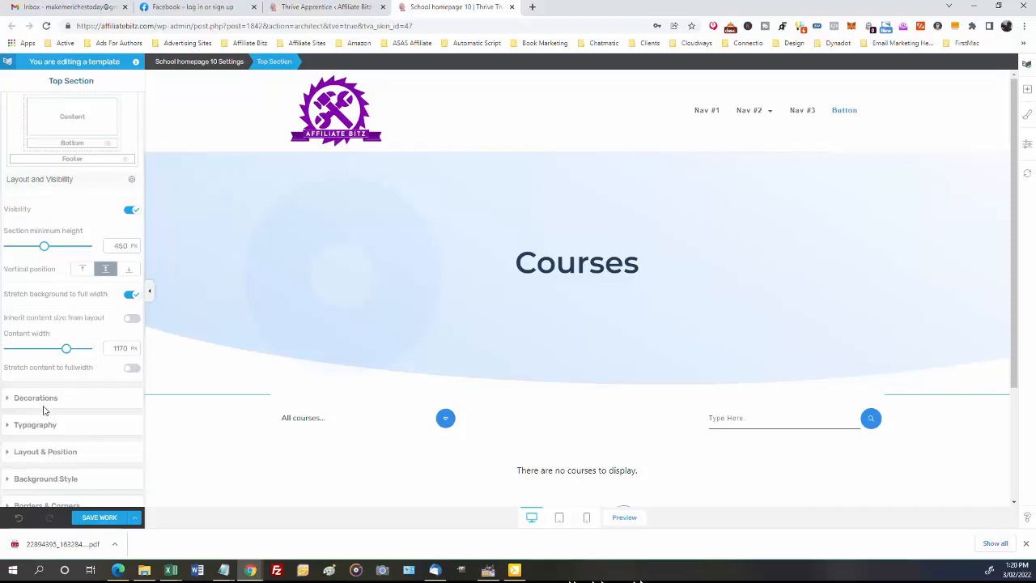
left_click(6, 400)
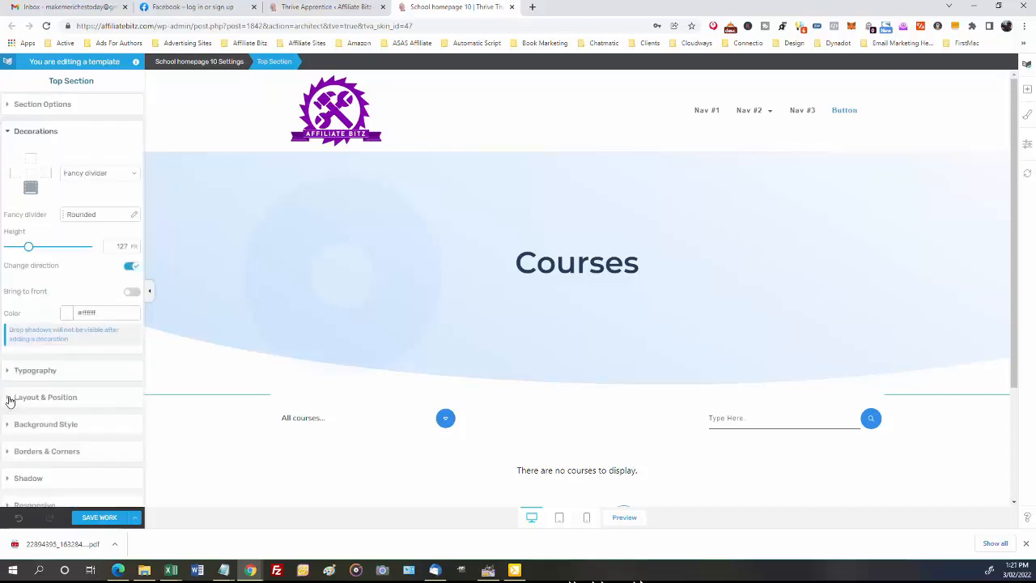
left_click(173, 176)
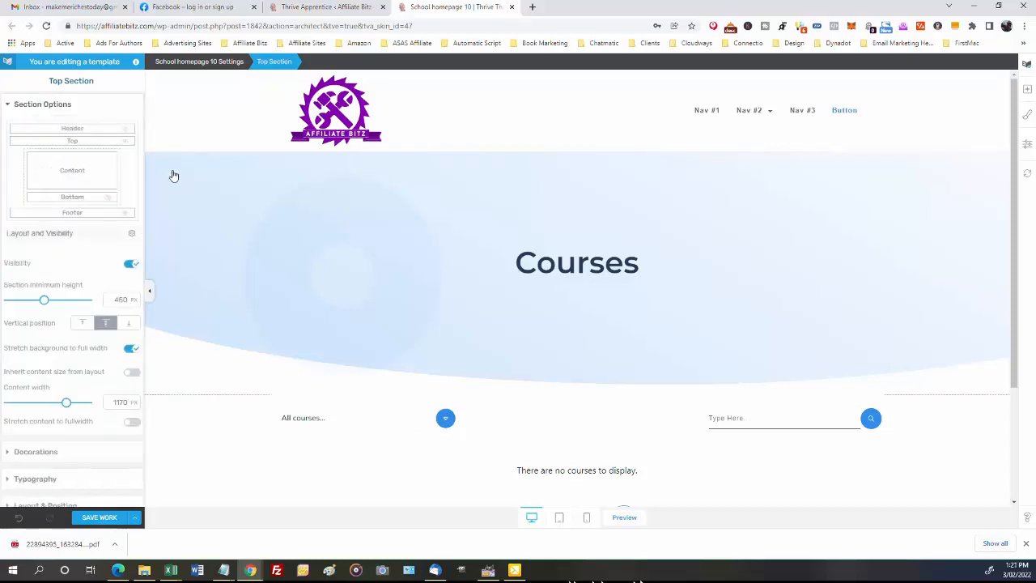
left_click(6, 453)
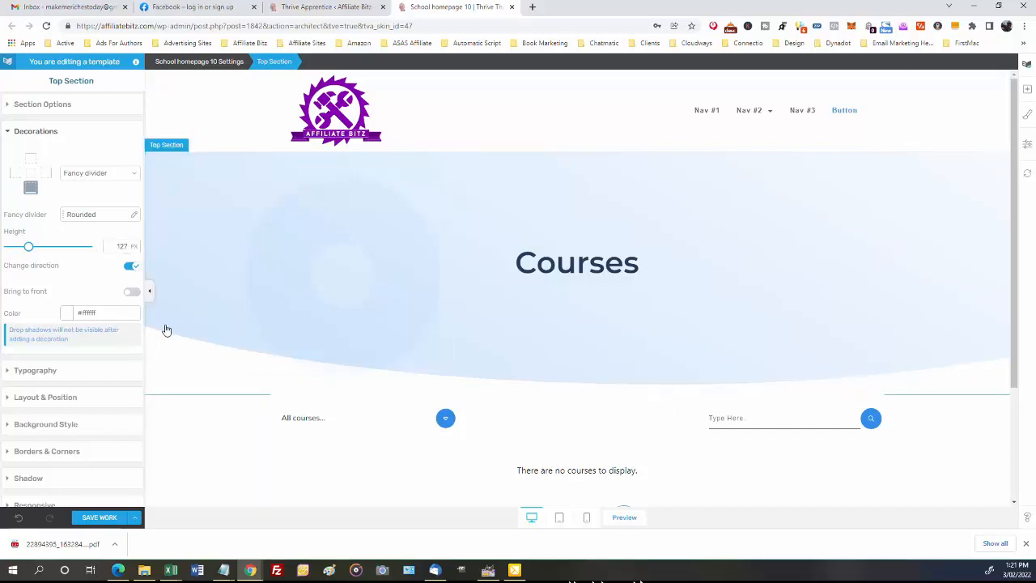
mouse_move(31, 249)
left_mouse_down()
mouse_move(57, 252)
mouse_move(8, 246)
mouse_move(11, 260)
mouse_move(47, 258)
left_mouse_up()
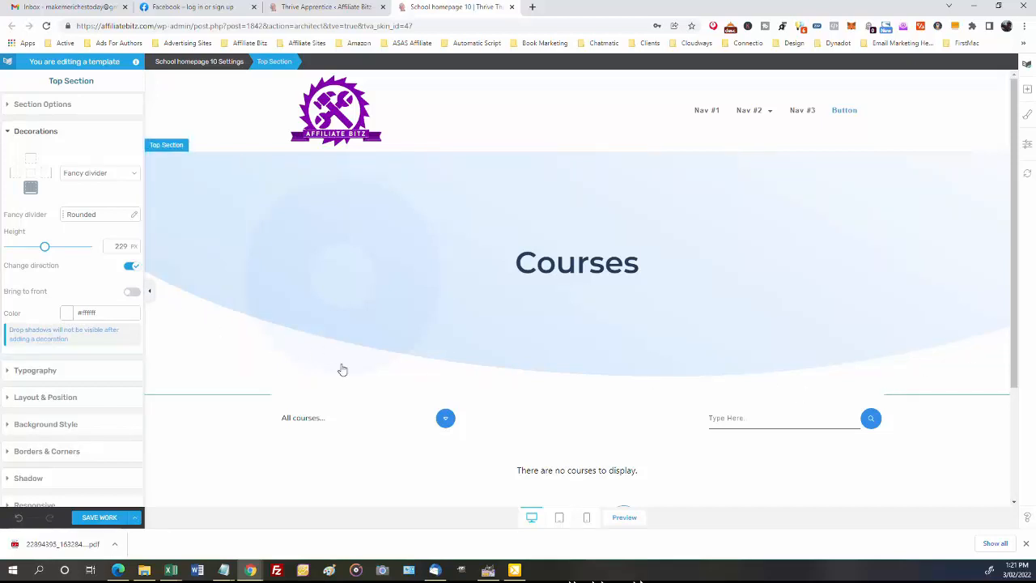
Step: Try dark red (#9f2d2d) as the Top section's divider colour and cancel the change
left_click(66, 315)
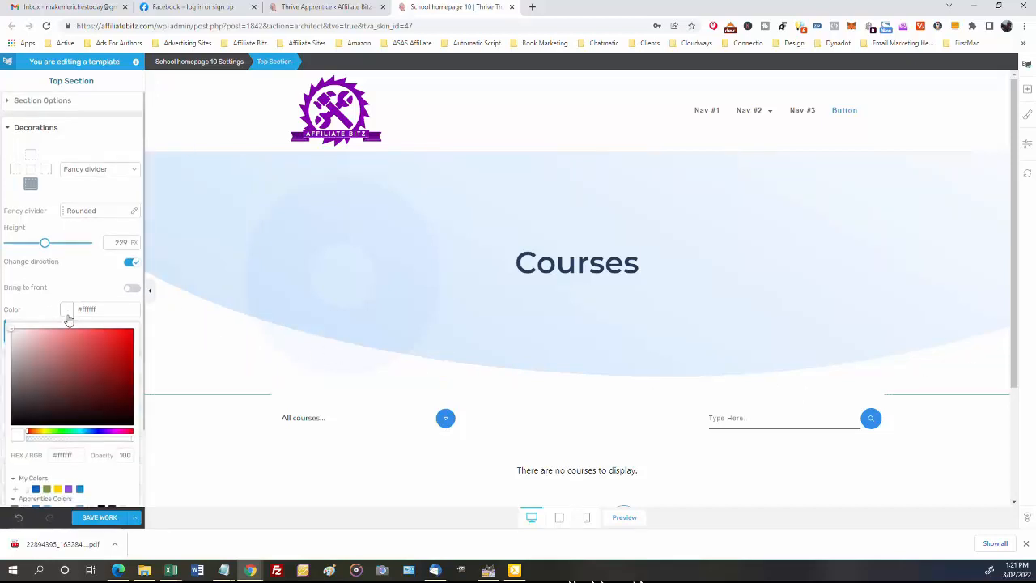
left_click(98, 278)
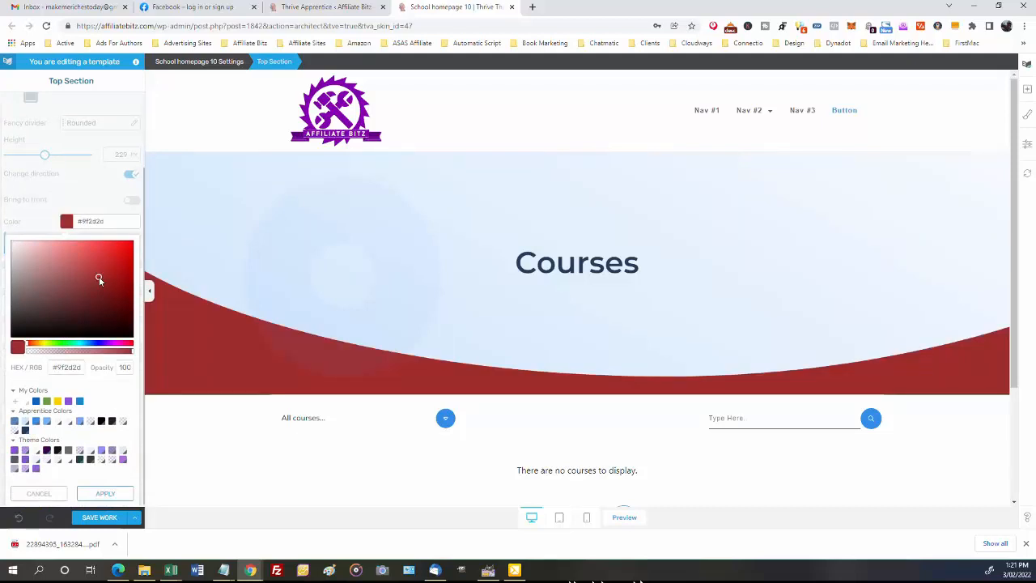
left_click(39, 494)
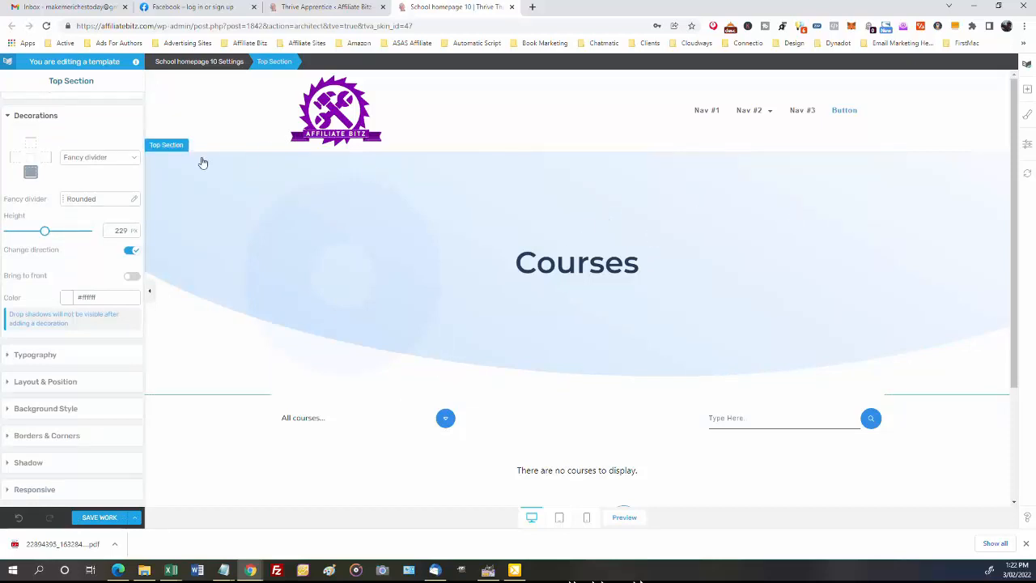
Step: Try rotating the Top section's linear background gradient to 241° and discard the change
left_click(170, 167)
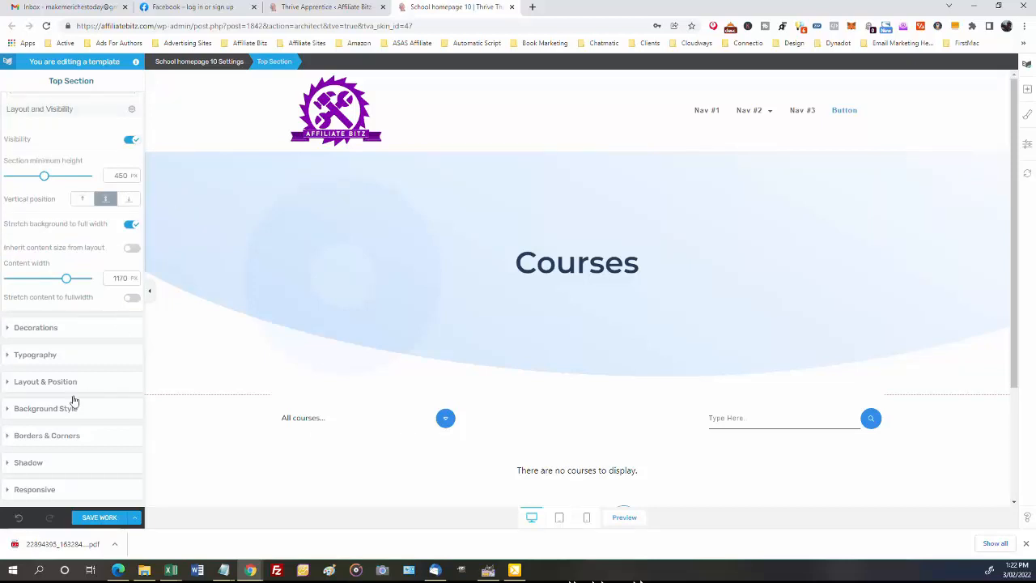
left_click(7, 414)
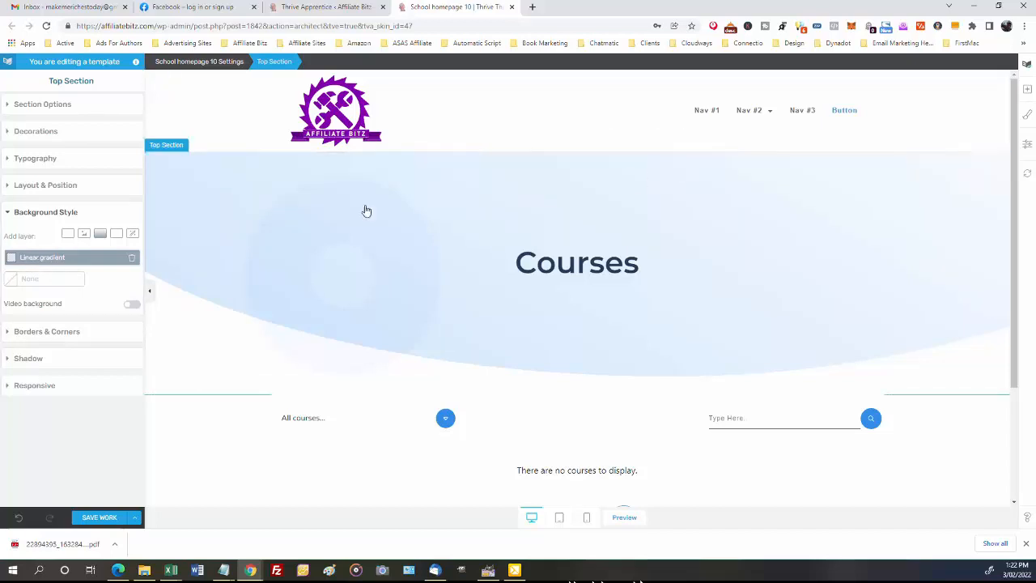
left_click(11, 259)
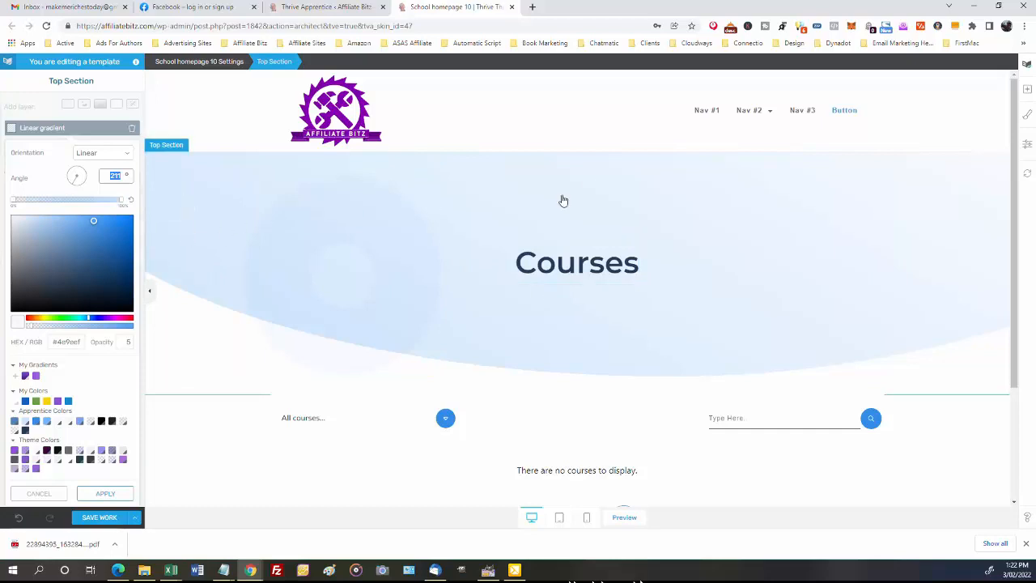
left_click(72, 187)
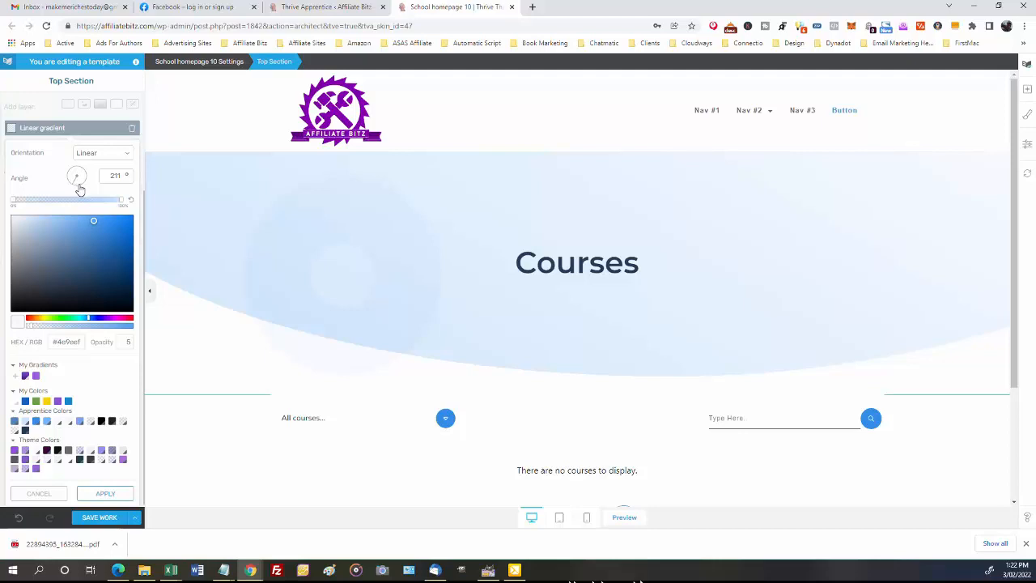
left_click_drag(79, 188, 60, 187)
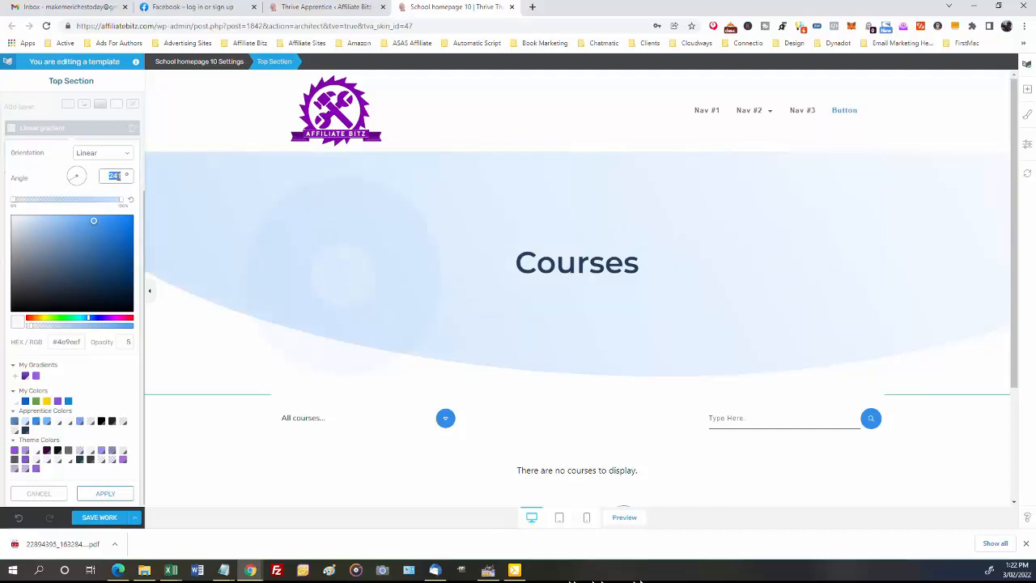
type("21")
left_click(38, 494)
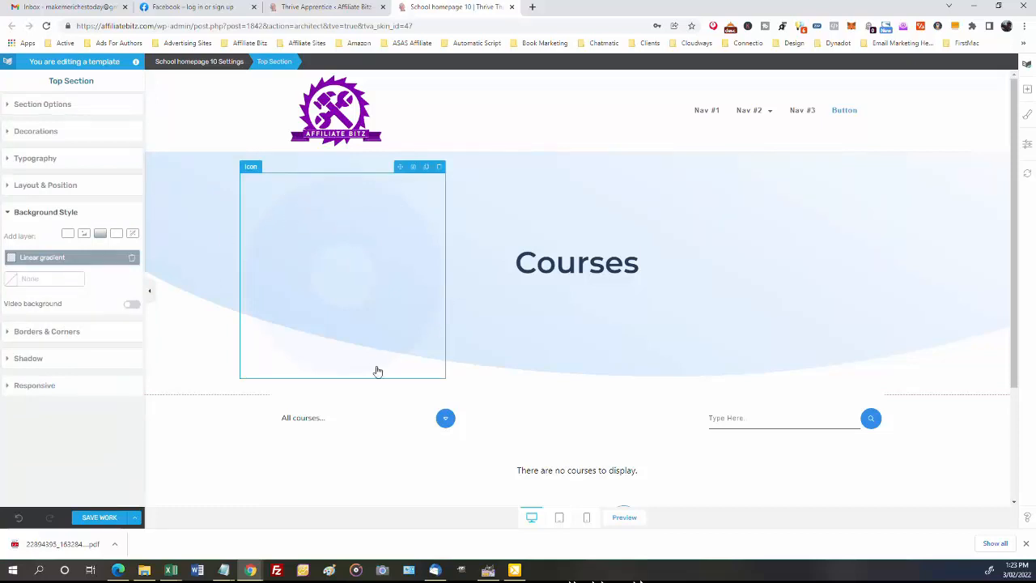
Step: Recolour the Top section's circle icon with the Apprentice colour Accent Low Opacity and apply it
left_click(399, 231)
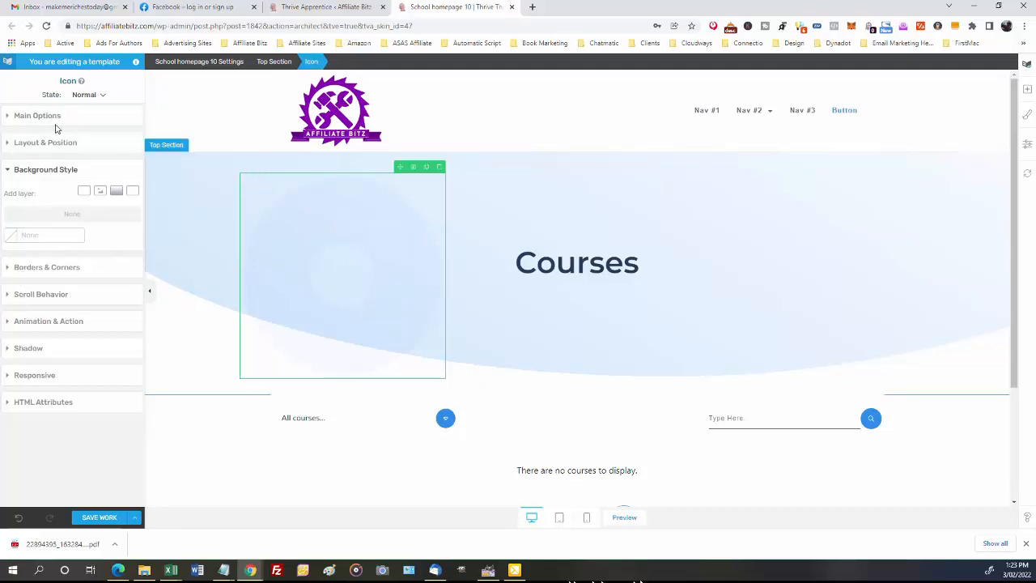
left_click(9, 118)
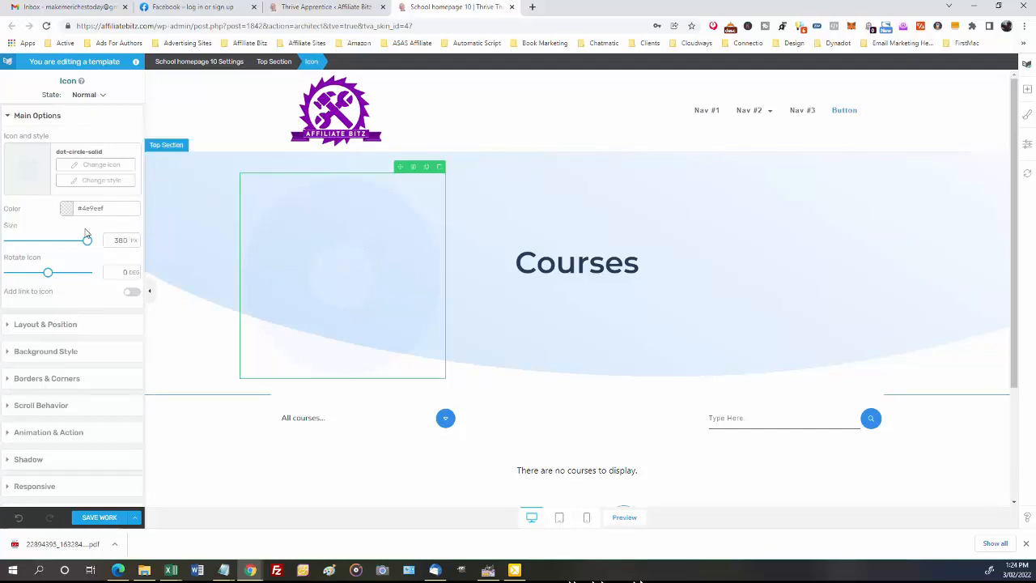
left_click(67, 209)
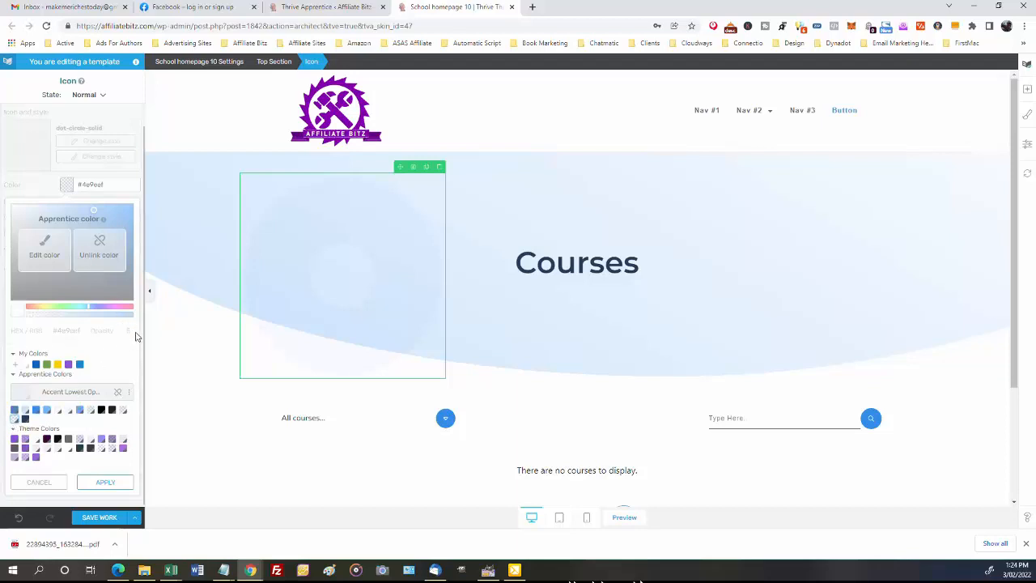
left_click(90, 410)
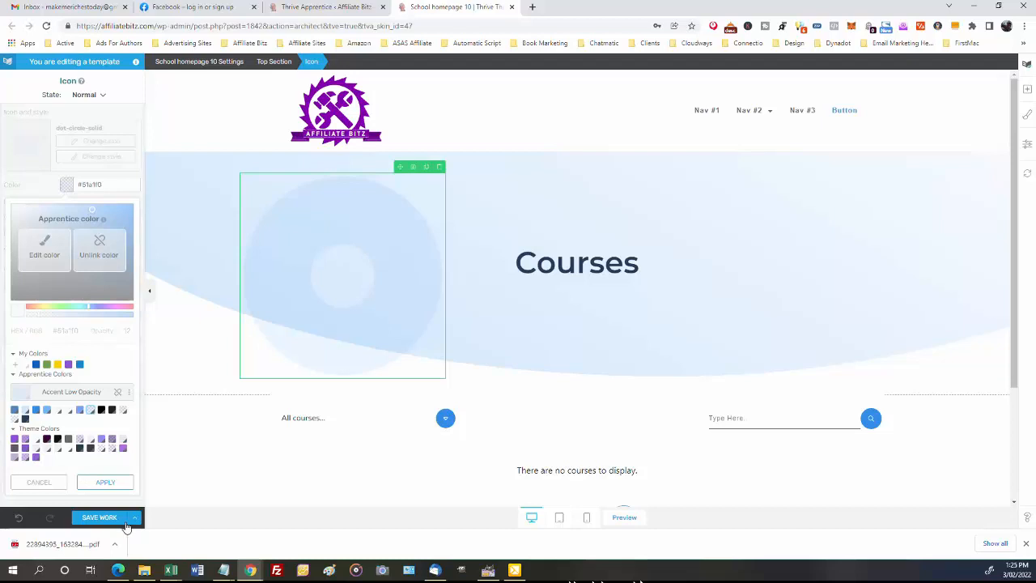
left_click(103, 483)
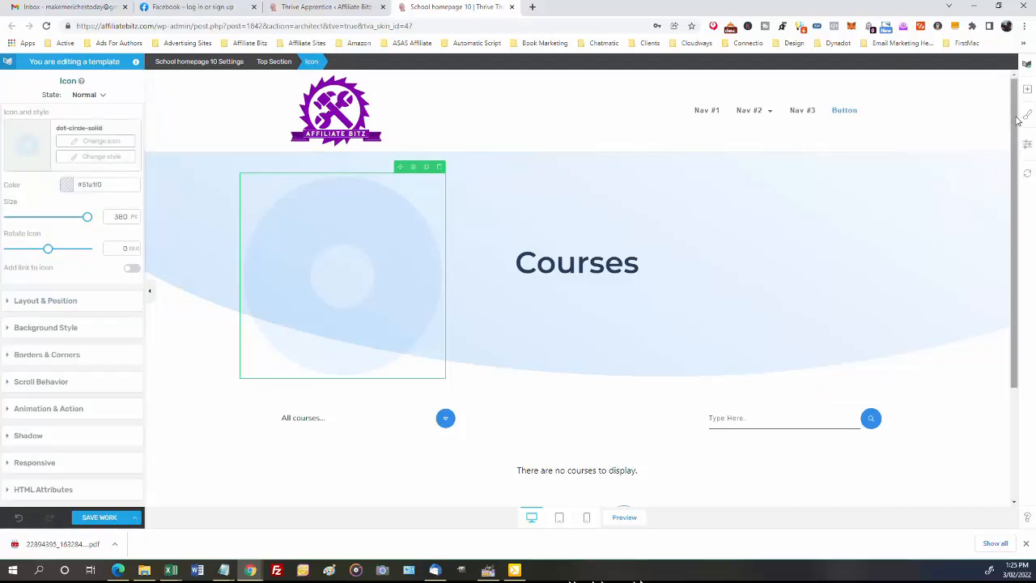
Step: Open the homepage template's linked header section for editing
scroll(1003, 178, "down", 3)
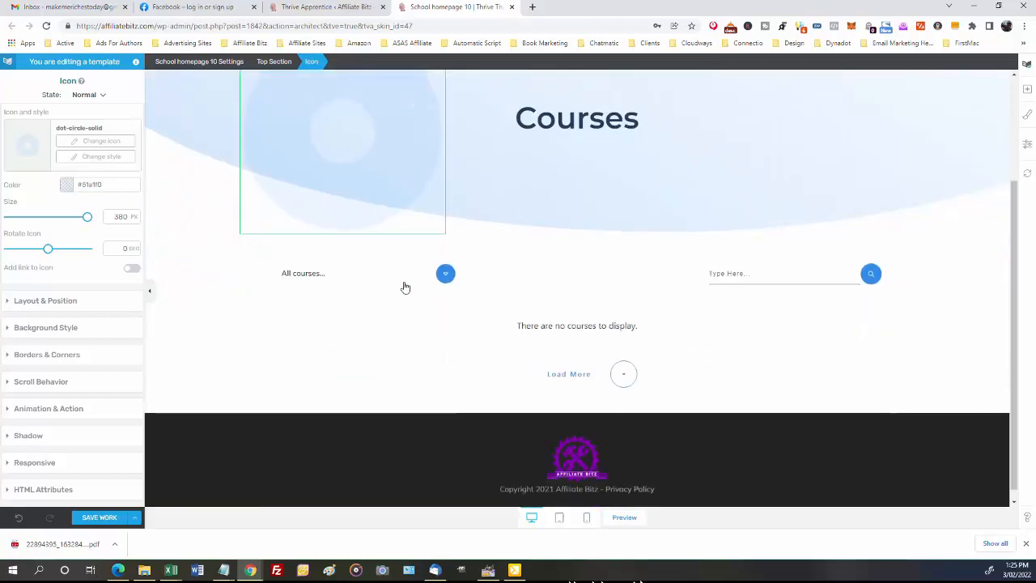
scroll(1013, 244, "up", 3)
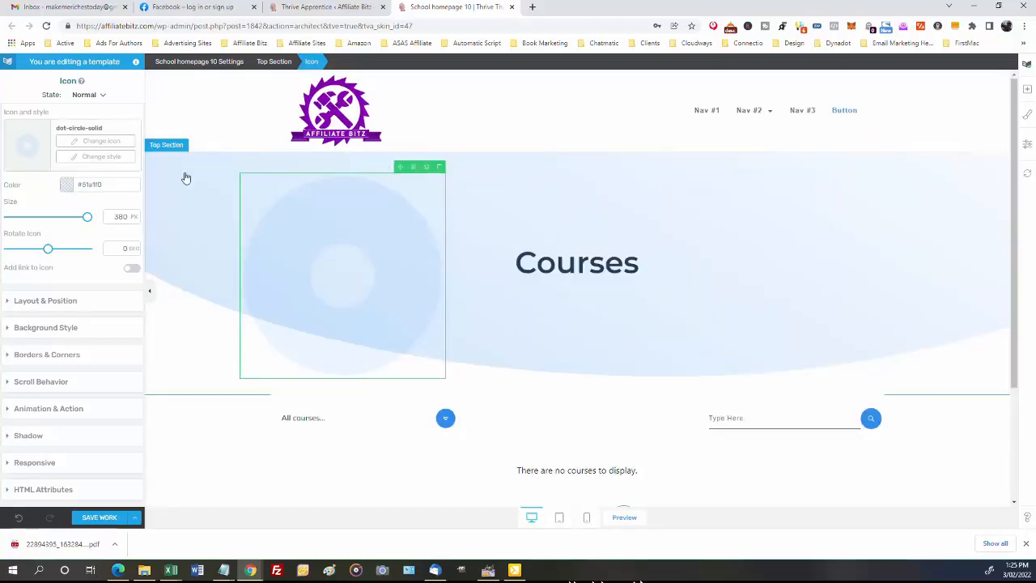
left_click(457, 104)
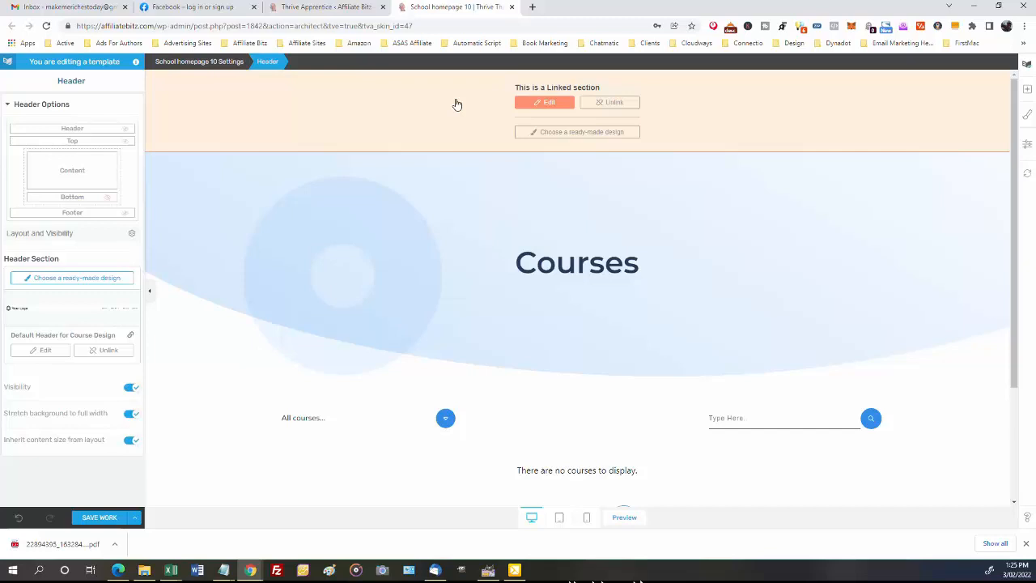
left_click(547, 105)
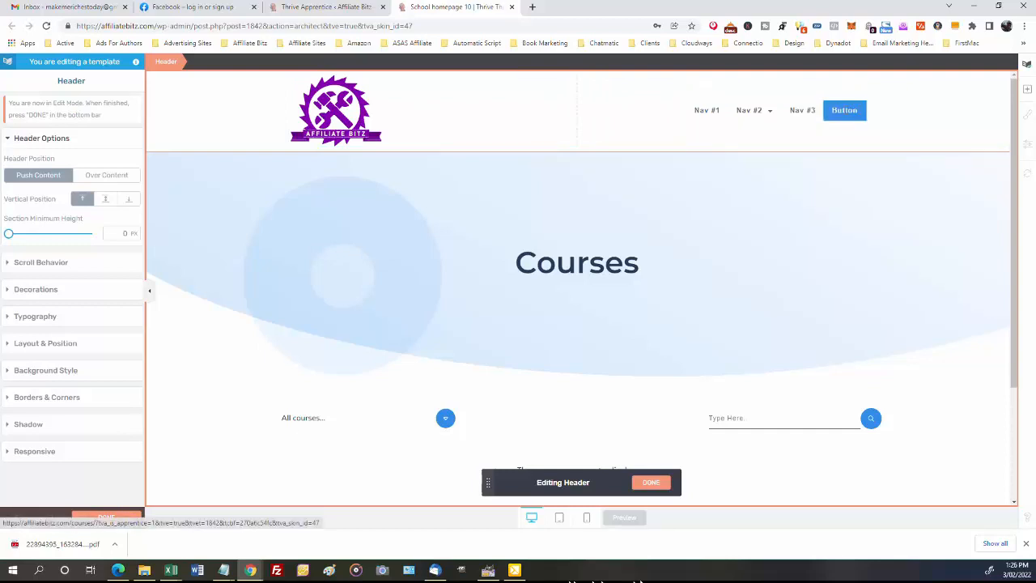
Step: Examine the header menu Button's background style in its Normal and Hover states
left_click(829, 119)
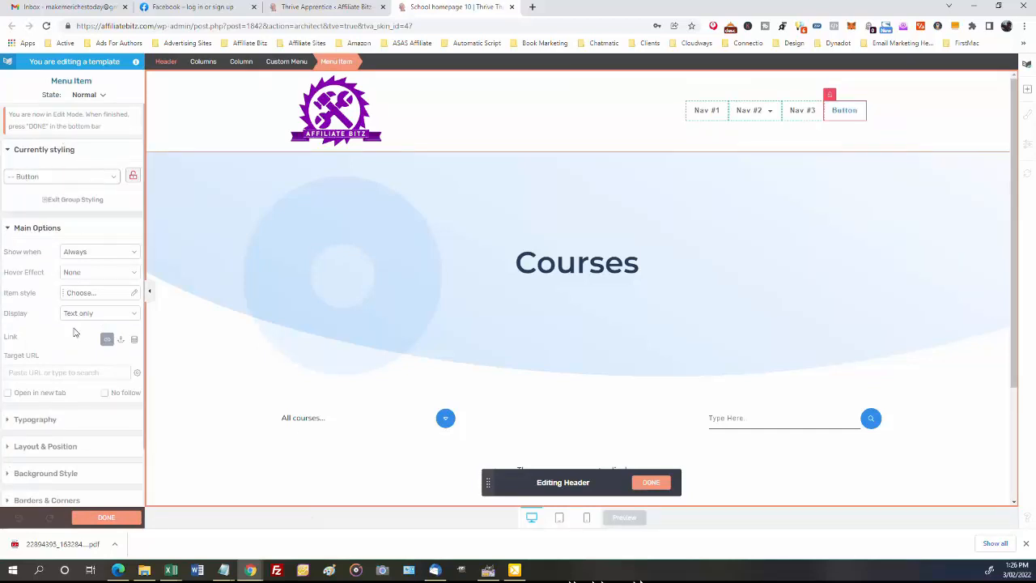
left_click(10, 475)
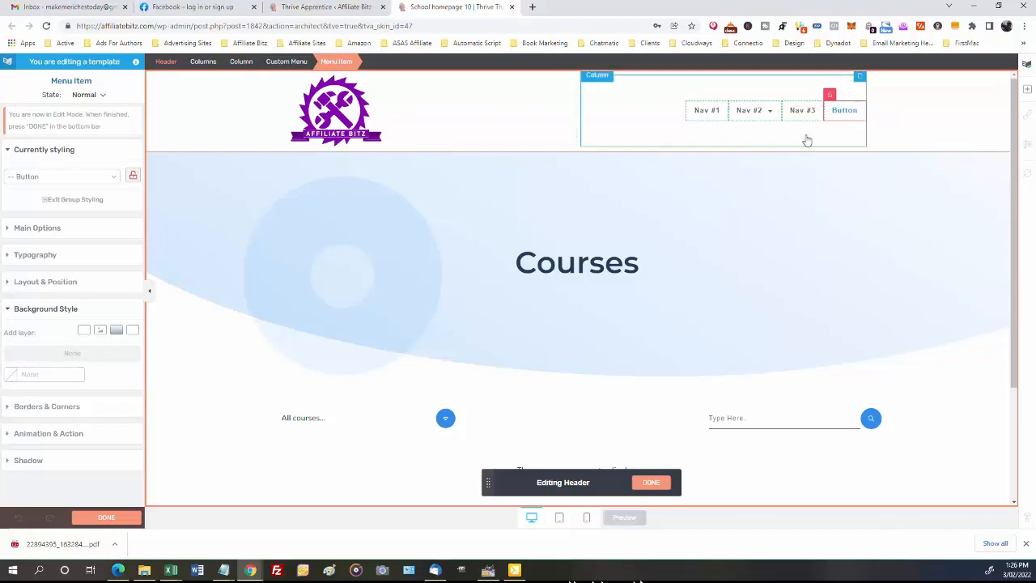
left_click(102, 95)
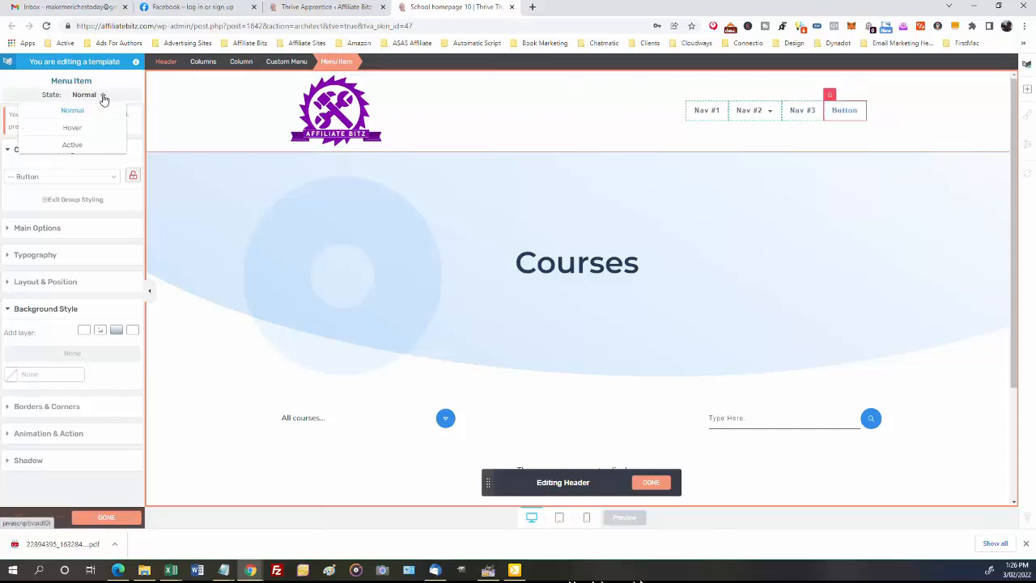
left_click(71, 132)
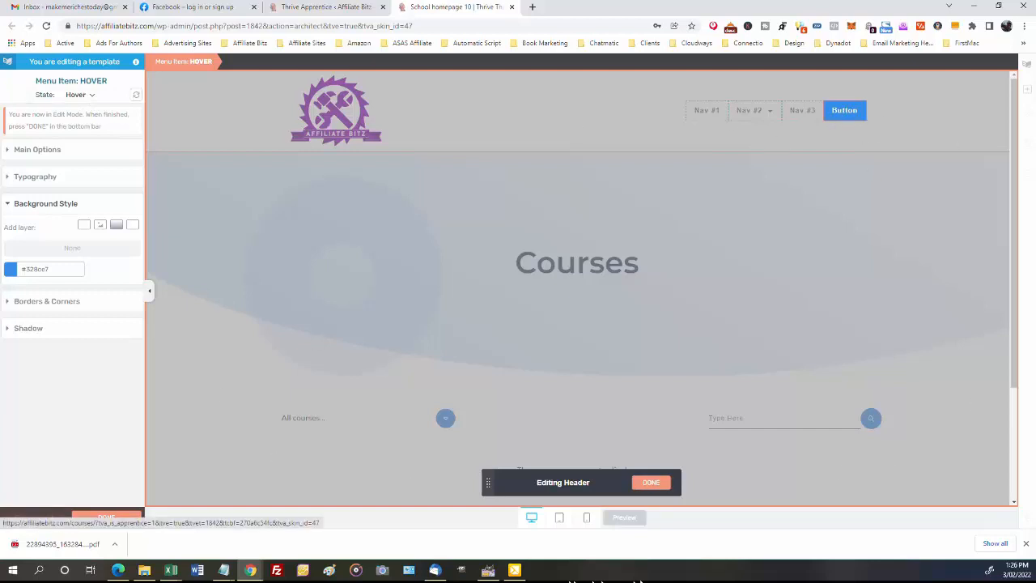
left_click(93, 98)
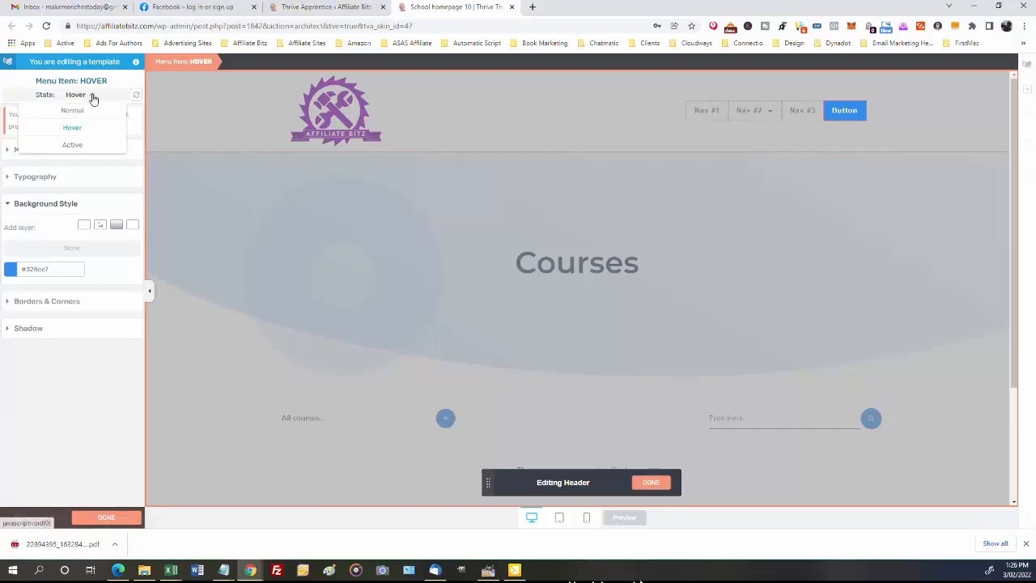
left_click(71, 111)
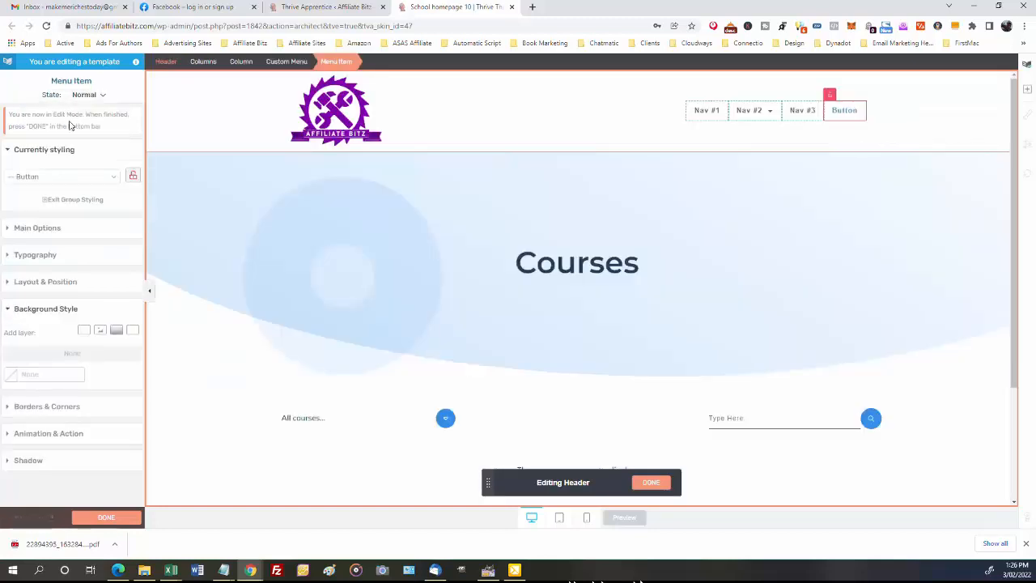
Step: Round the header menu Button's corners to 60 px and finish editing the linked header
left_click(7, 407)
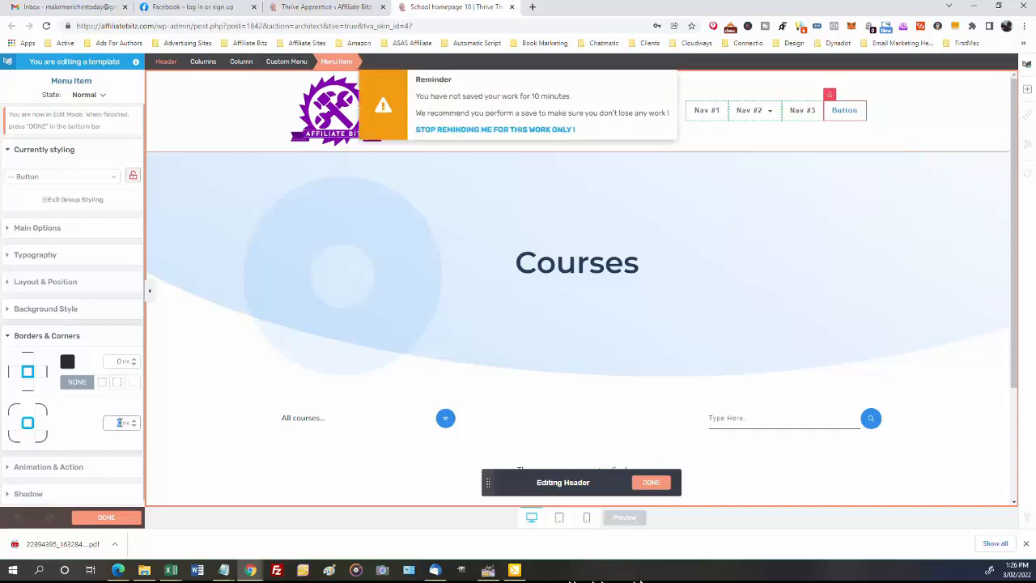
type("60")
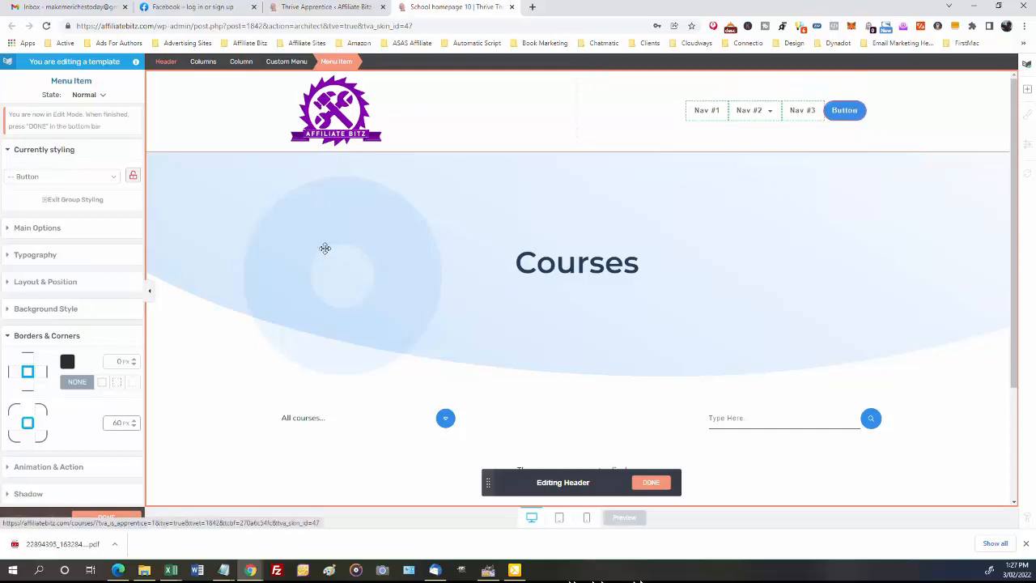
scroll(335, 310, "down", 1)
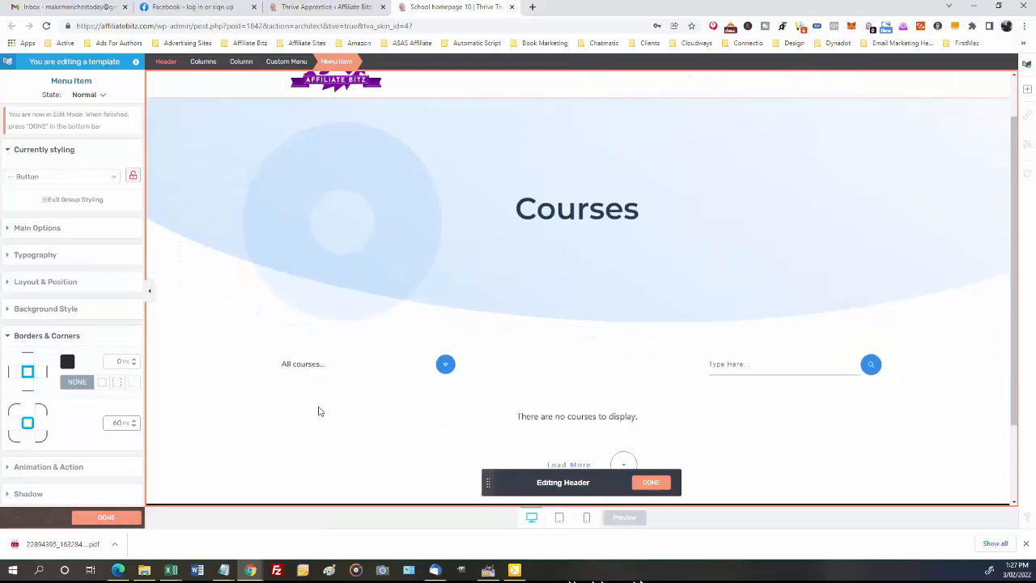
left_click(652, 484)
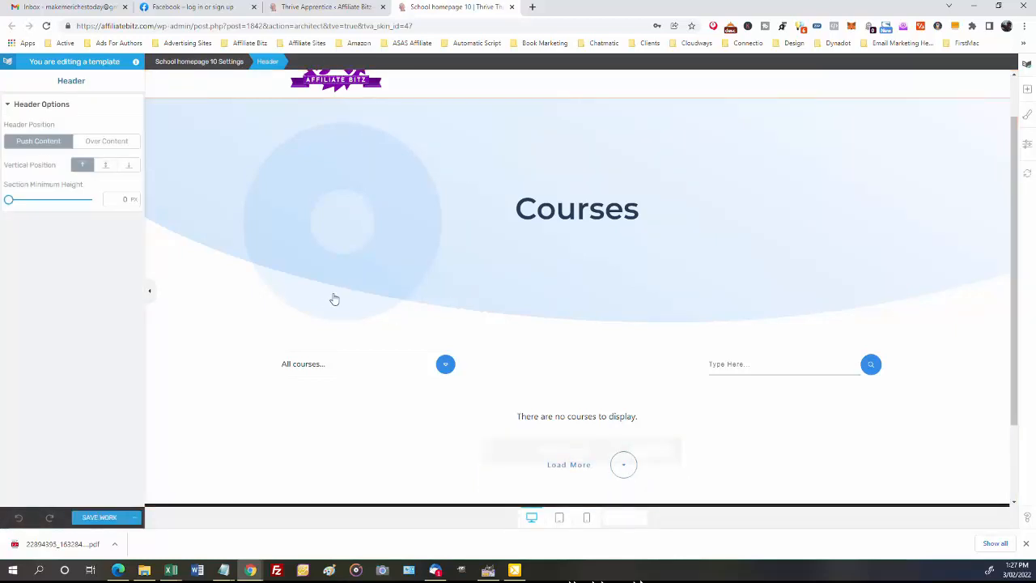
scroll(332, 298, "up", 1)
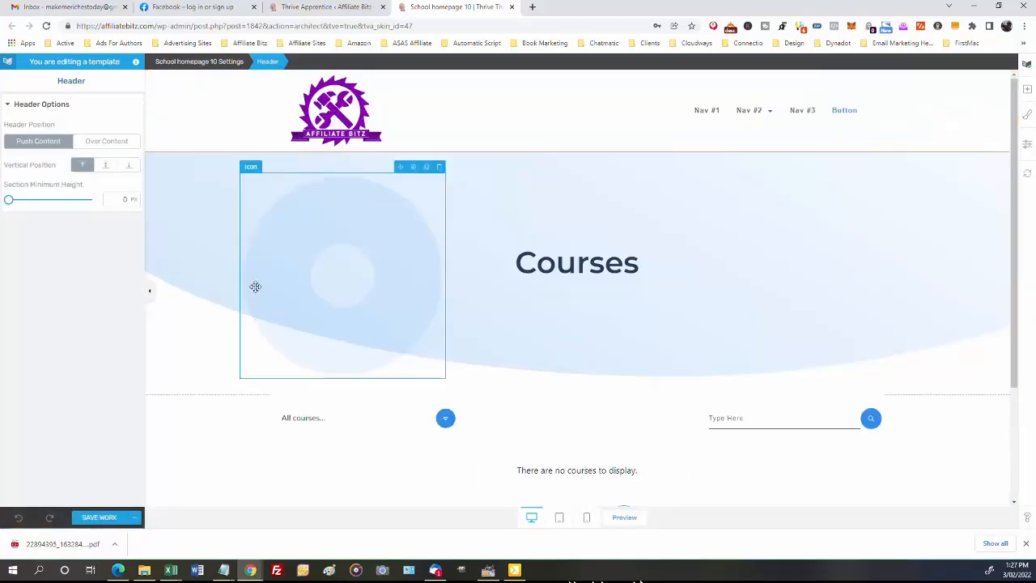
Step: Select the template's header section and save the work
left_click(556, 101)
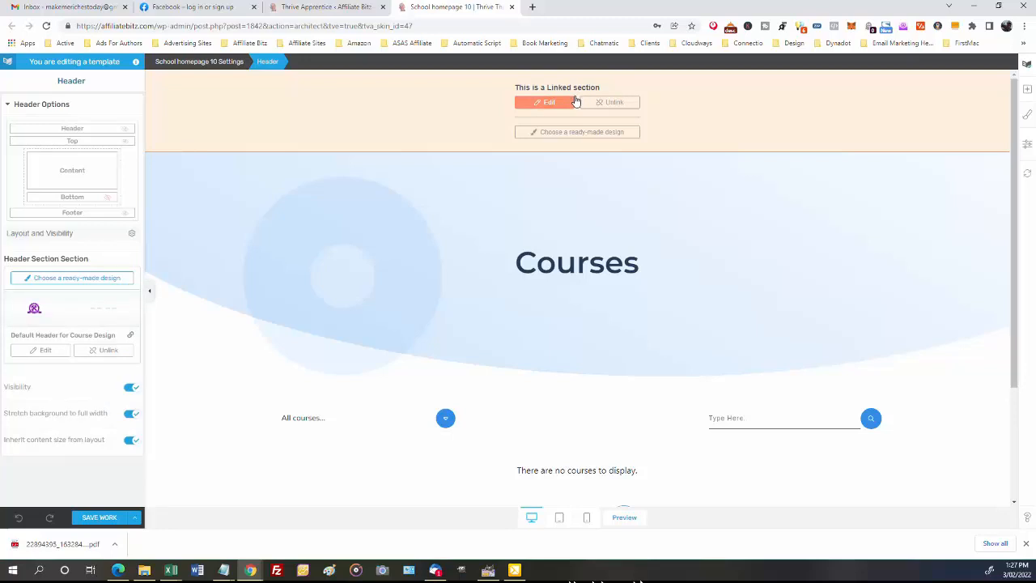
left_click(575, 100)
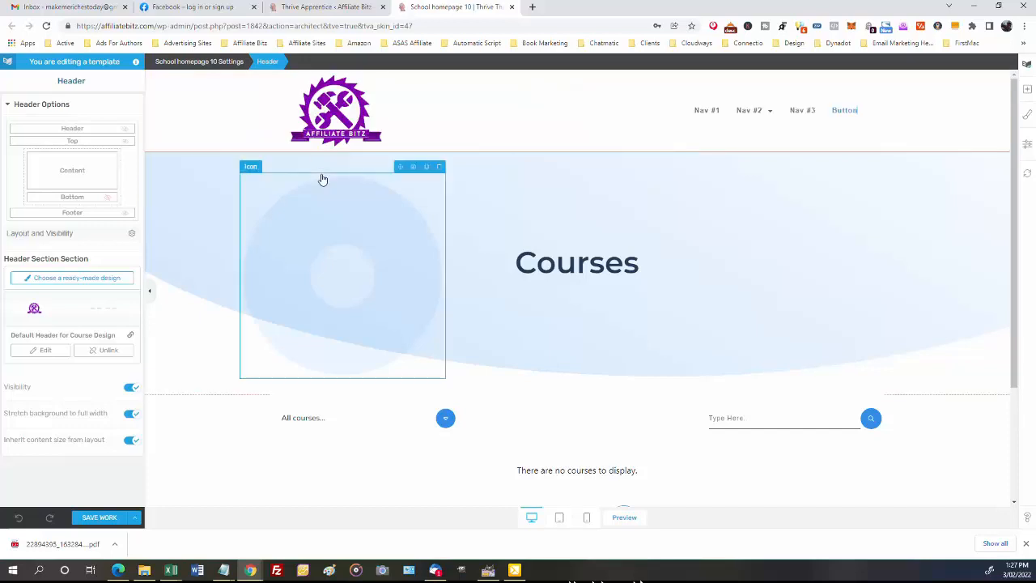
left_click(99, 518)
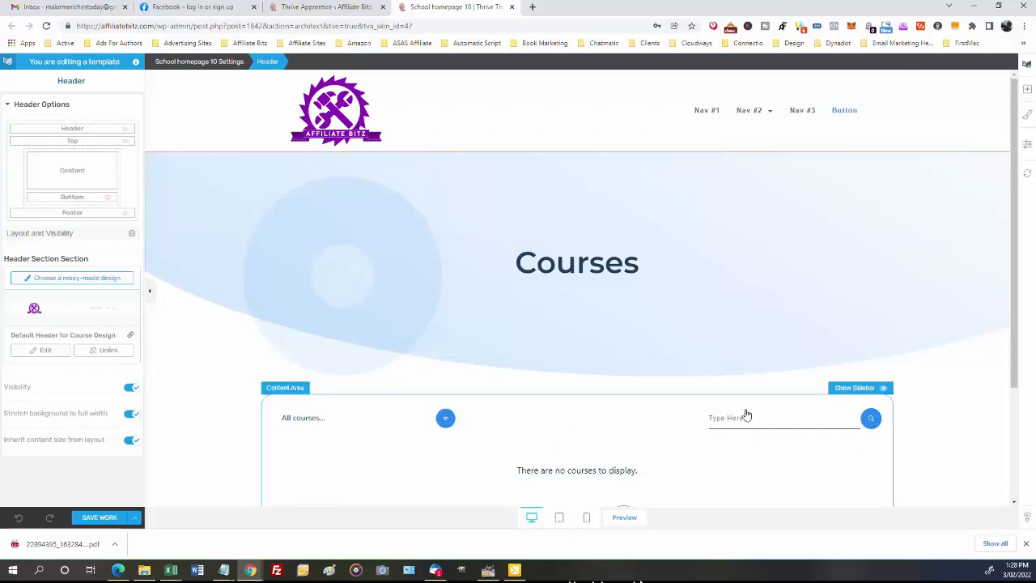
Step: Set the Layout Container's background to the theme colour Accent Tone (#958cf2) and select the Content Area
left_click(413, 420)
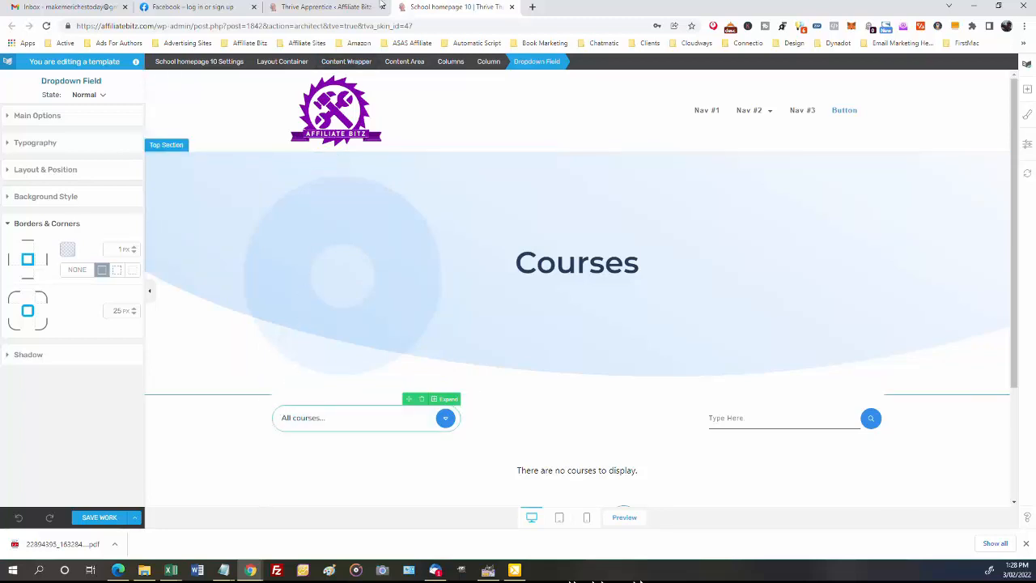
left_click(348, 62)
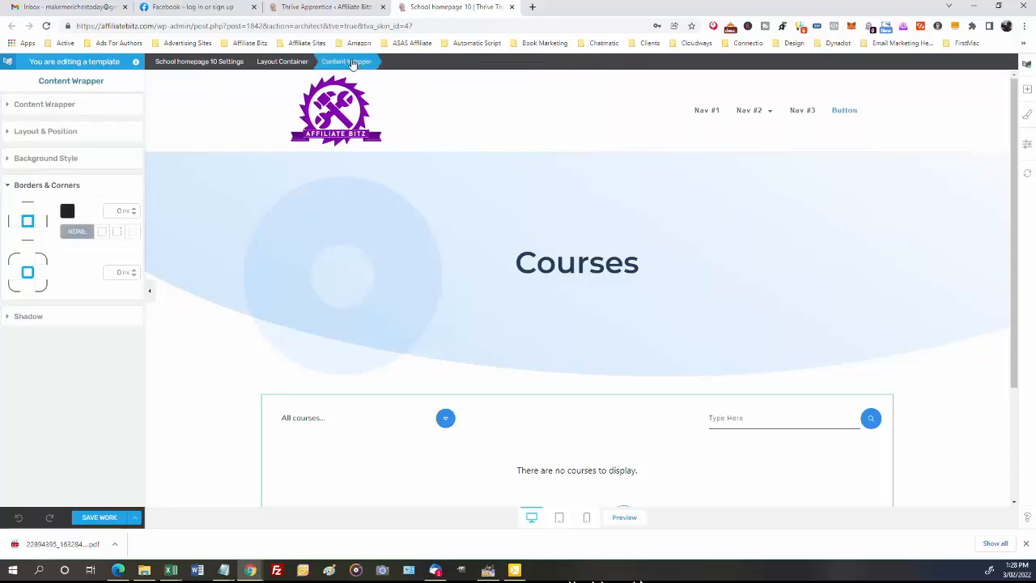
left_click(278, 62)
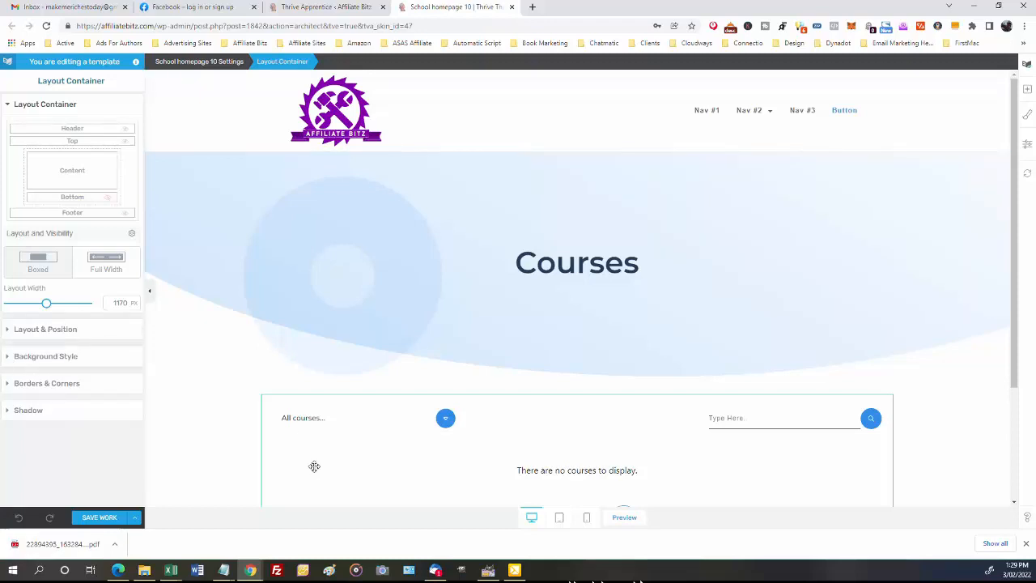
left_click(7, 359)
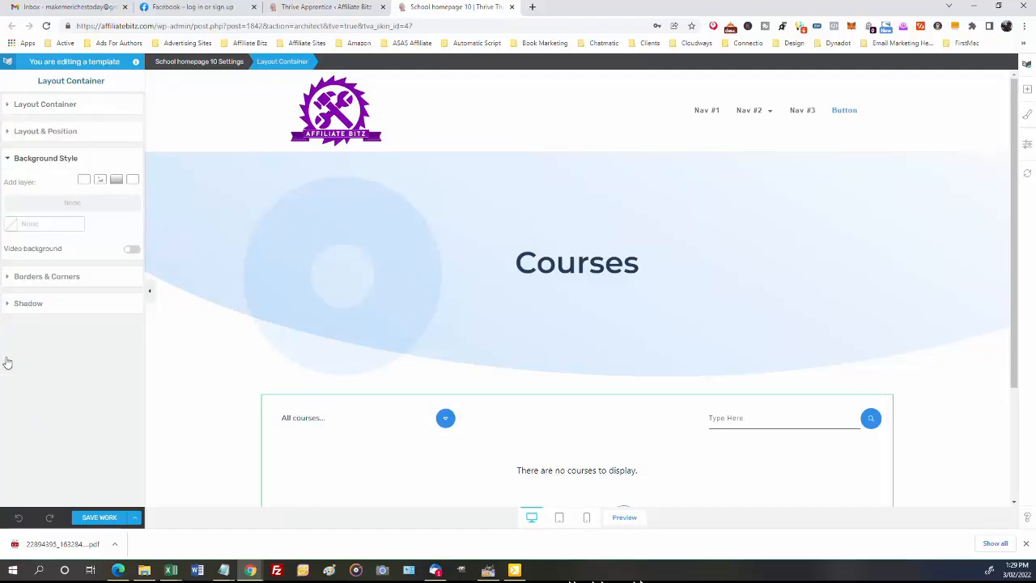
left_click(14, 227)
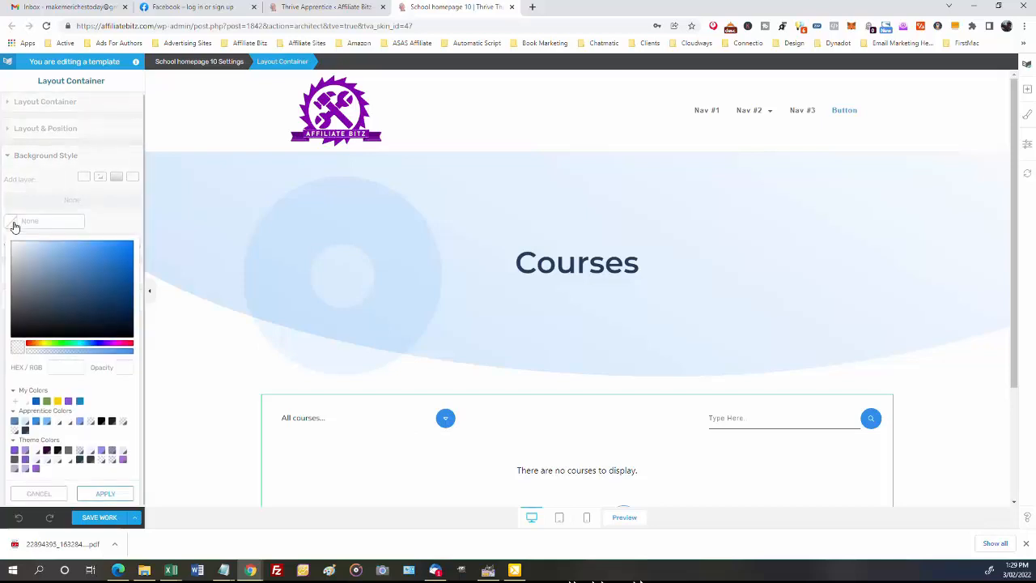
left_click(102, 452)
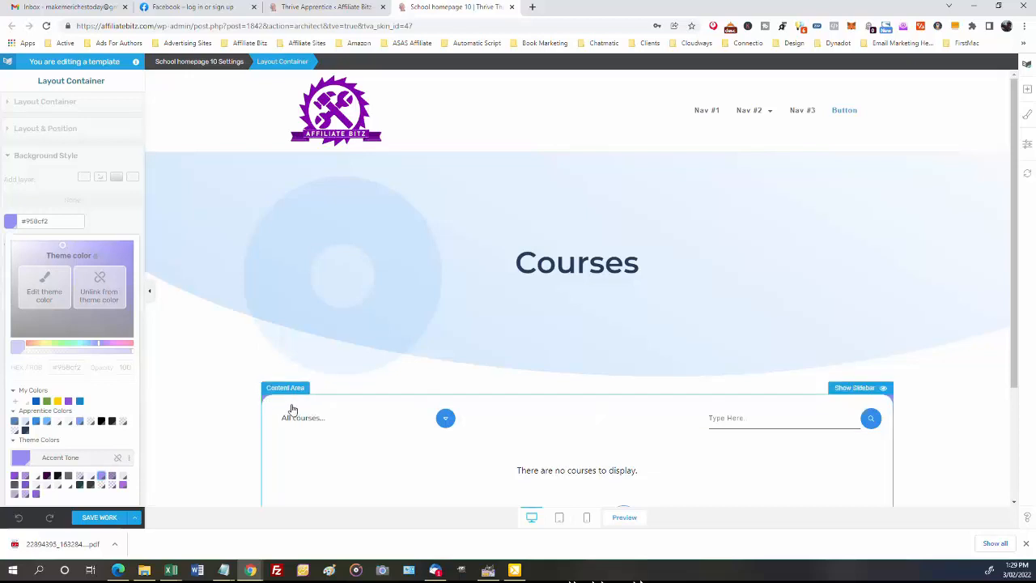
left_click(275, 454)
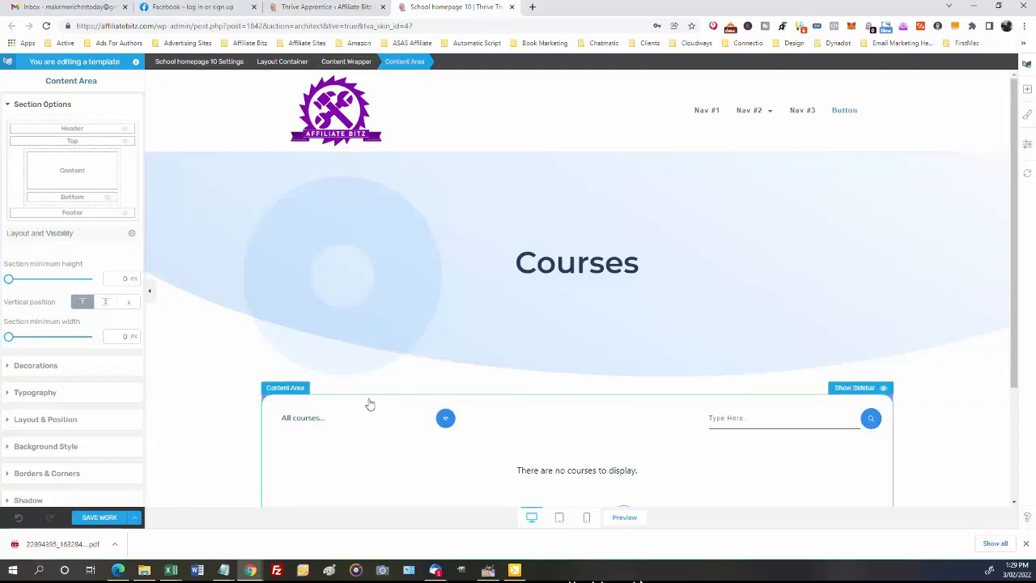
Step: Change the Layout Container's background to the white theme colour Light elements
left_click(283, 63)
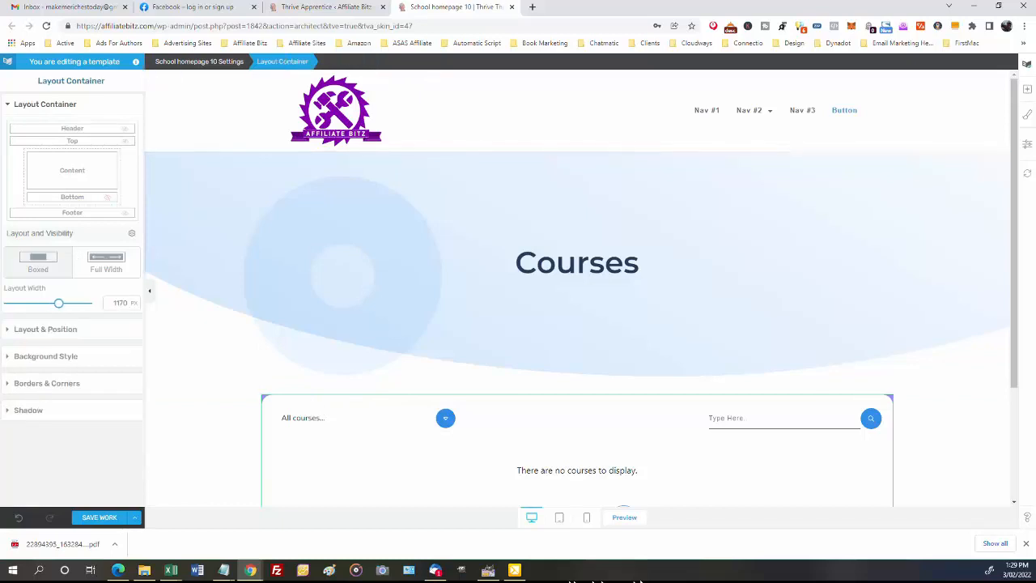
left_click(8, 360)
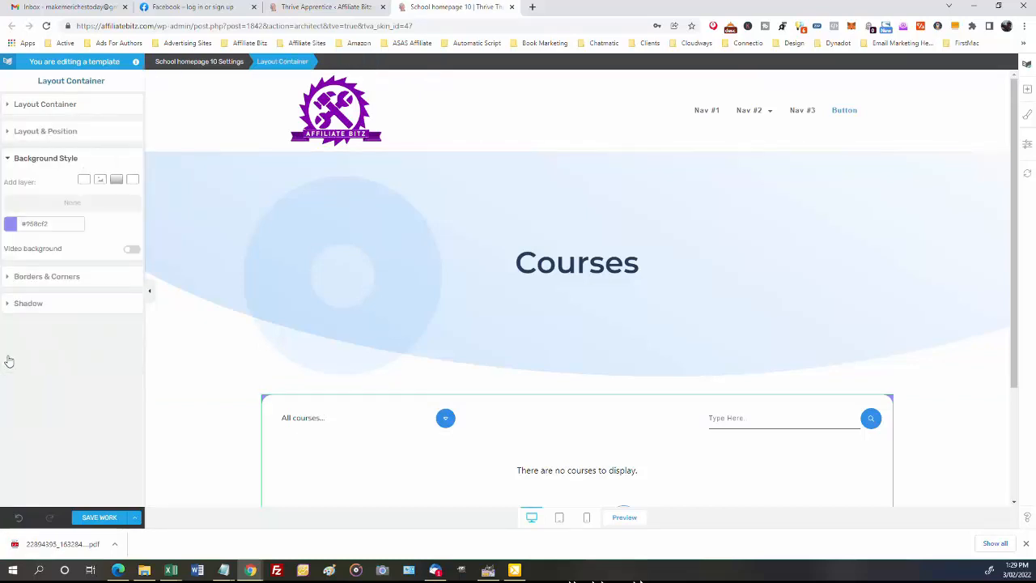
left_click(11, 227)
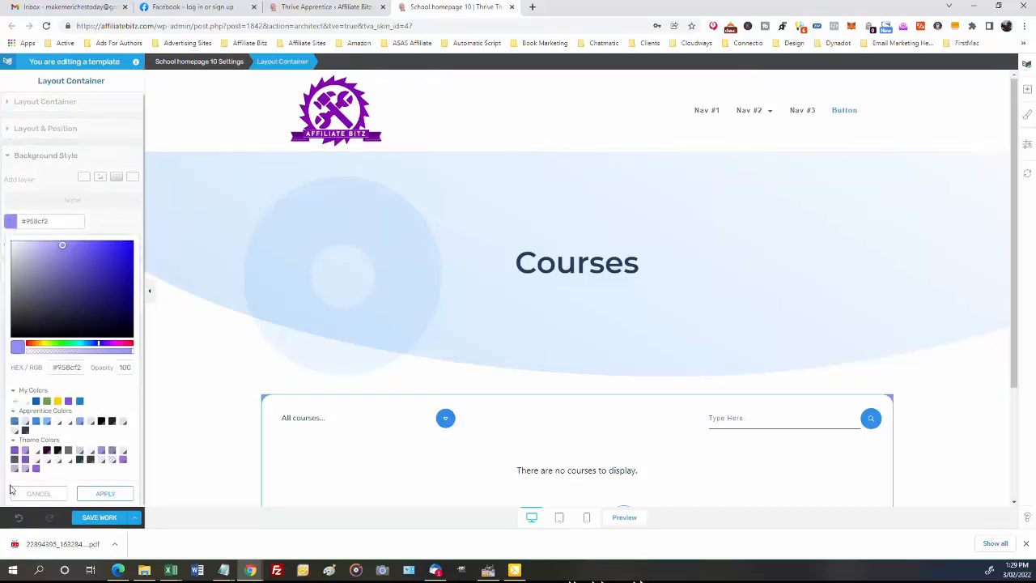
left_click(70, 467)
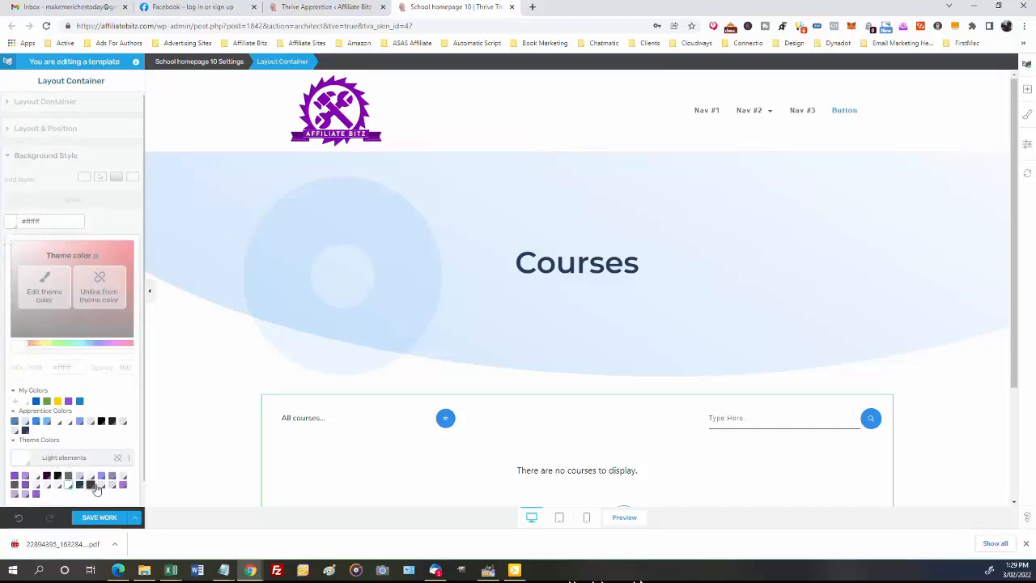
Step: Try Accent Tone and several Apprentice colours as the Content Area's background, ending with the Apprentice colour Accent Lowest Opacity (#4e9eef)
left_click(279, 451)
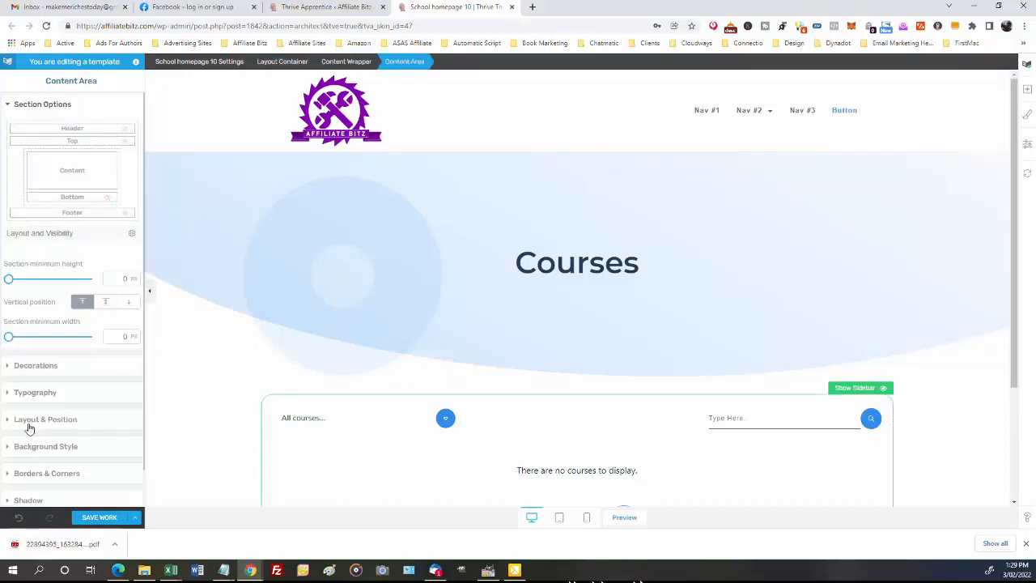
left_click(5, 448)
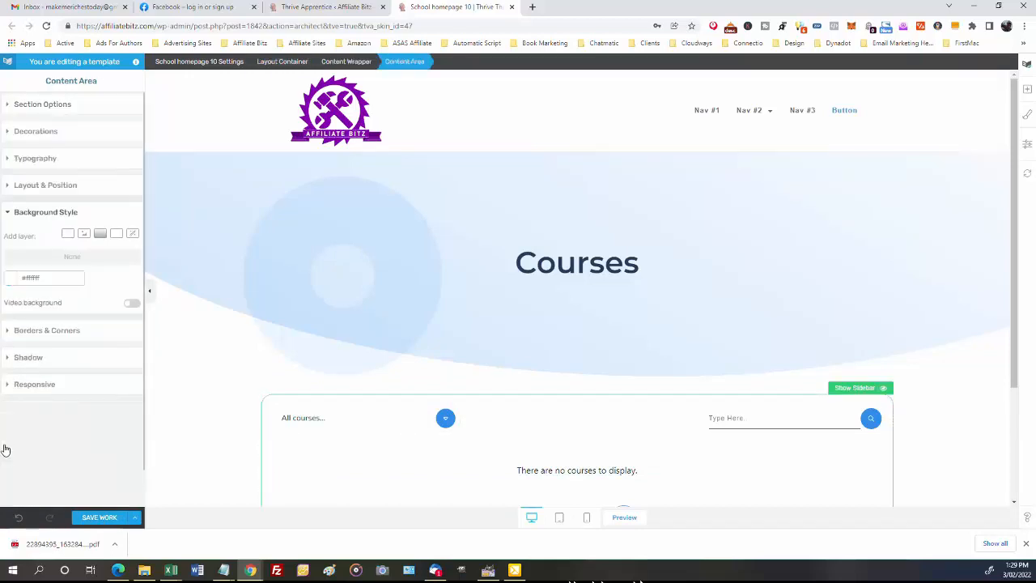
left_click(10, 279)
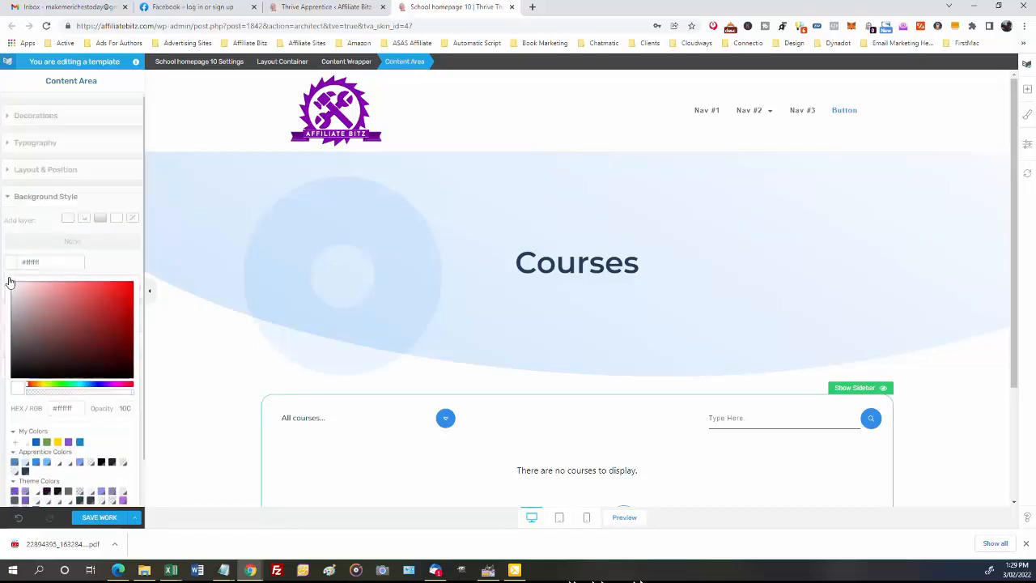
left_click(102, 452)
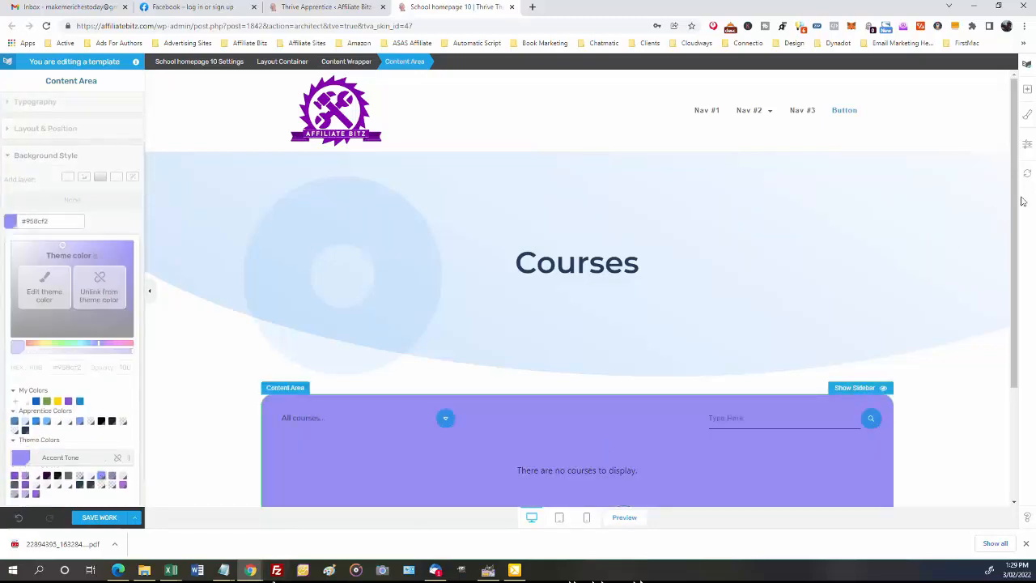
left_click_drag(1017, 188, 1023, 332)
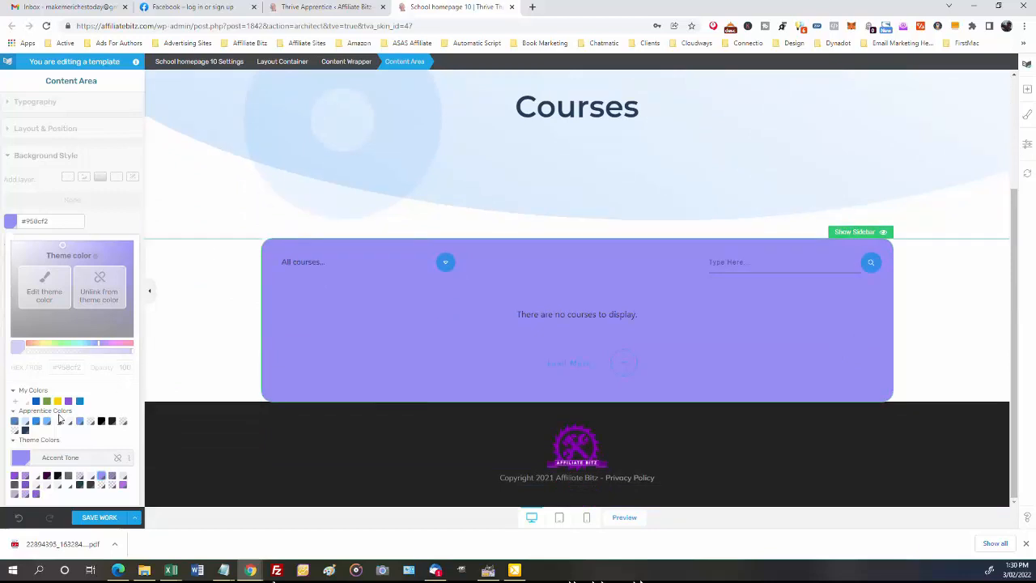
left_click(35, 421)
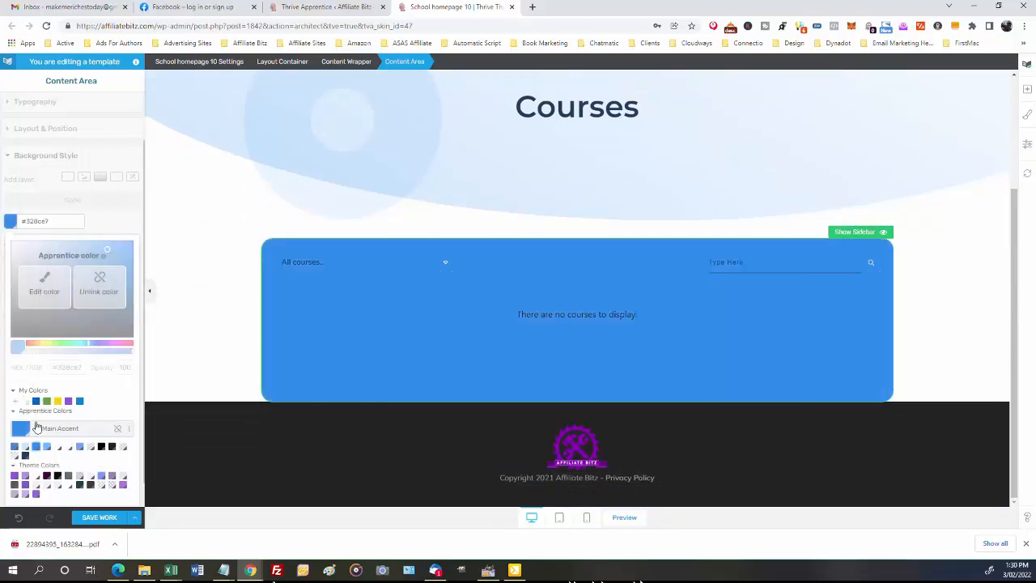
left_click(46, 446)
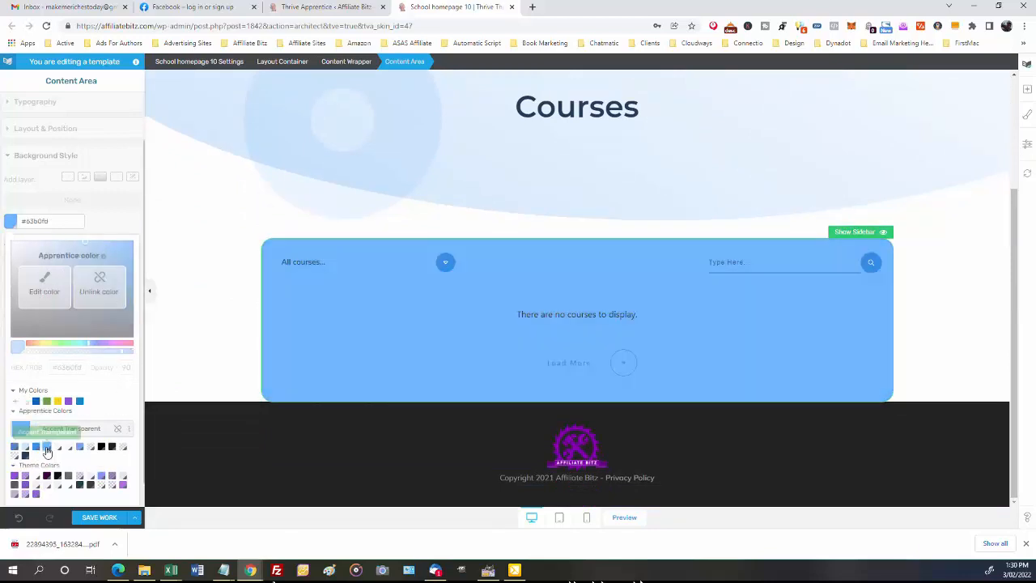
left_click(89, 448)
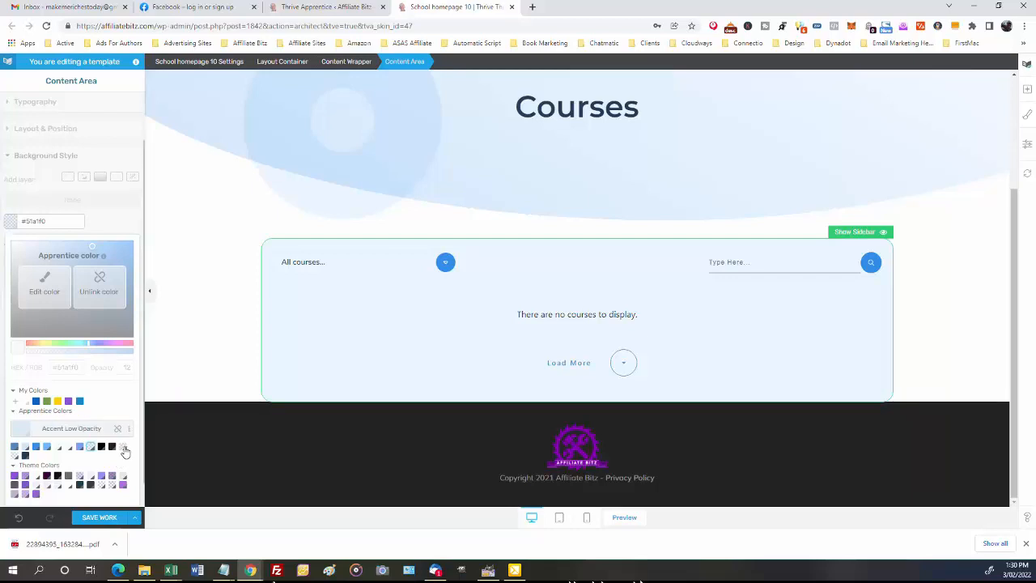
left_click(123, 448)
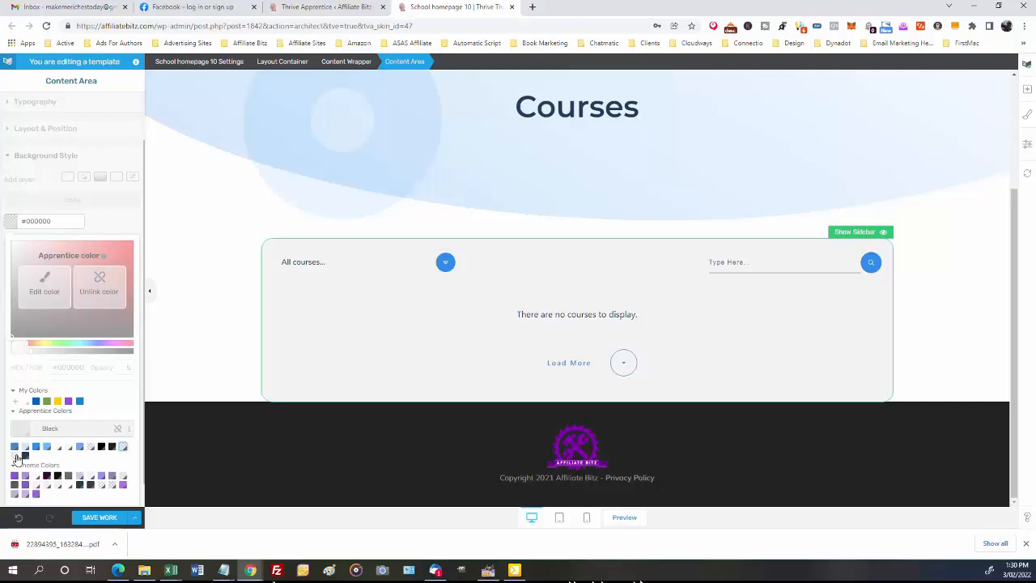
left_click(15, 456)
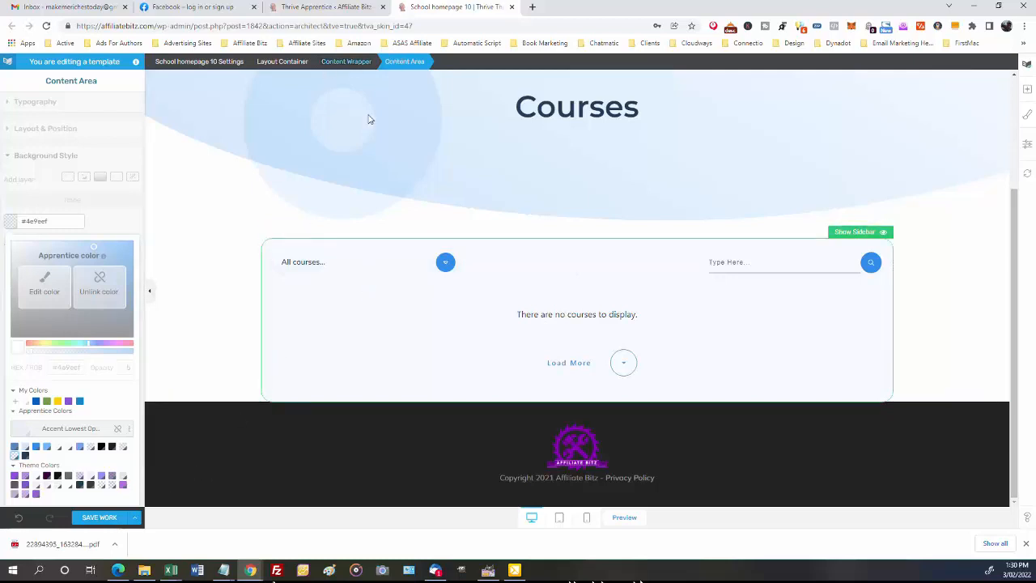
Step: Examine the "All courses..." dropdown field's main options and background style, along with its parent column
left_click(356, 260)
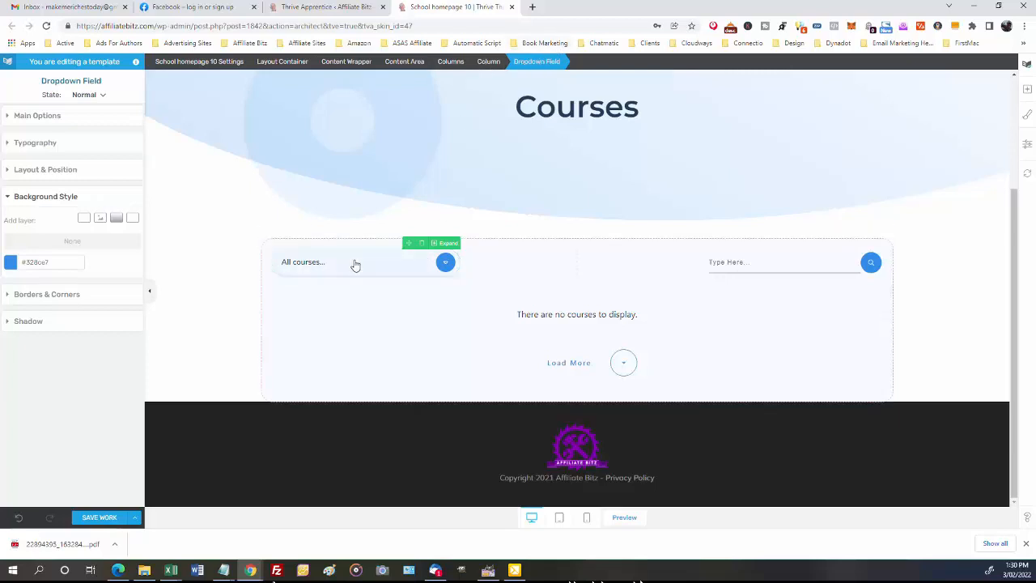
left_click(489, 63)
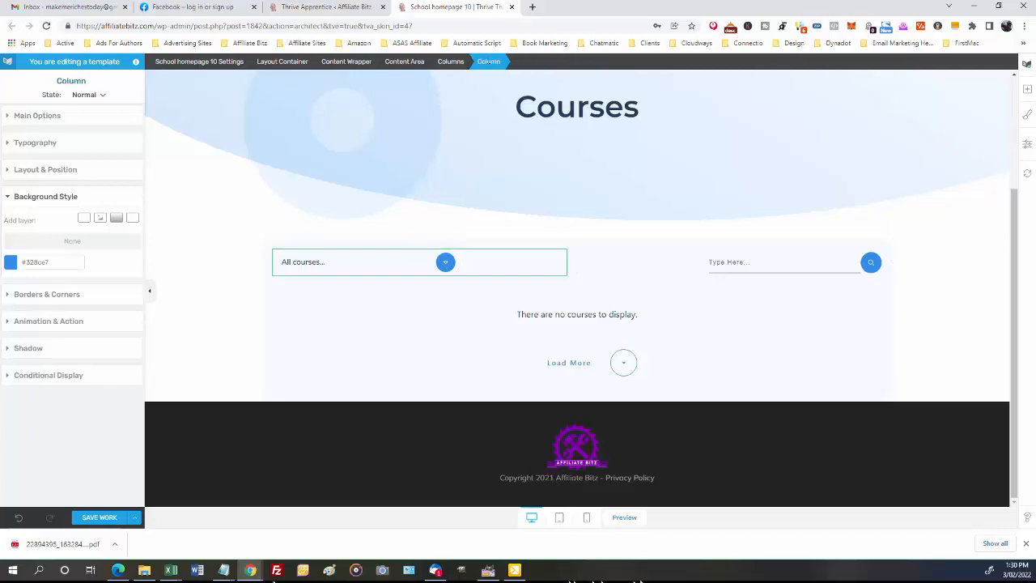
left_click(364, 261)
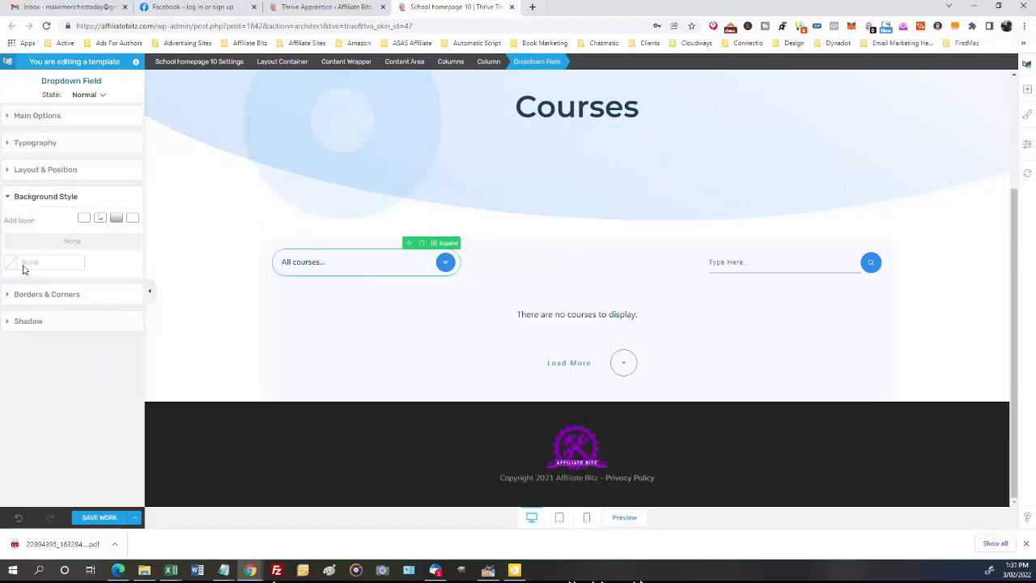
left_click(8, 118)
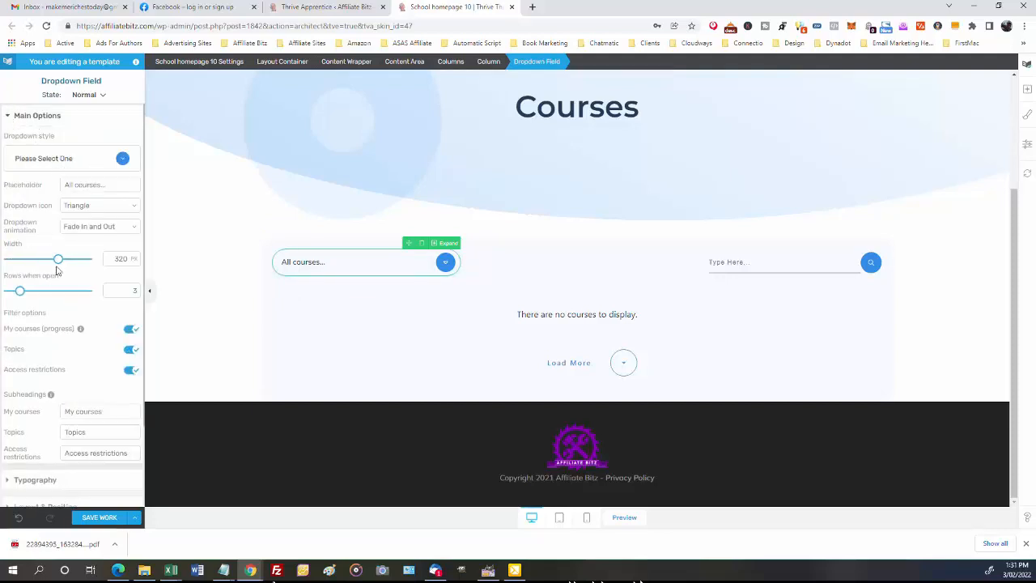
scroll(72, 294, "down", 2)
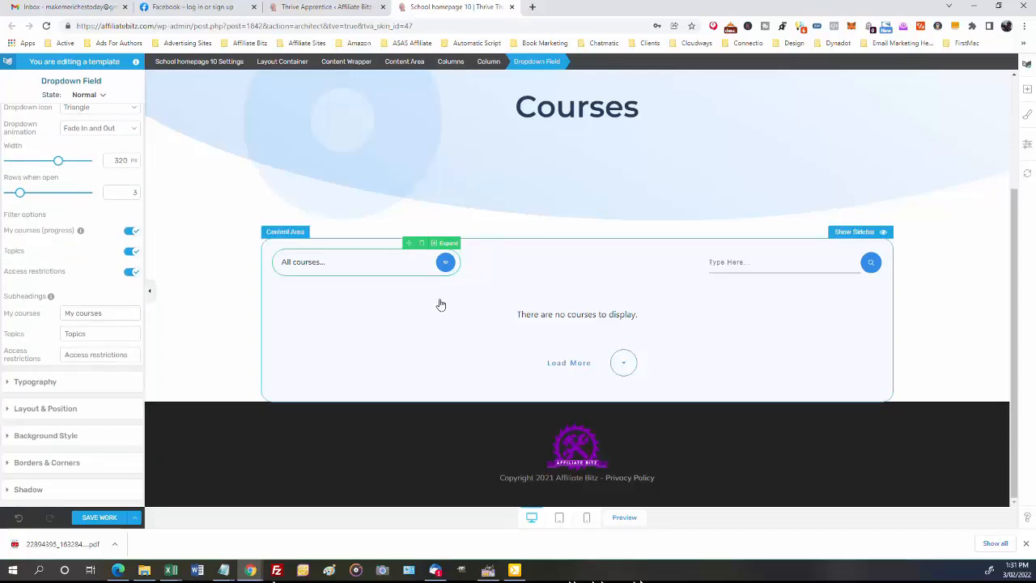
left_click(8, 439)
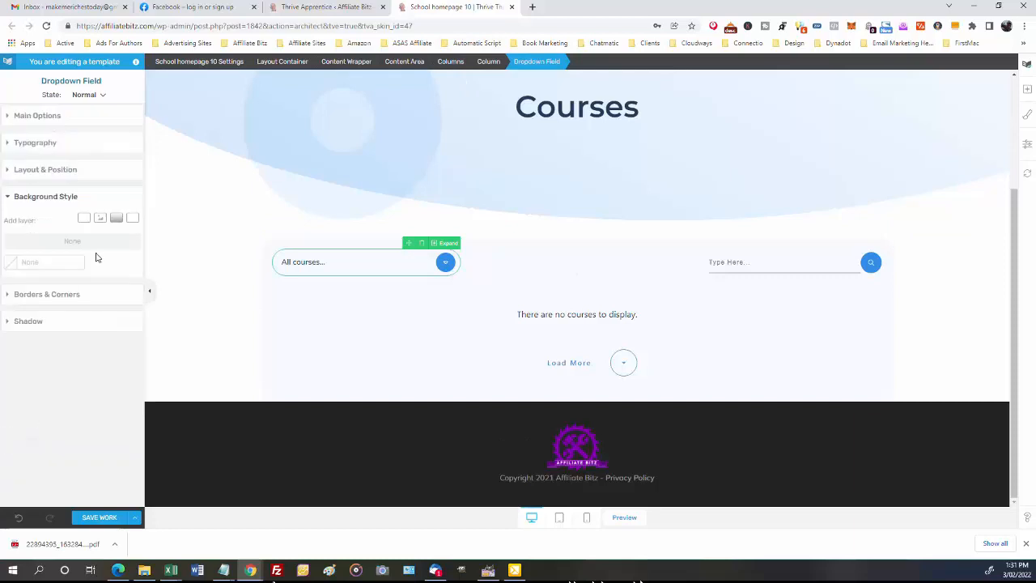
Step: Set the "All courses..." dropdown field's background to the Apprentice colour Light Accent (#cce4fa) and apply it
left_click(12, 263)
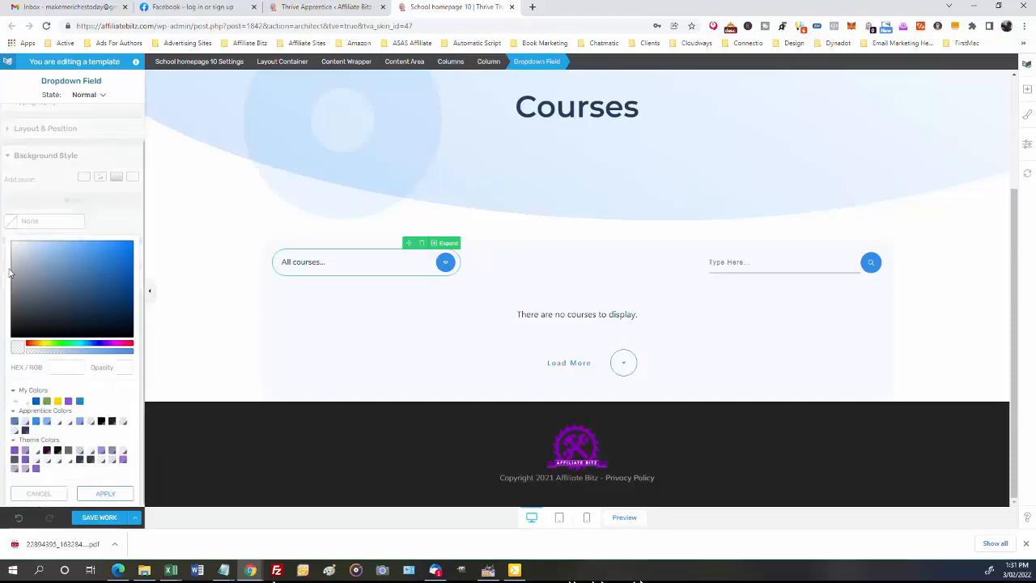
left_click(46, 421)
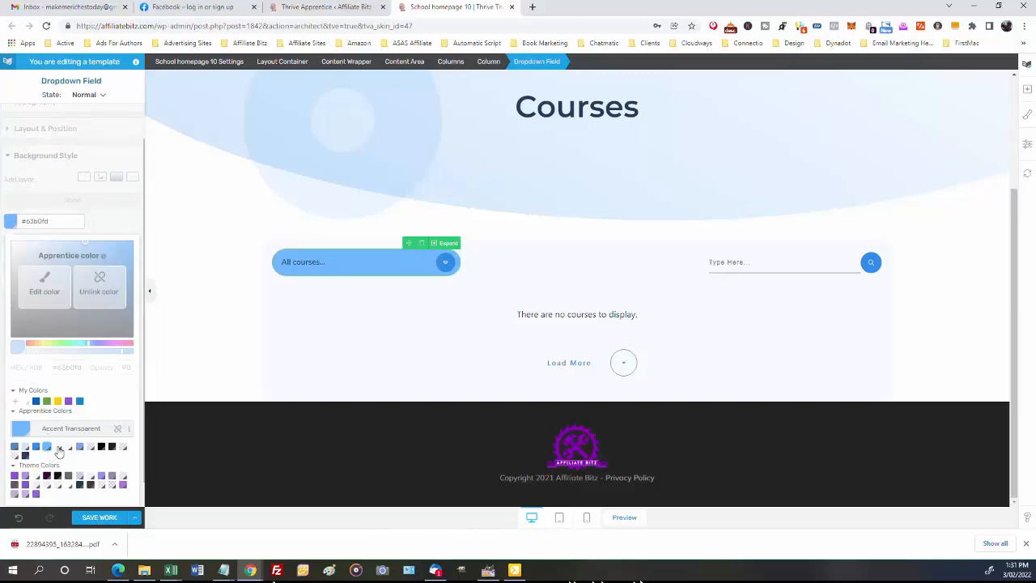
left_click(25, 448)
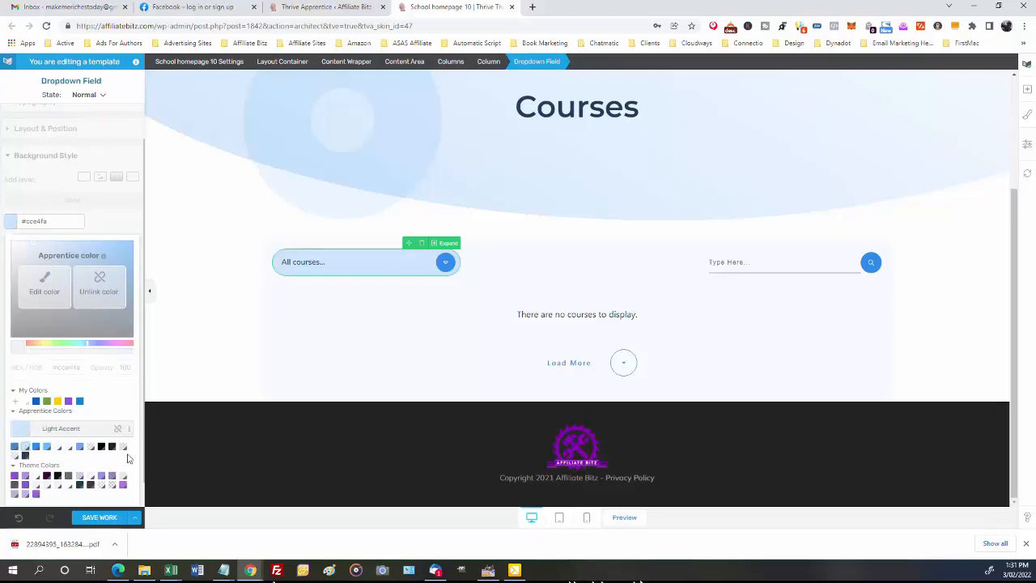
scroll(114, 307, "down", 1)
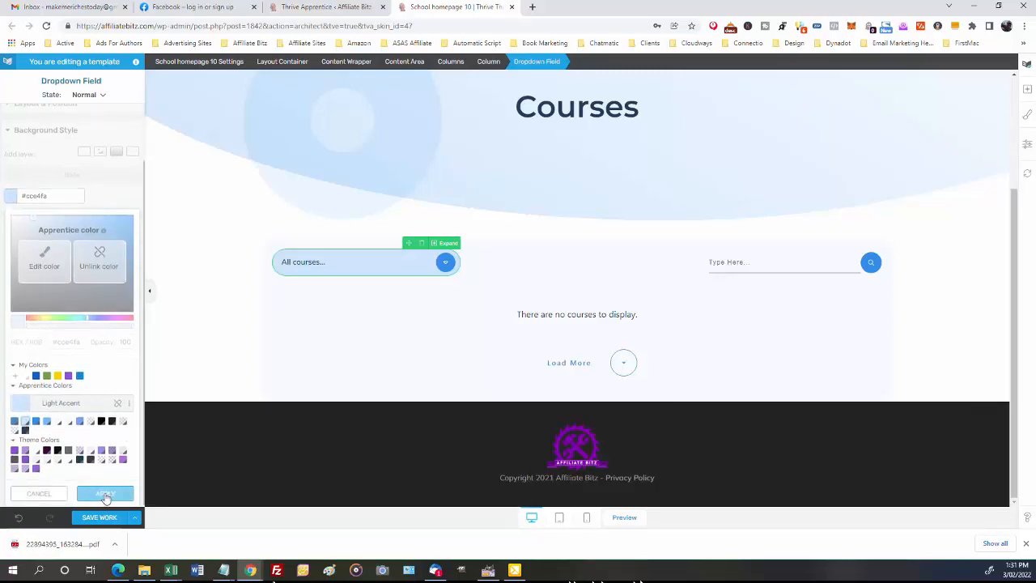
left_click(105, 495)
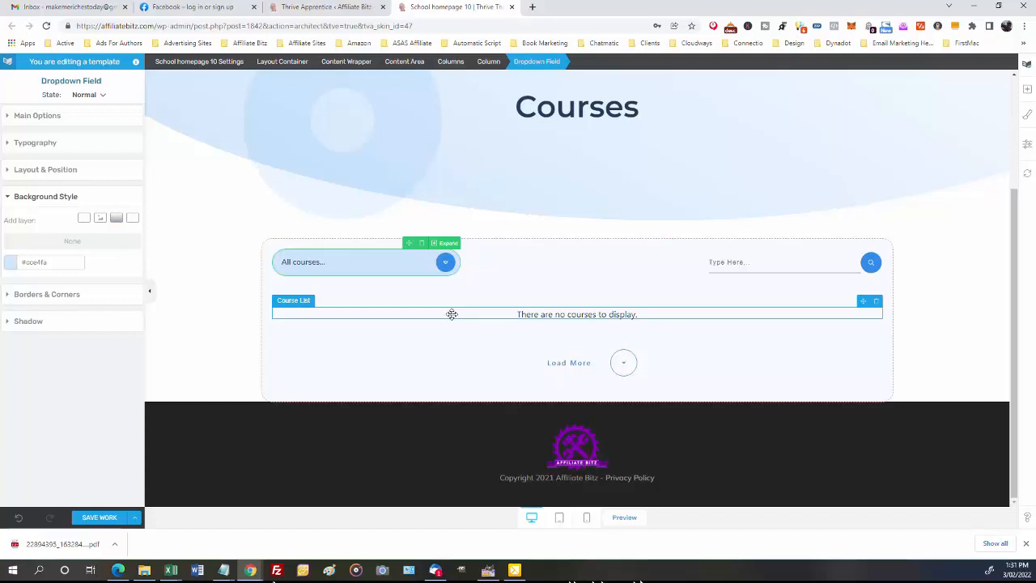
Step: Select the Course List and look through its available Course list templates without choosing a different one
left_click(314, 312)
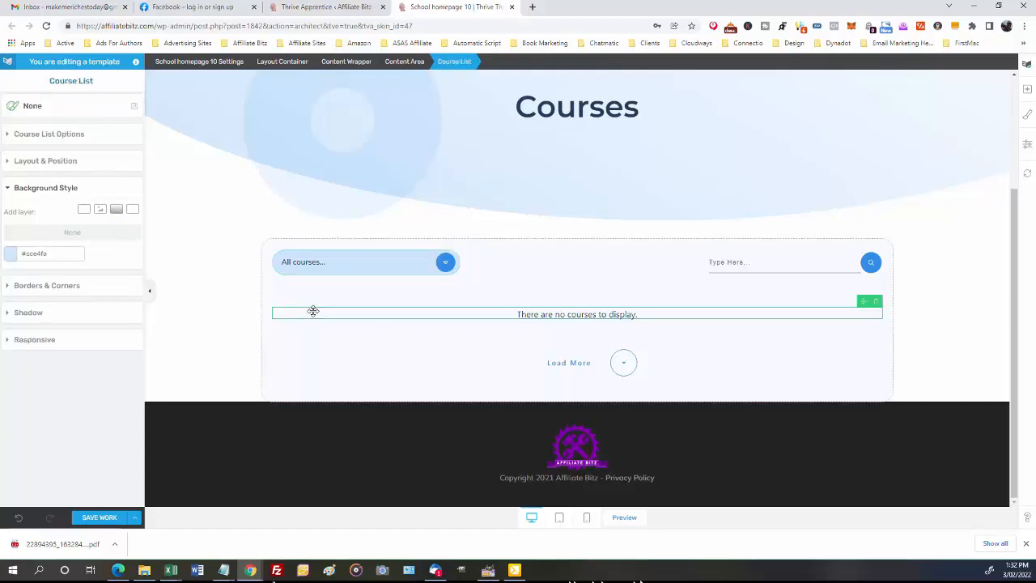
left_click(119, 107)
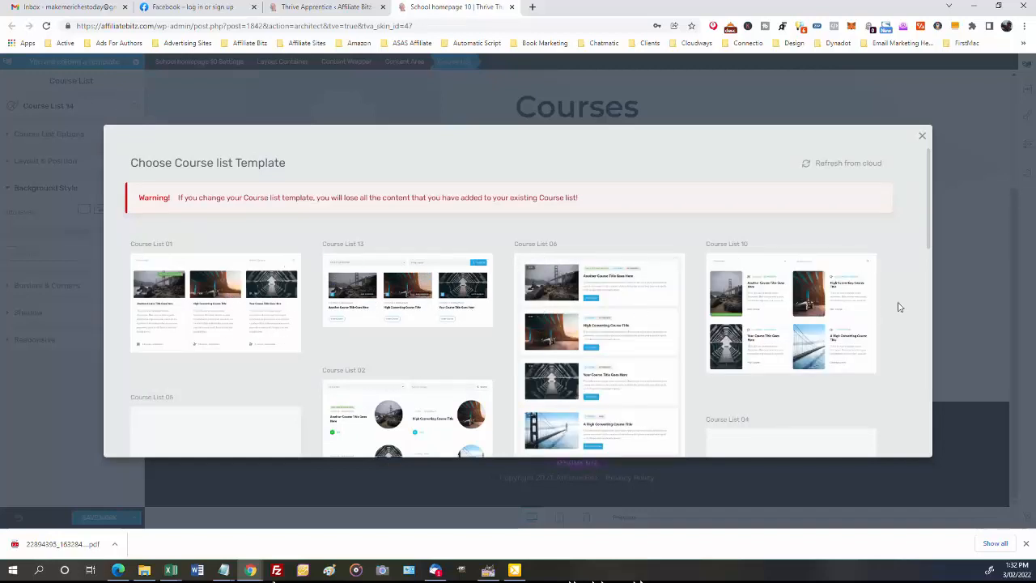
scroll(838, 238, "down", 2)
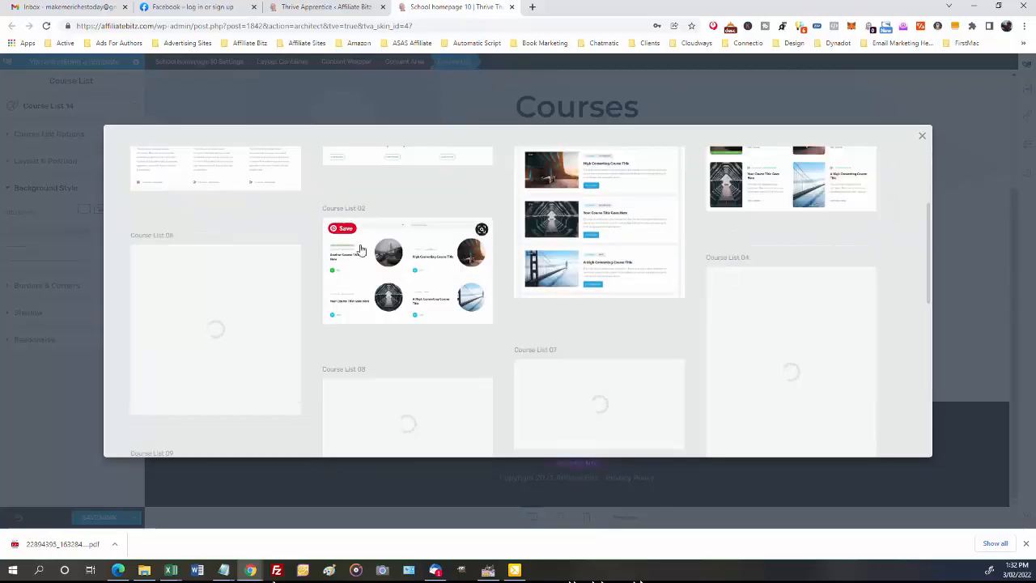
scroll(440, 266, "down", 1)
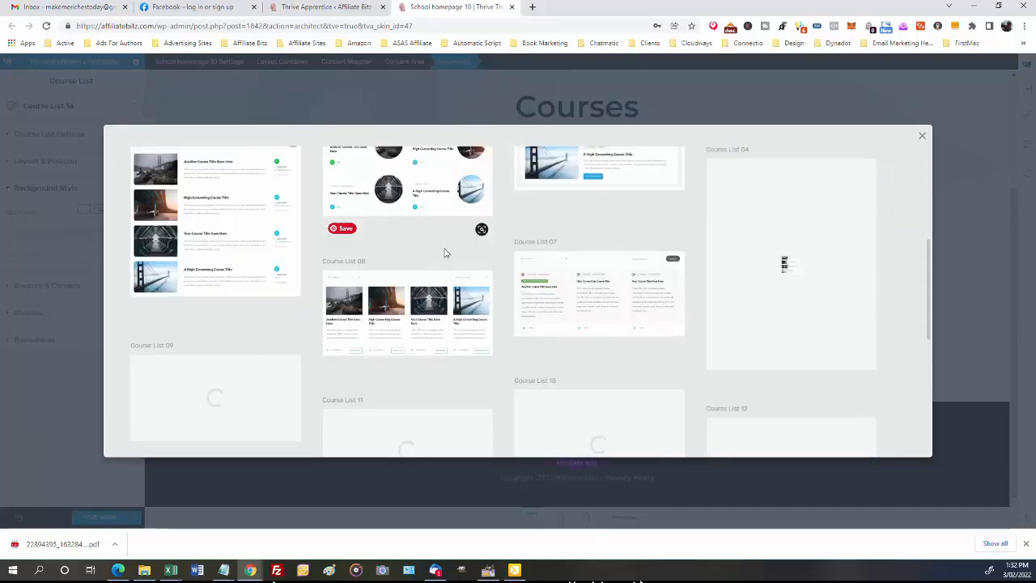
scroll(445, 253, "down", 2)
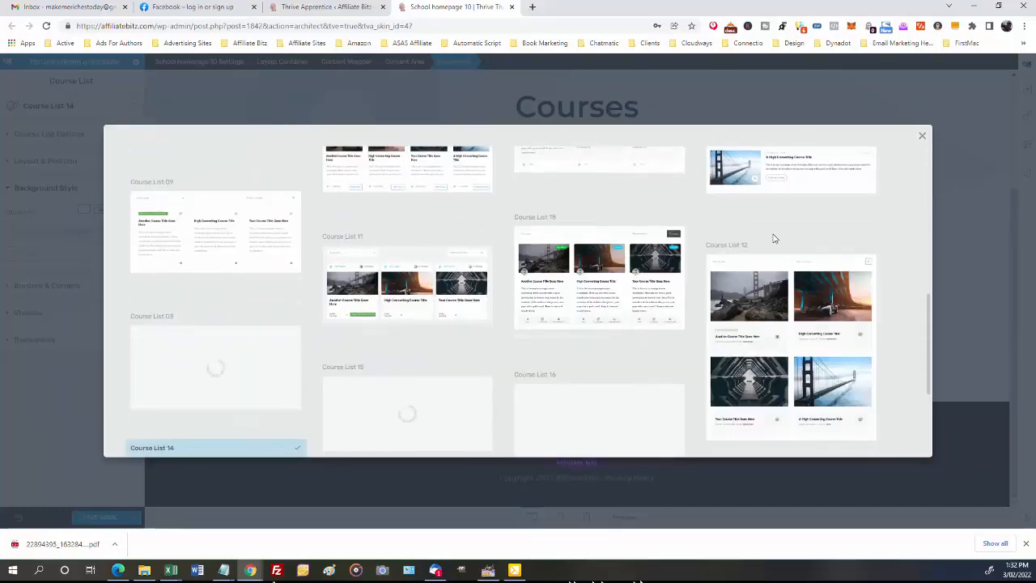
scroll(773, 238, "down", 2)
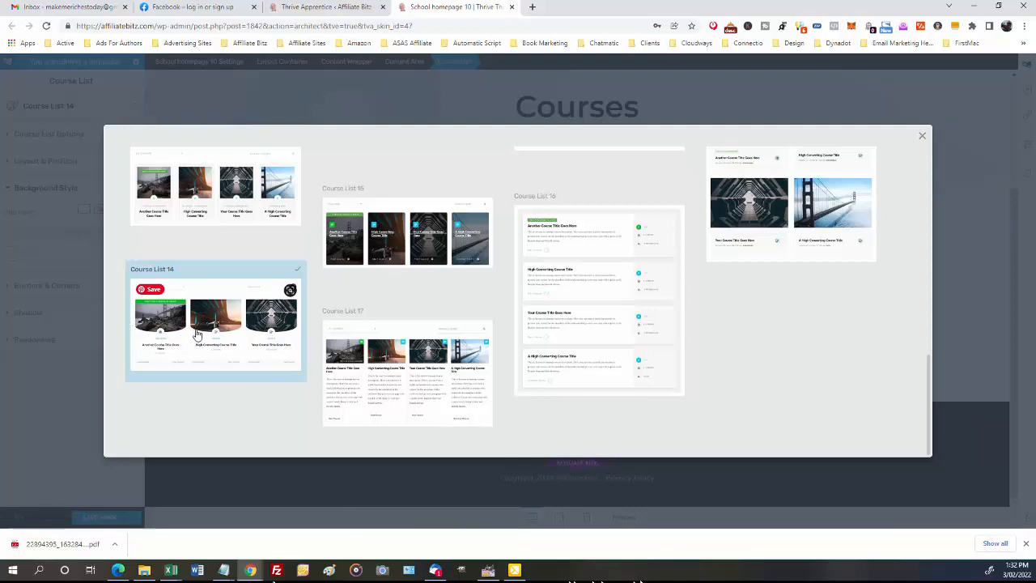
left_click(922, 139)
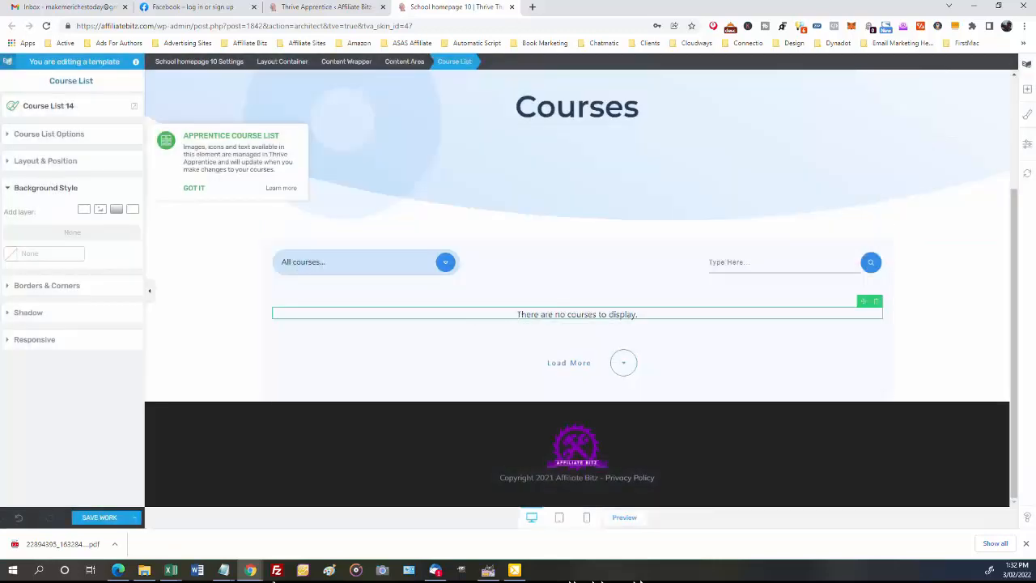
Step: Try 2 columns in the Course List options, then restore the column count to 3
left_click(6, 136)
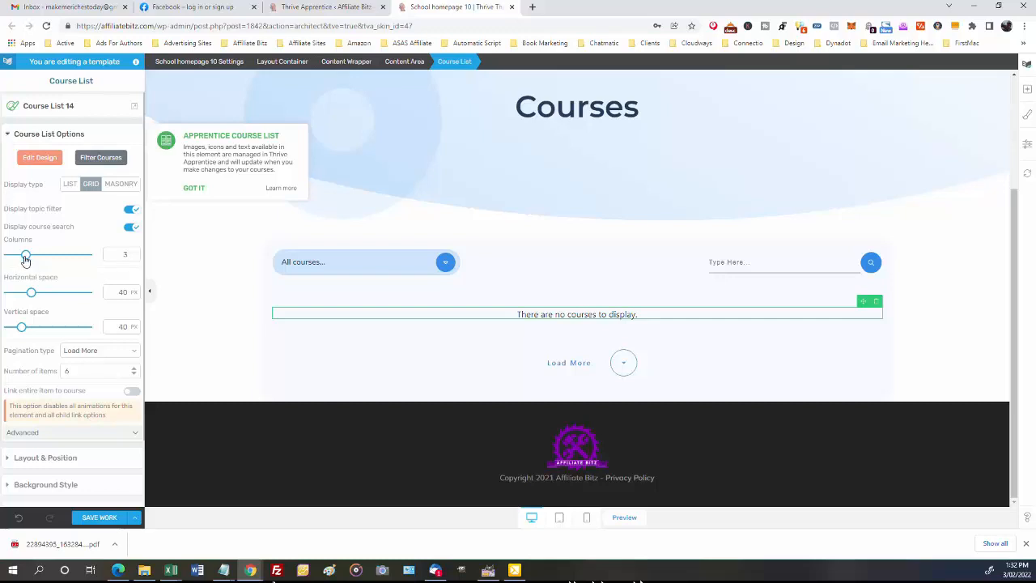
double_click(127, 254)
type("2")
left_click(125, 292)
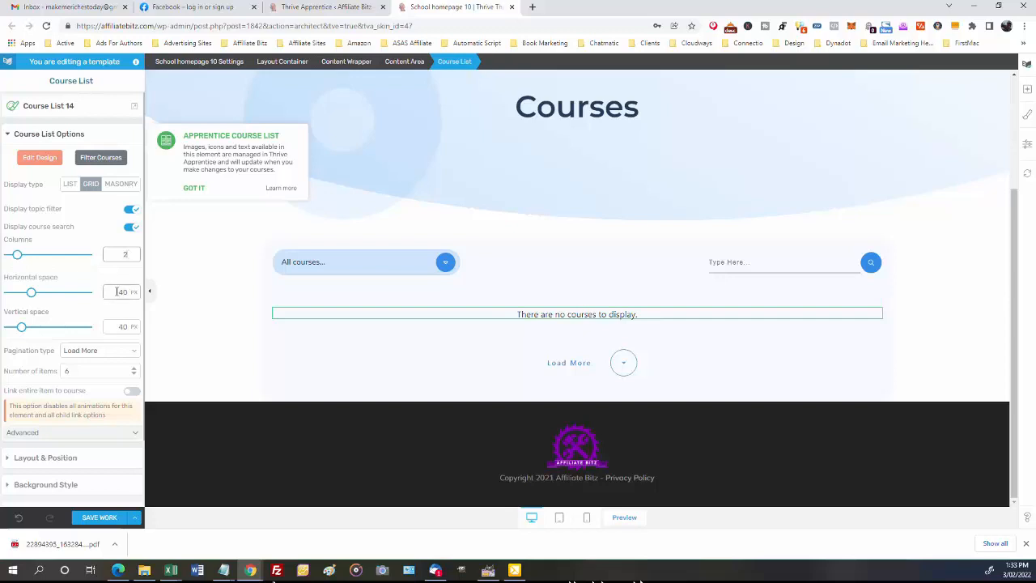
double_click(117, 292)
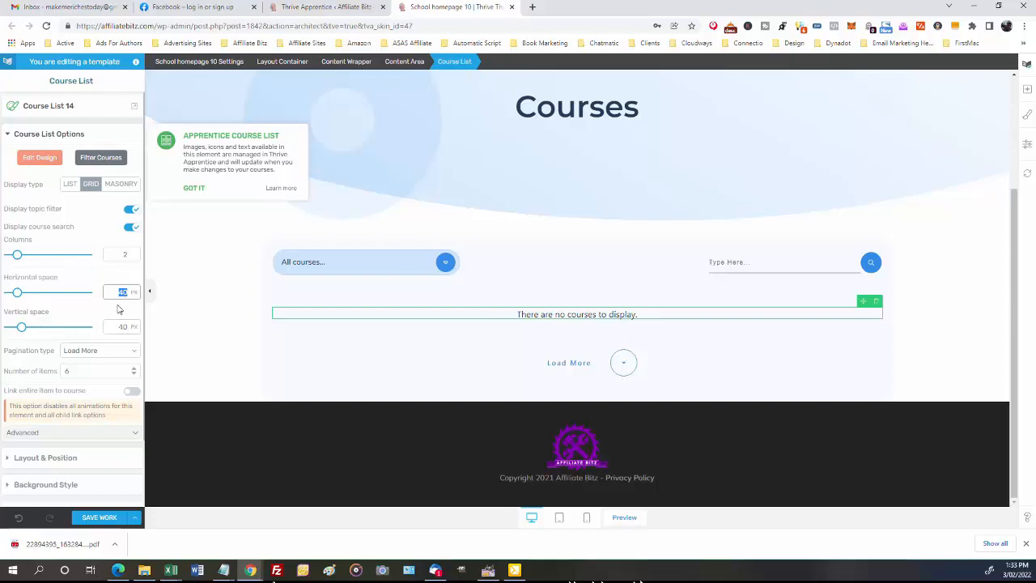
left_click(126, 255)
type("3")
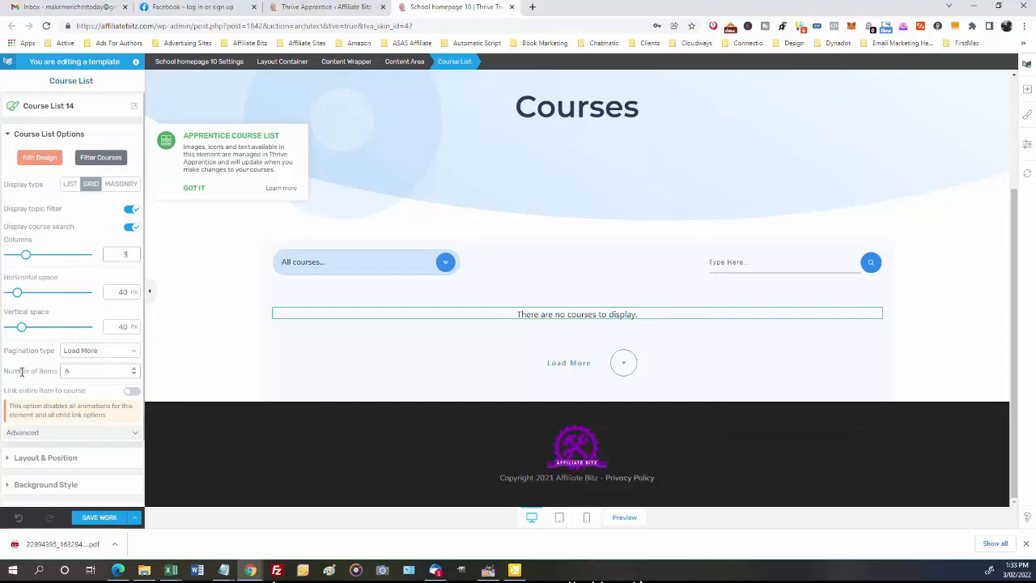
left_click(68, 371)
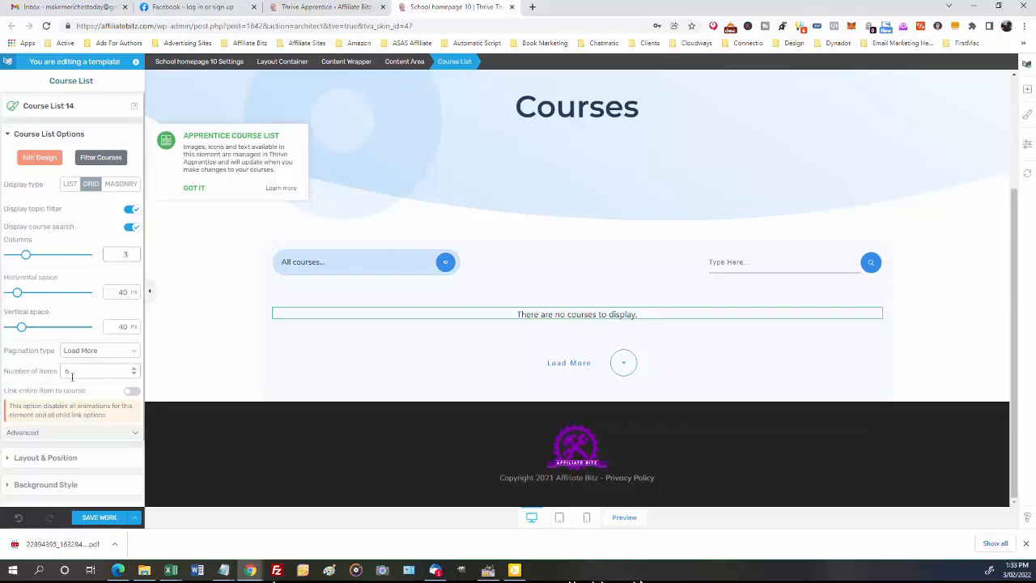
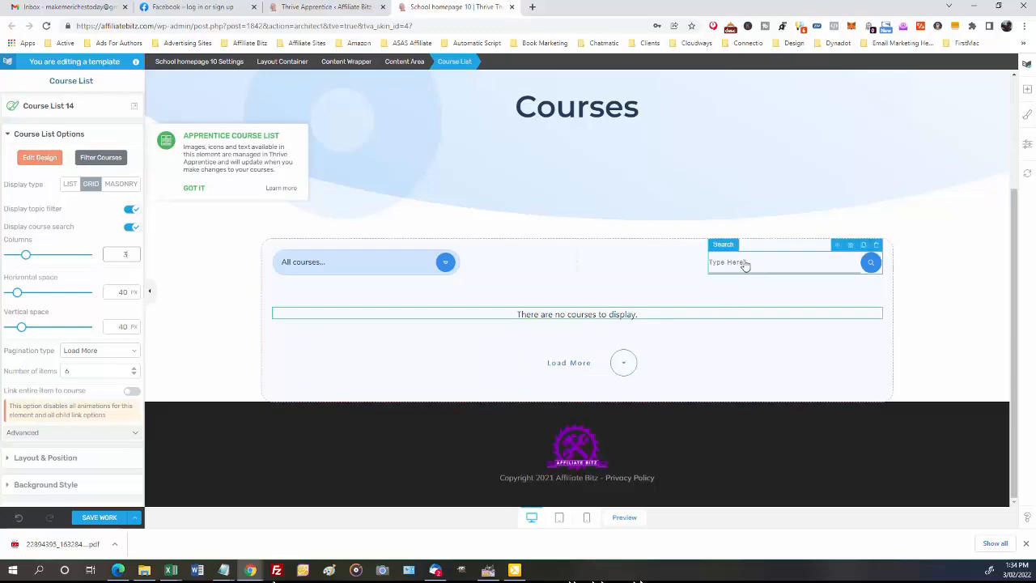
Step: Set the Course List's top margin to 50 px in its layout and position settings
scroll(63, 377, "down", 2)
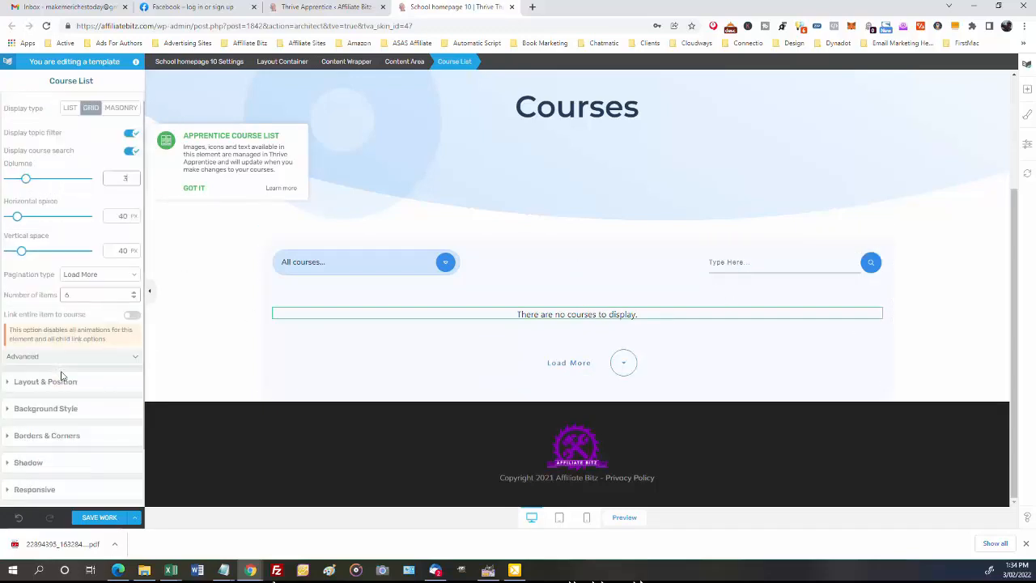
left_click(7, 385)
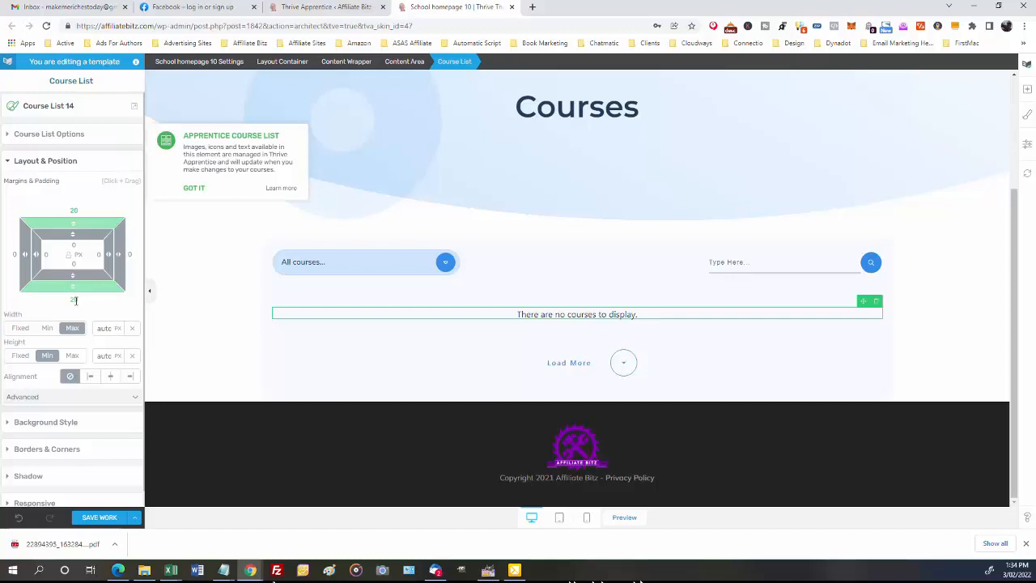
left_click(74, 211)
type("50")
key("Tab")
scroll(77, 336, "down", 1)
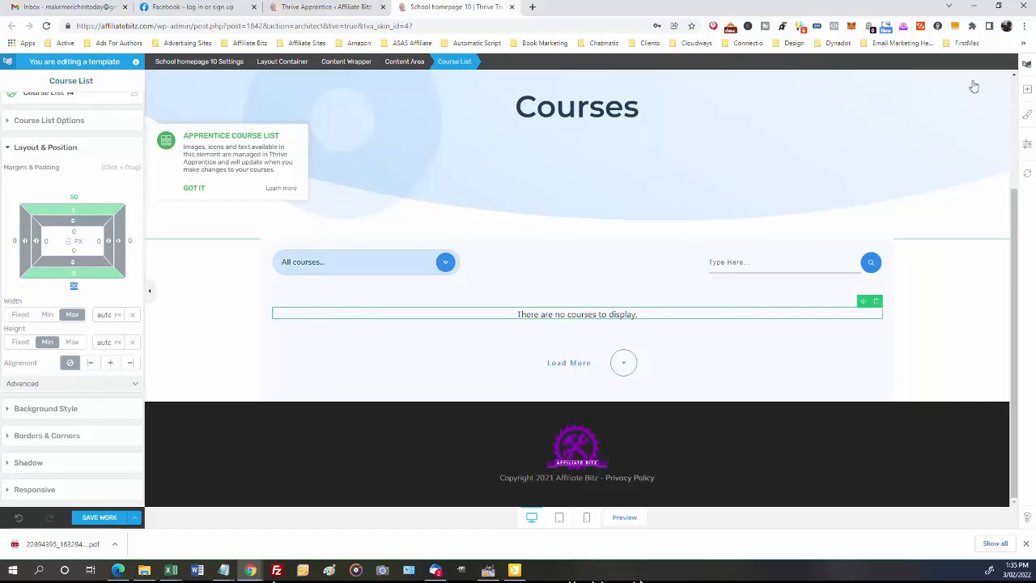
Step: Examine the Style Editor's template colours and browse the full list of elements available for adding to the page
left_click(1030, 118)
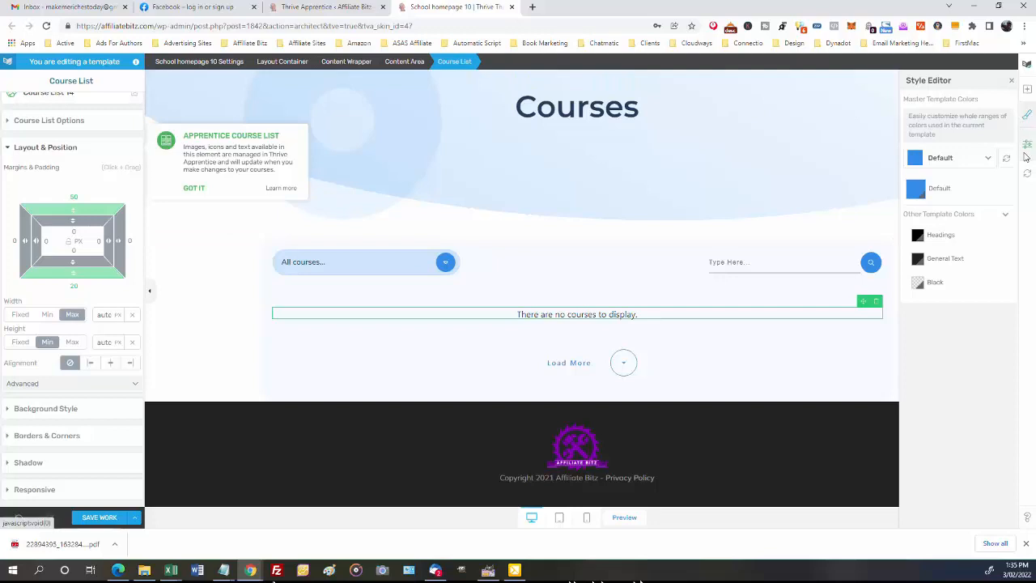
left_click(1027, 91)
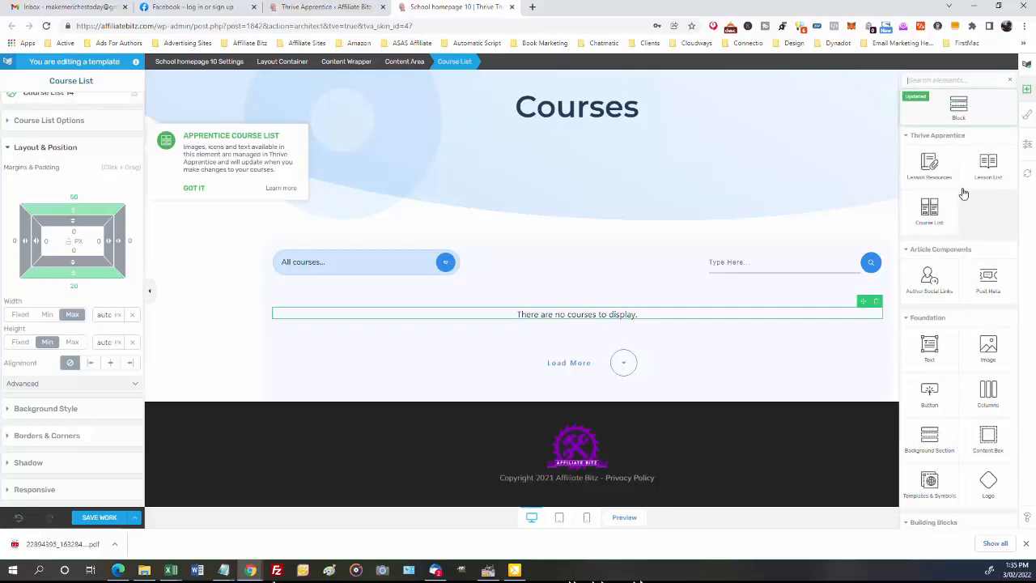
scroll(964, 193, "down", 10)
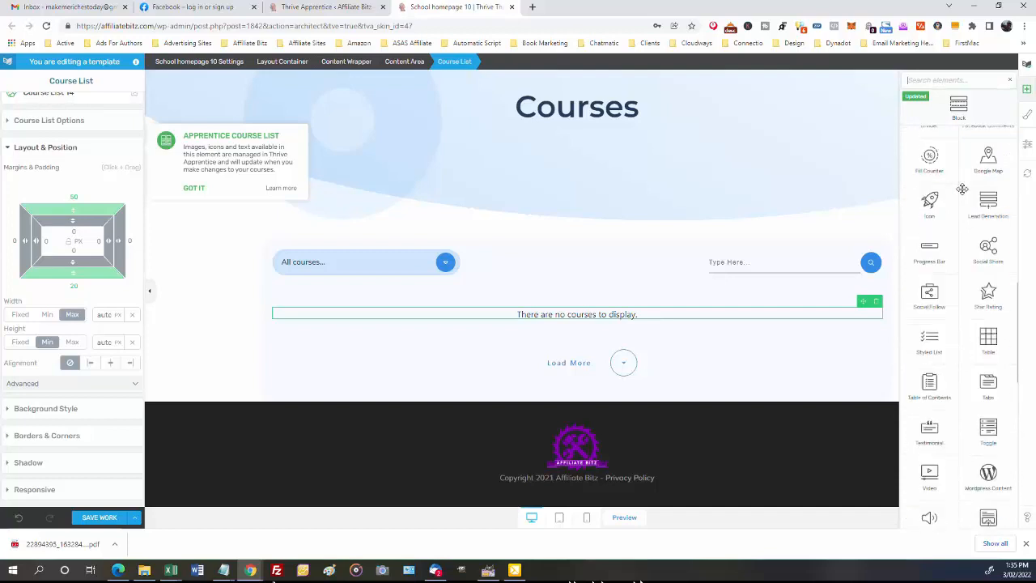
scroll(962, 189, "down", 10)
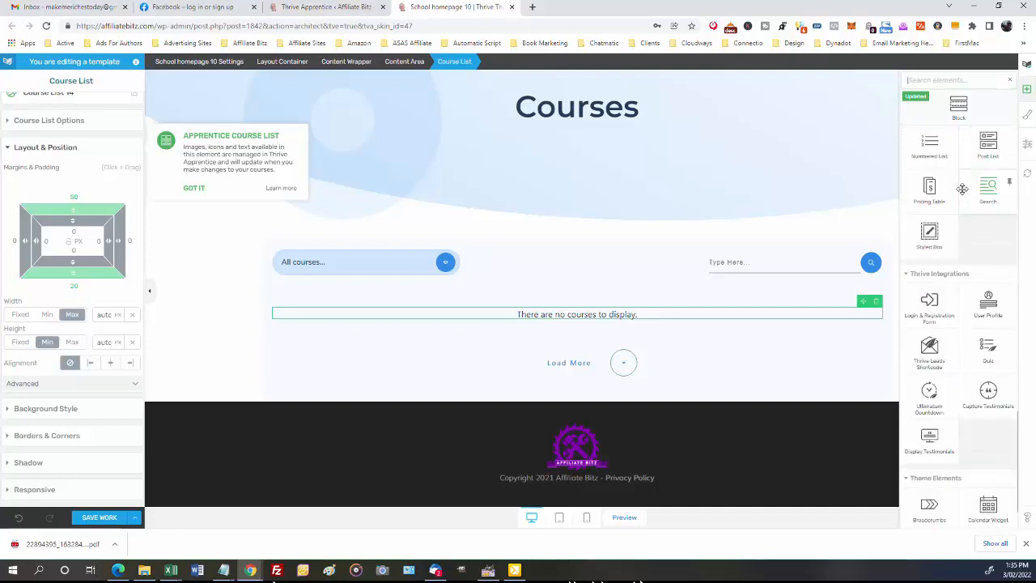
scroll(961, 188, "down", 1)
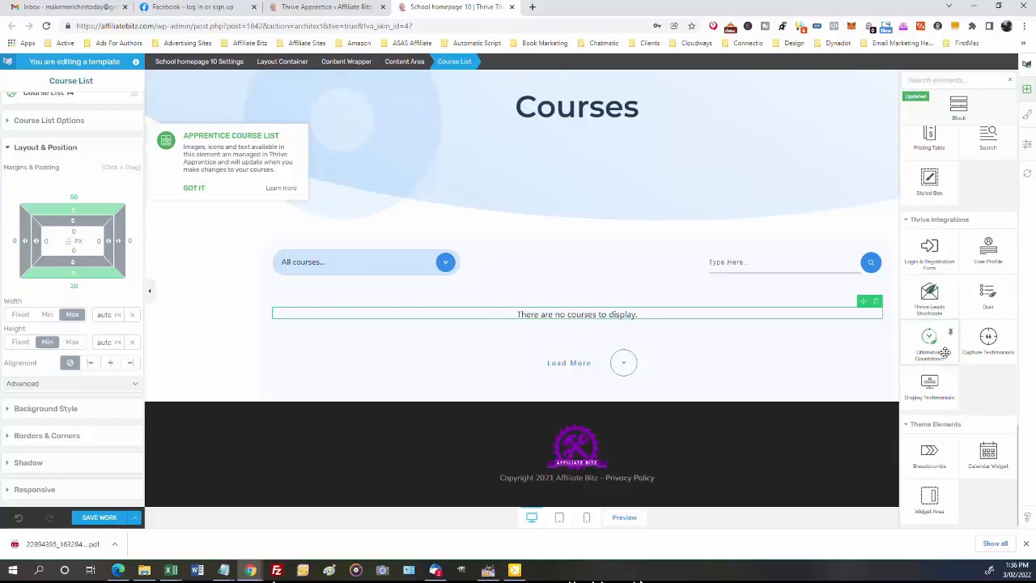
scroll(955, 259, "up", 4)
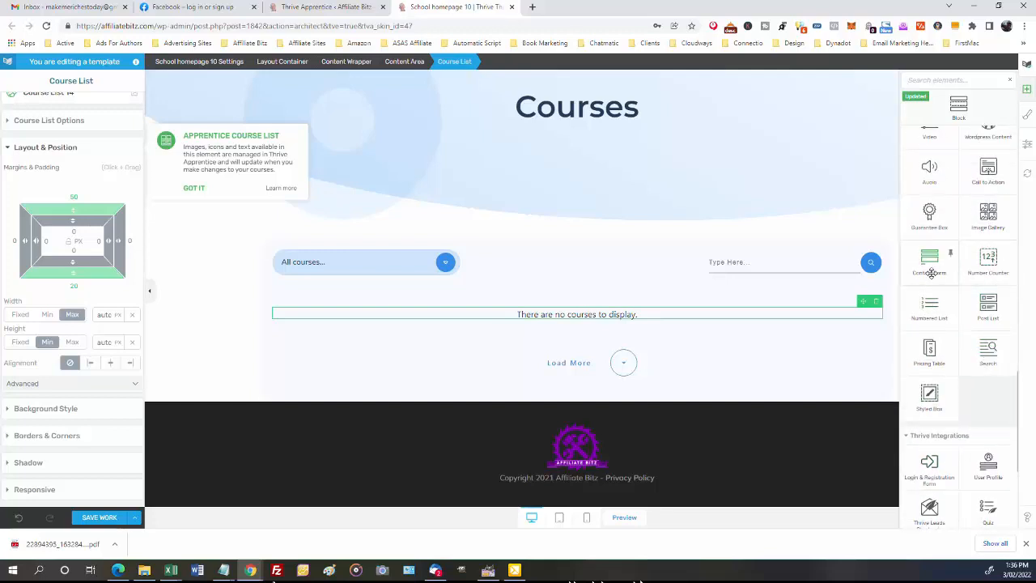
scroll(937, 254, "up", 2)
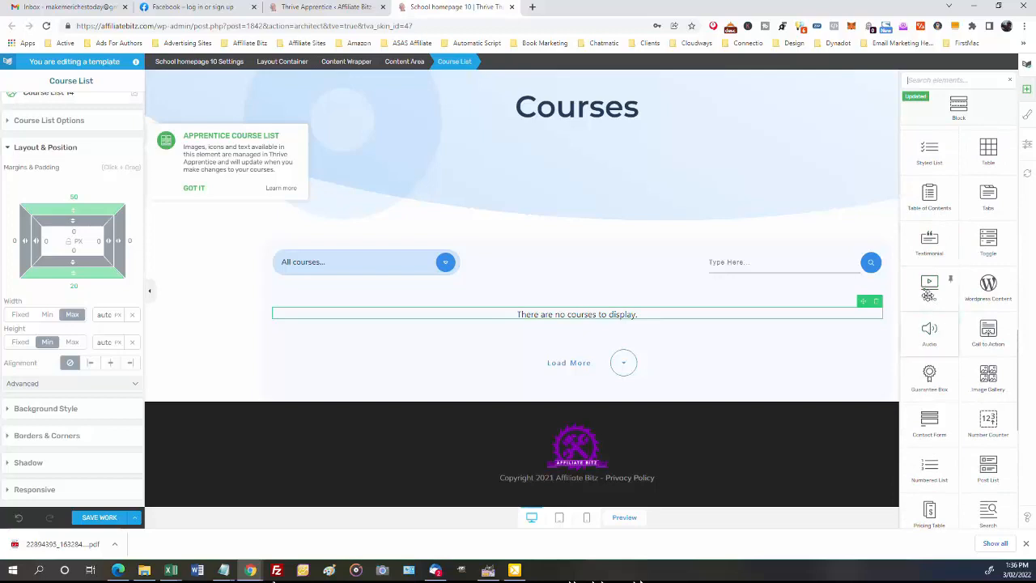
scroll(934, 285, "up", 1)
scroll(933, 285, "up", 2)
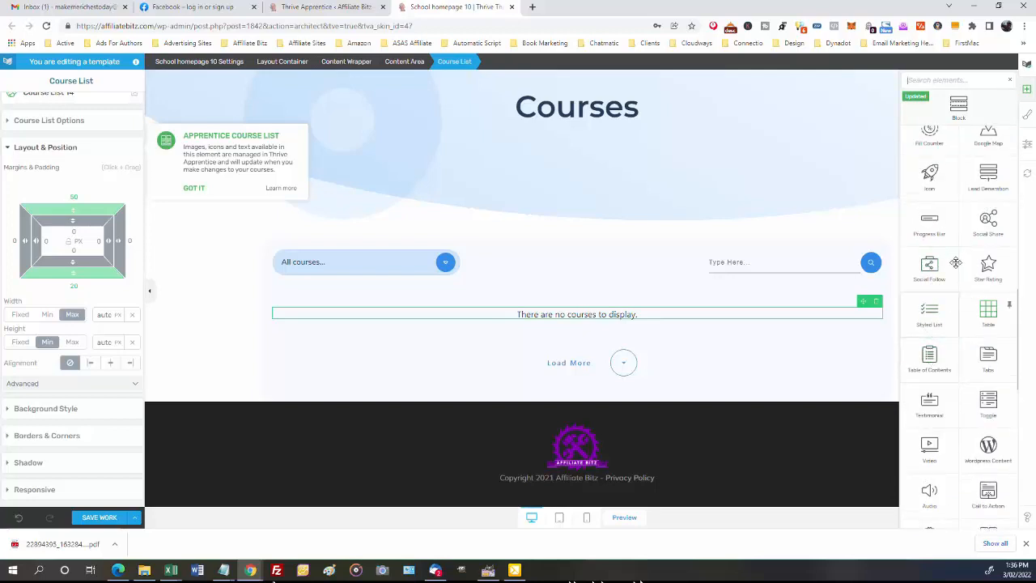
scroll(956, 262, "up", 2)
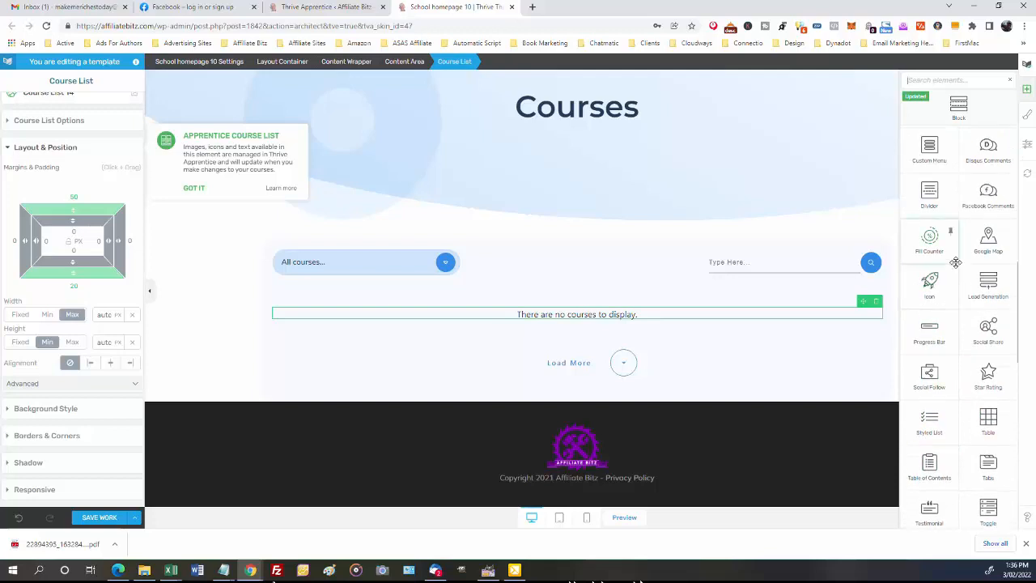
scroll(956, 263, "up", 2)
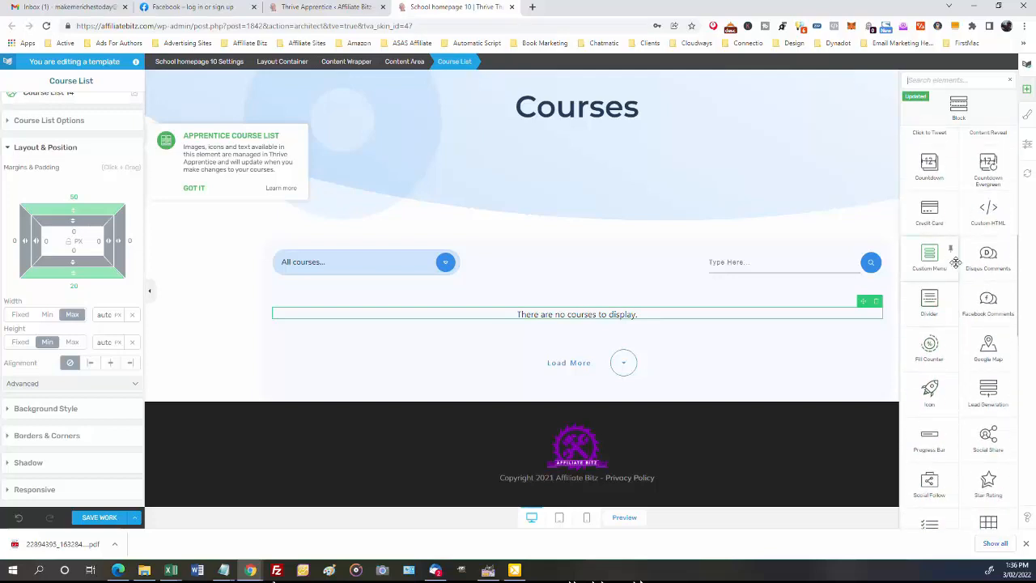
scroll(956, 263, "up", 3)
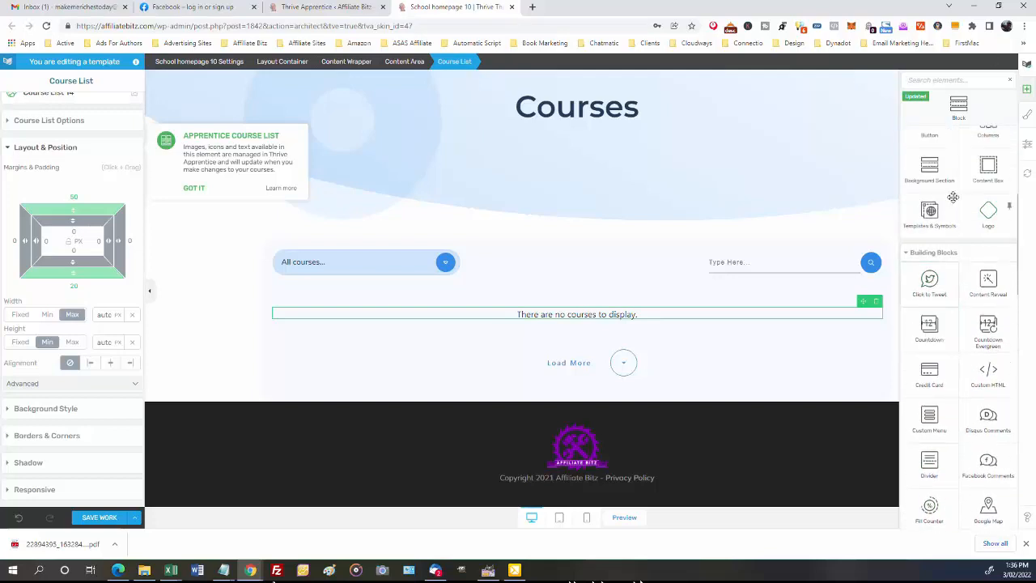
scroll(954, 197, "up", 5)
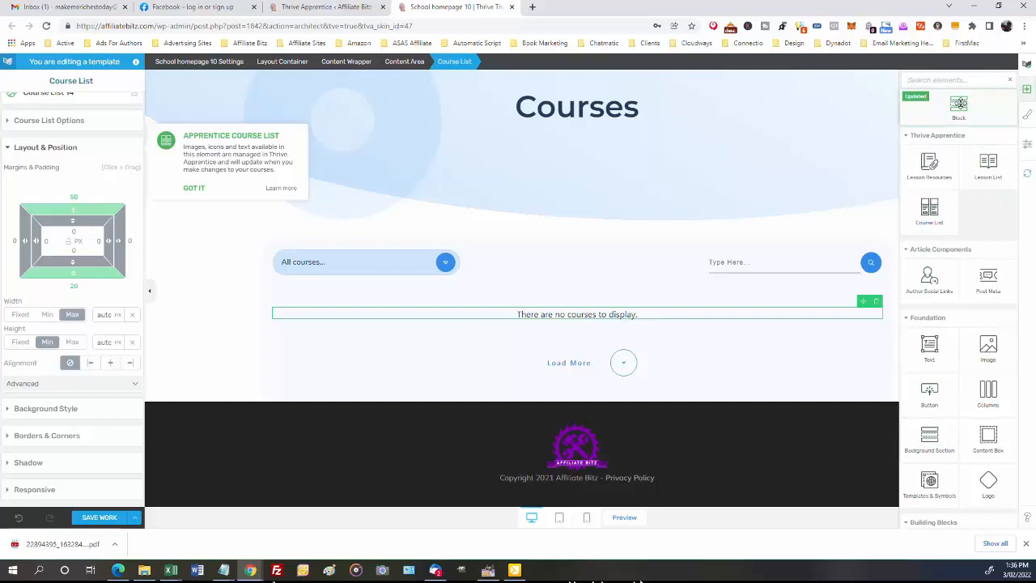
Step: Add a Call to Action content block with the "New Webinar Coming - Limited Spots Available" design beneath the Course List
left_click_drag(959, 103, 576, 357)
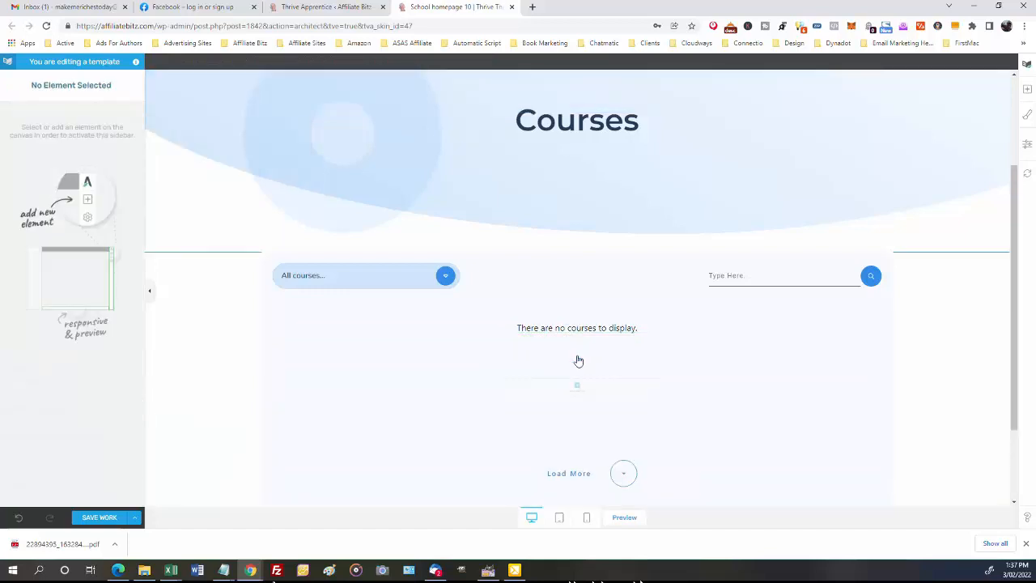
left_click(578, 362)
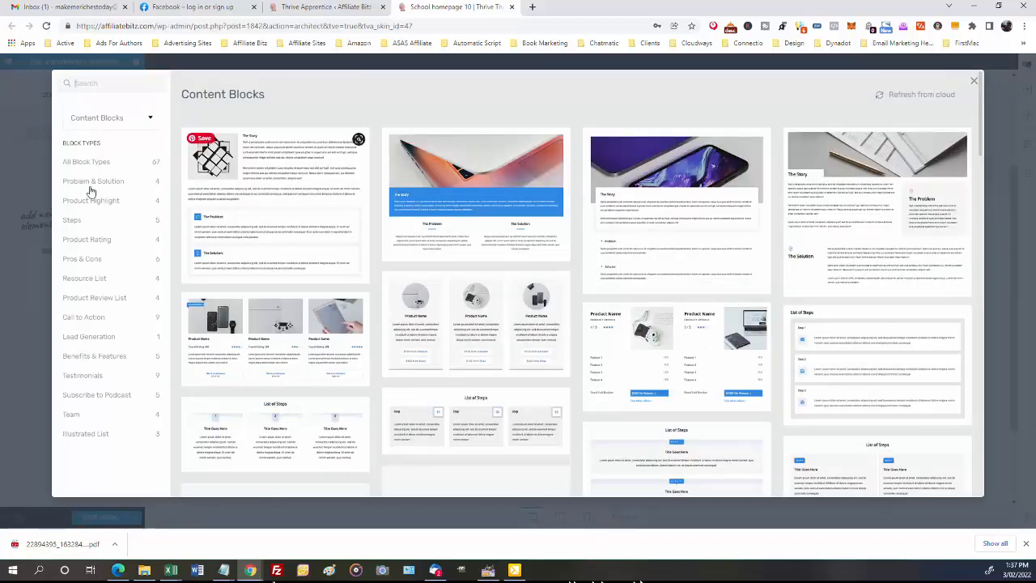
left_click(81, 319)
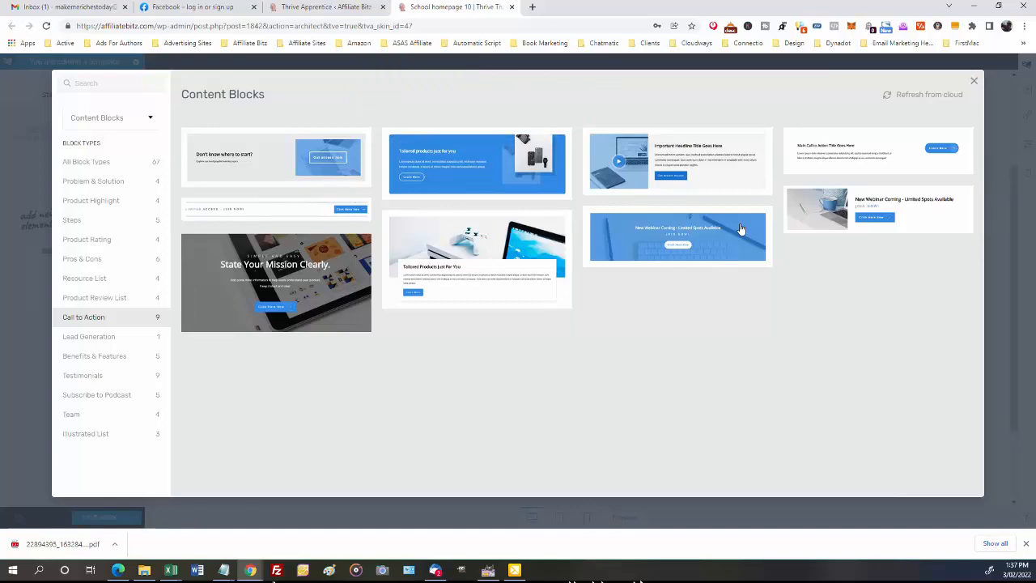
left_click(693, 233)
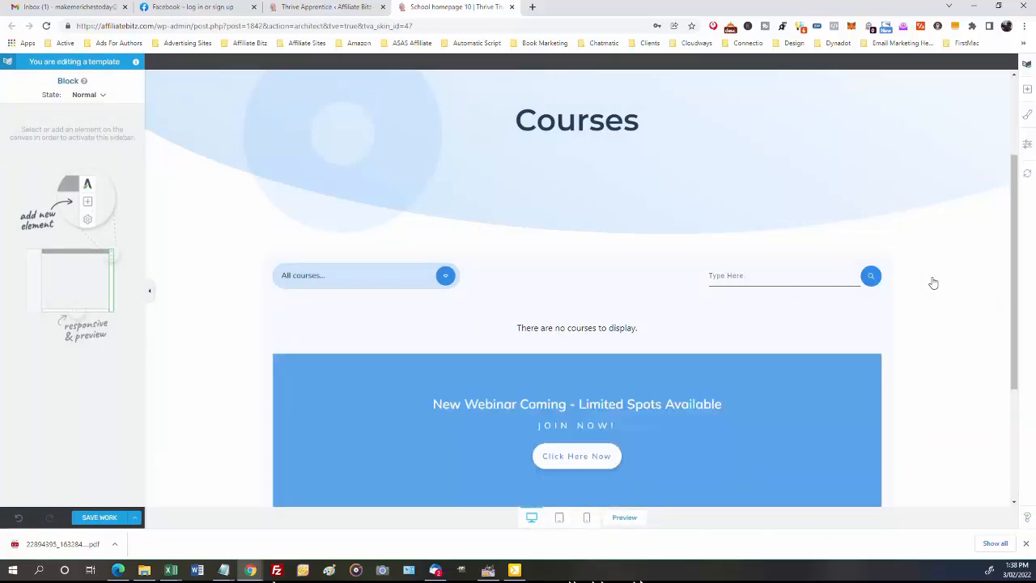
scroll(933, 282, "down", 3)
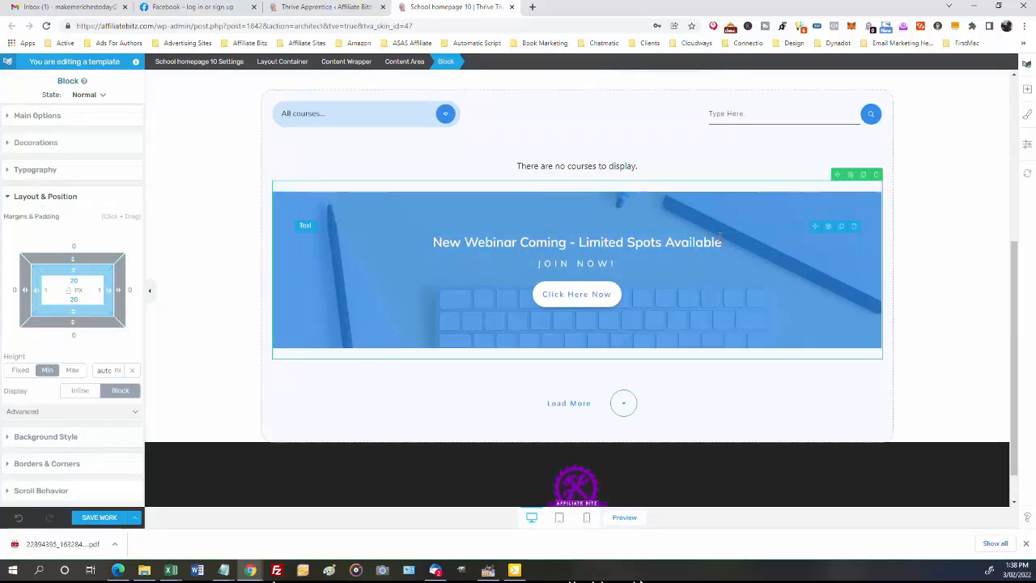
Step: Select the webinar block's Click Here Now button and inspect its main options, including the target URL
left_click(548, 289)
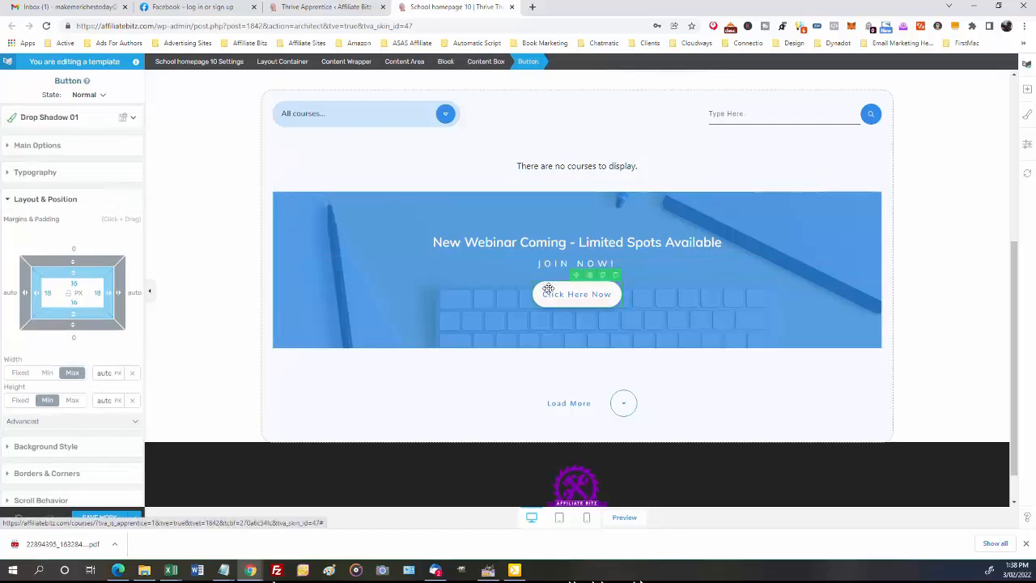
left_click(8, 146)
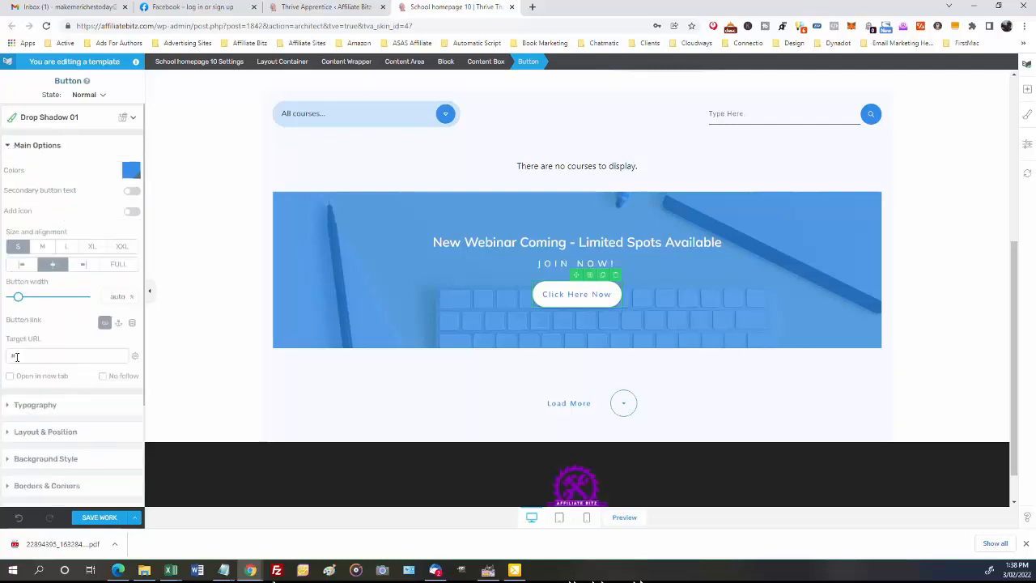
left_click(12, 355)
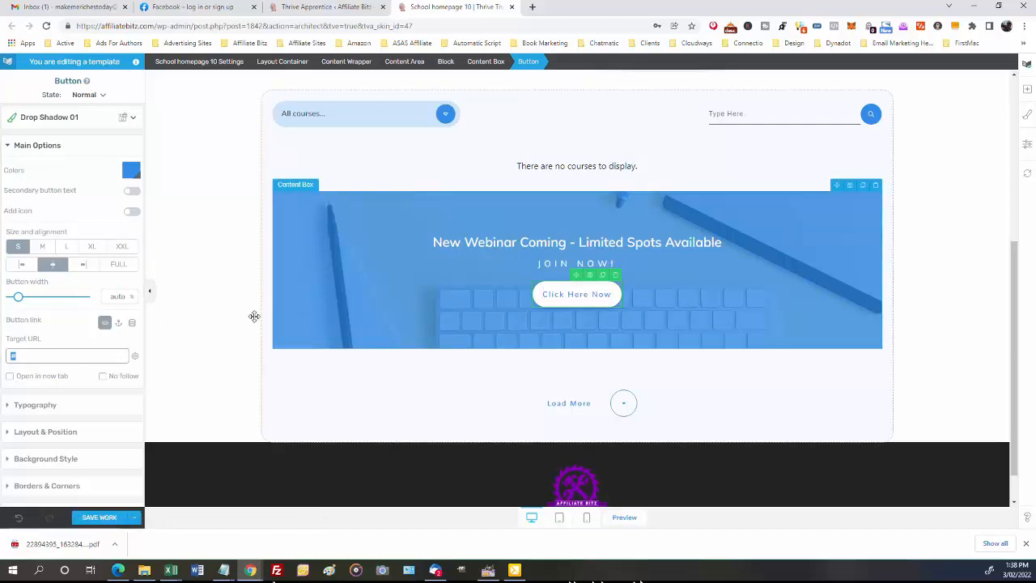
scroll(109, 361, "down", 3)
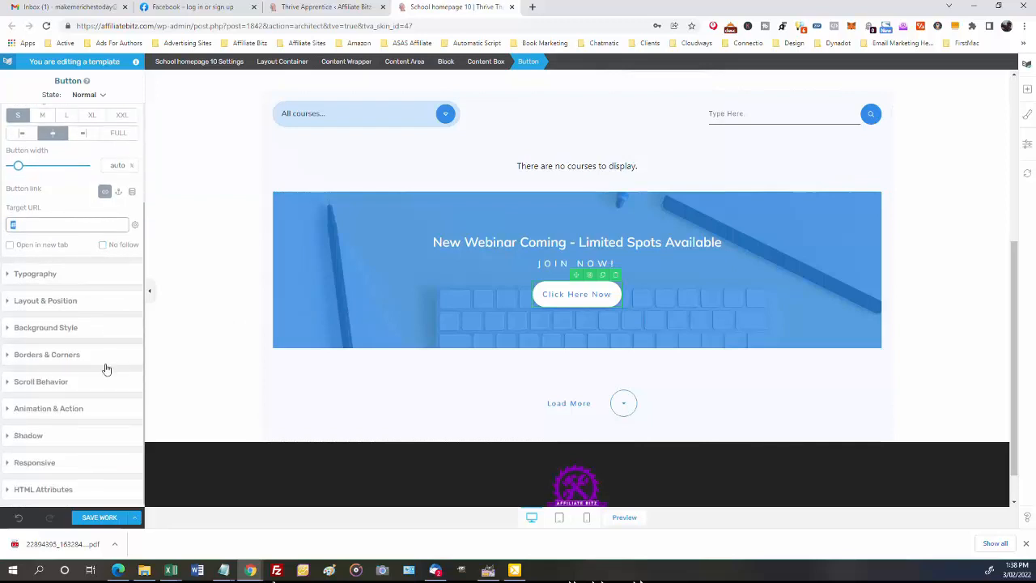
Step: Try giving the button a click-triggered popup action that opens a Thrive Leads ThriveBox, and cancel it
left_click(6, 411)
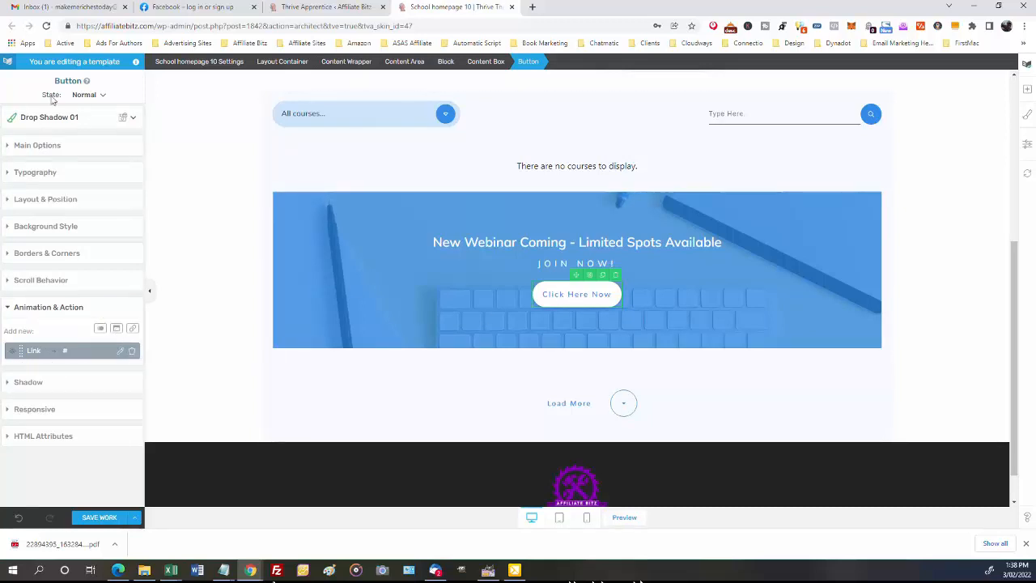
left_click(118, 330)
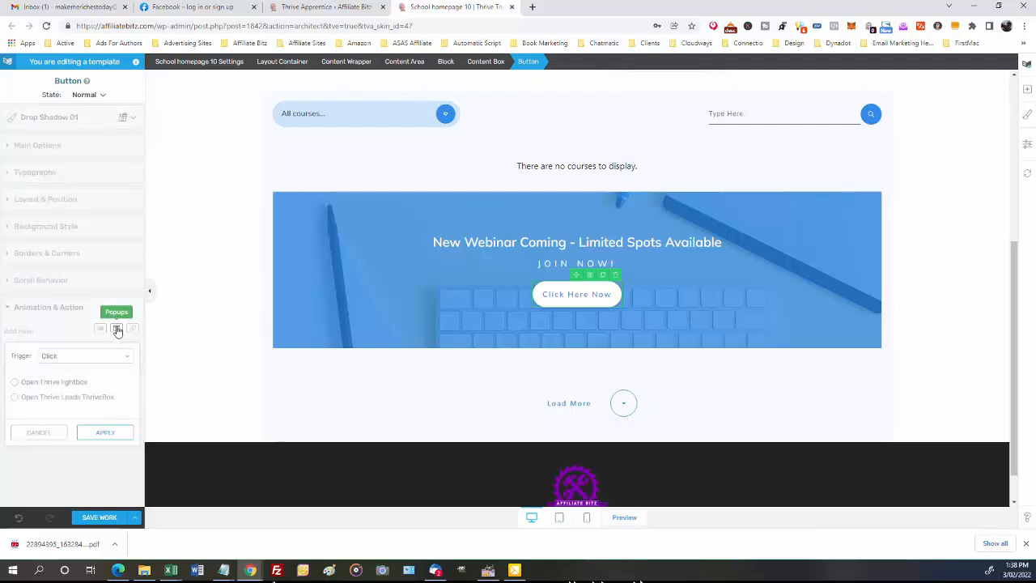
left_click(15, 399)
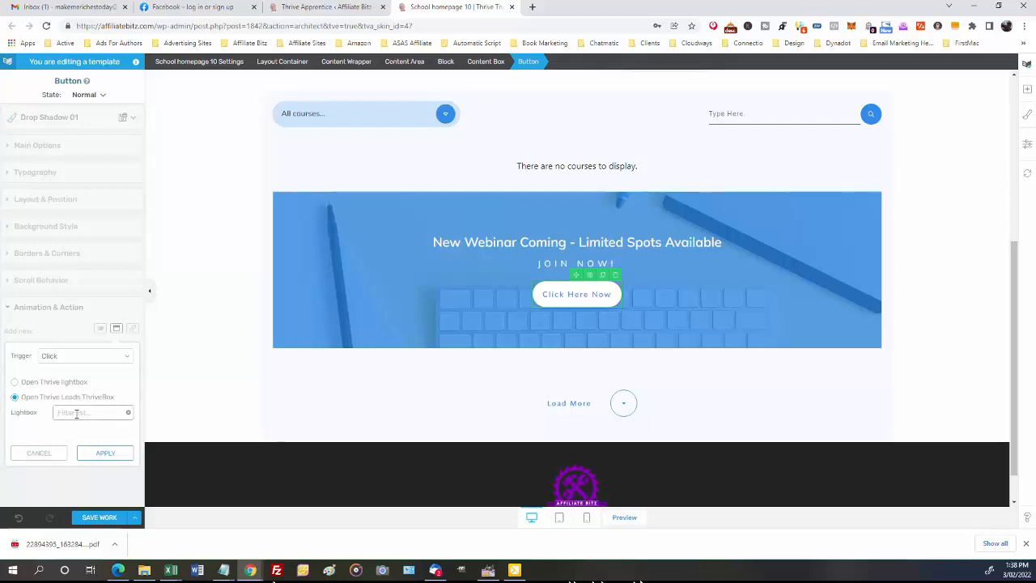
type("g")
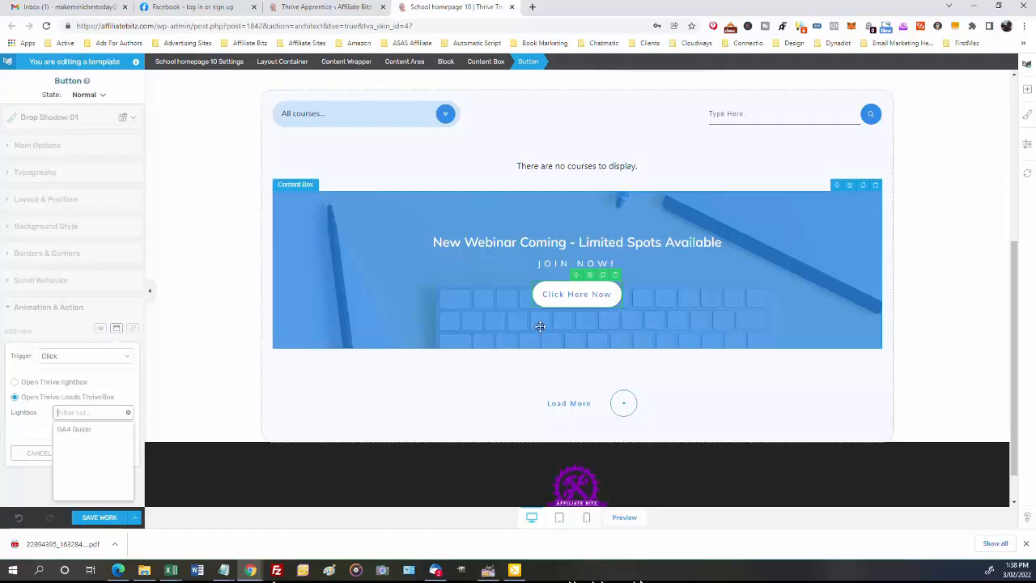
left_click(573, 297)
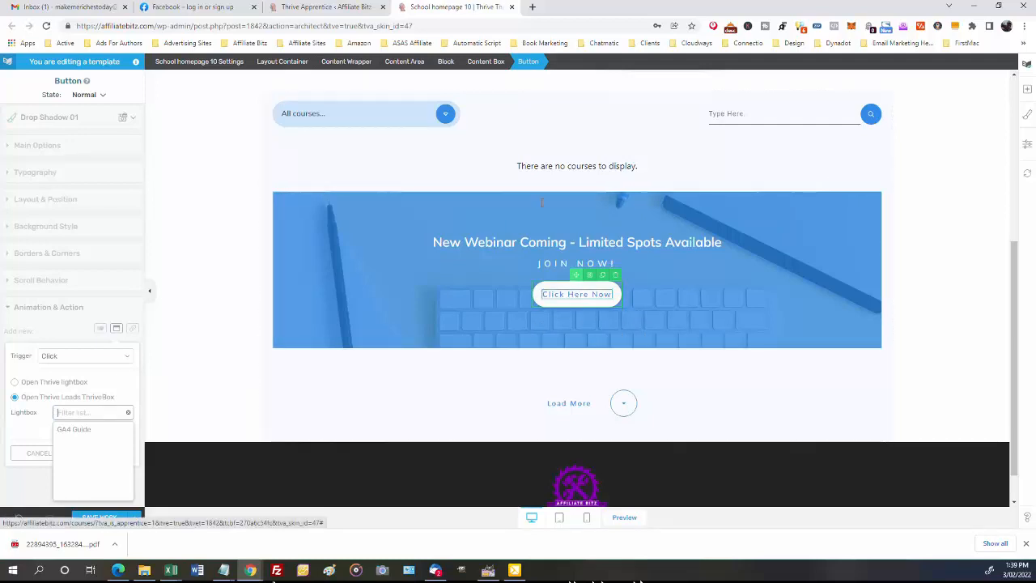
left_click(33, 456)
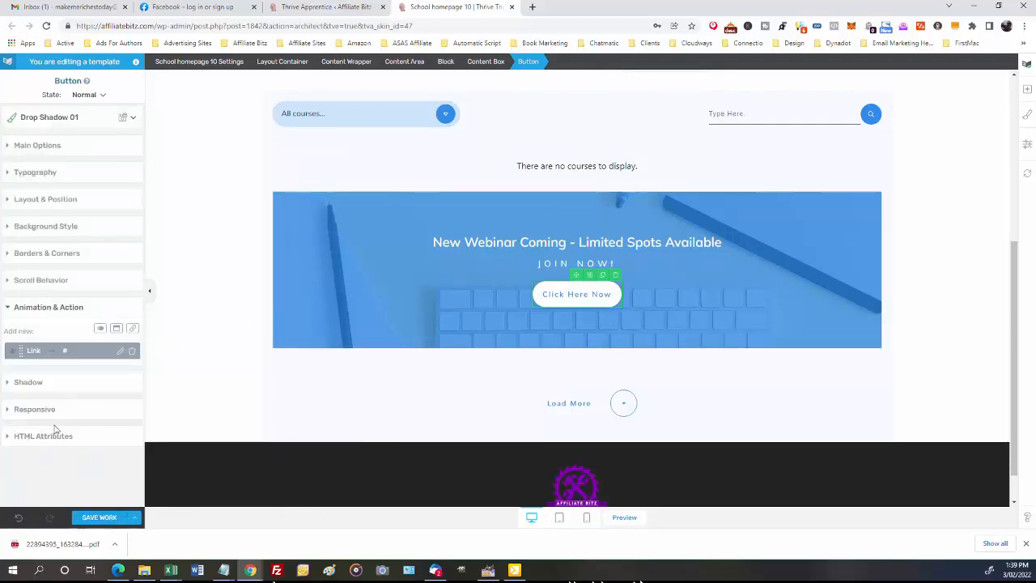
Step: Review the button's main options and the footer's options, and save the School homepage 10 template
left_click(9, 149)
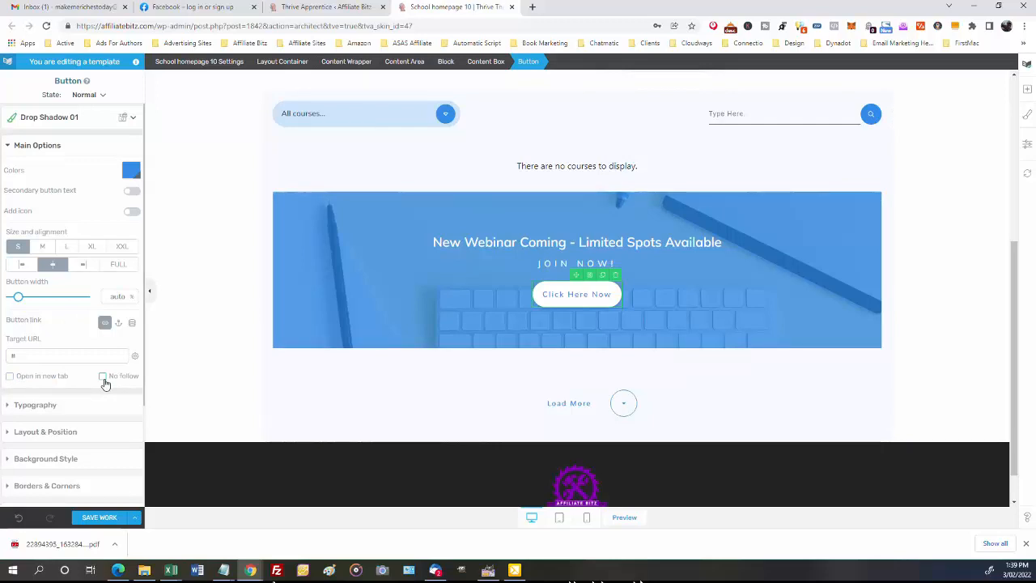
left_click(103, 519)
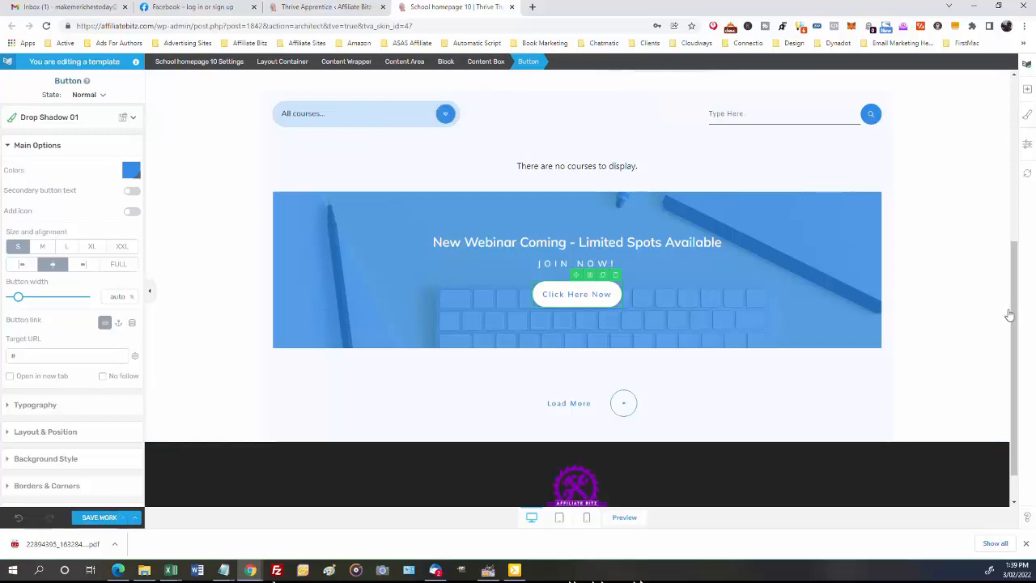
left_click_drag(1011, 315, 989, 371)
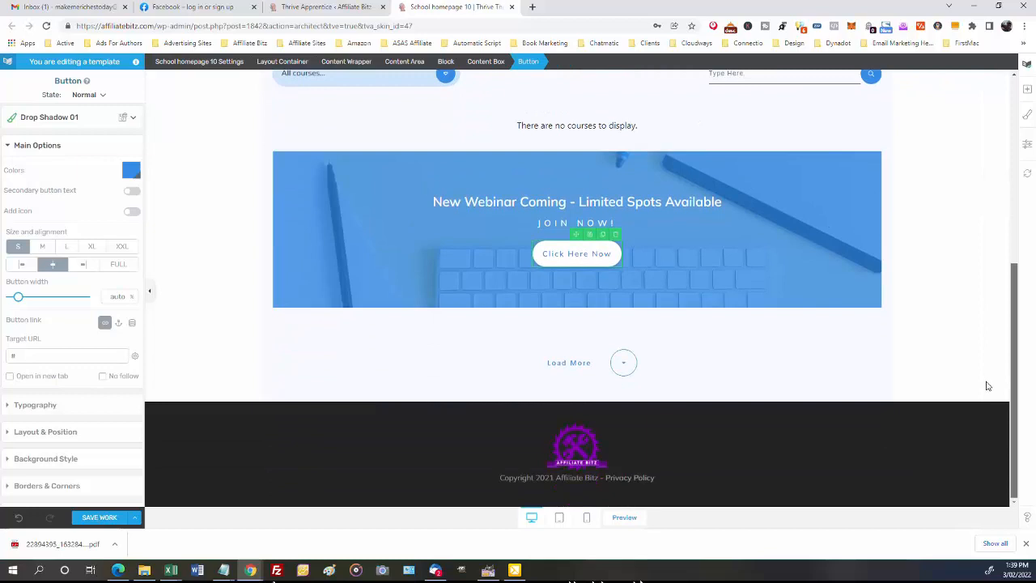
left_click(377, 448)
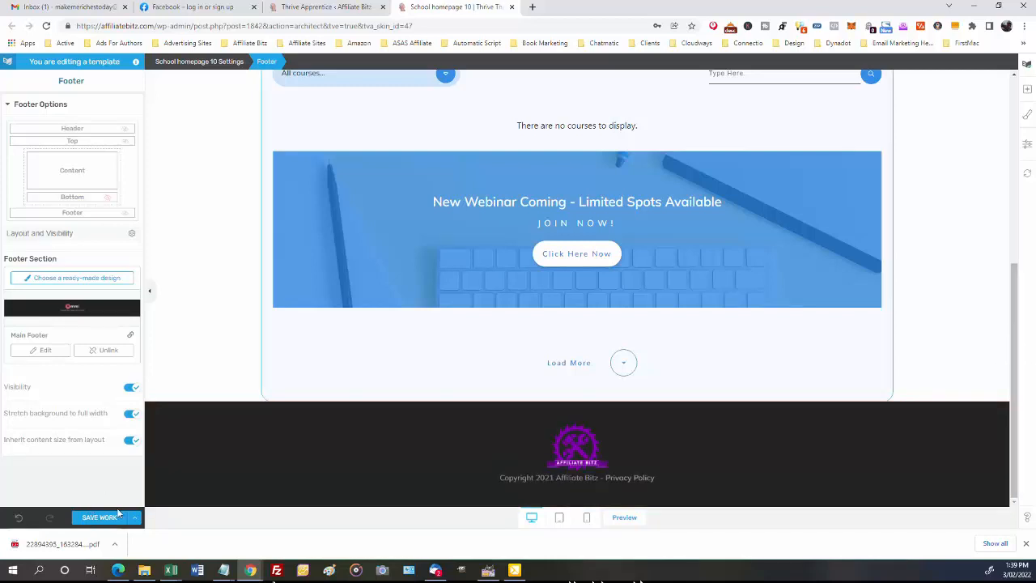
left_click_drag(1018, 309, 1018, 122)
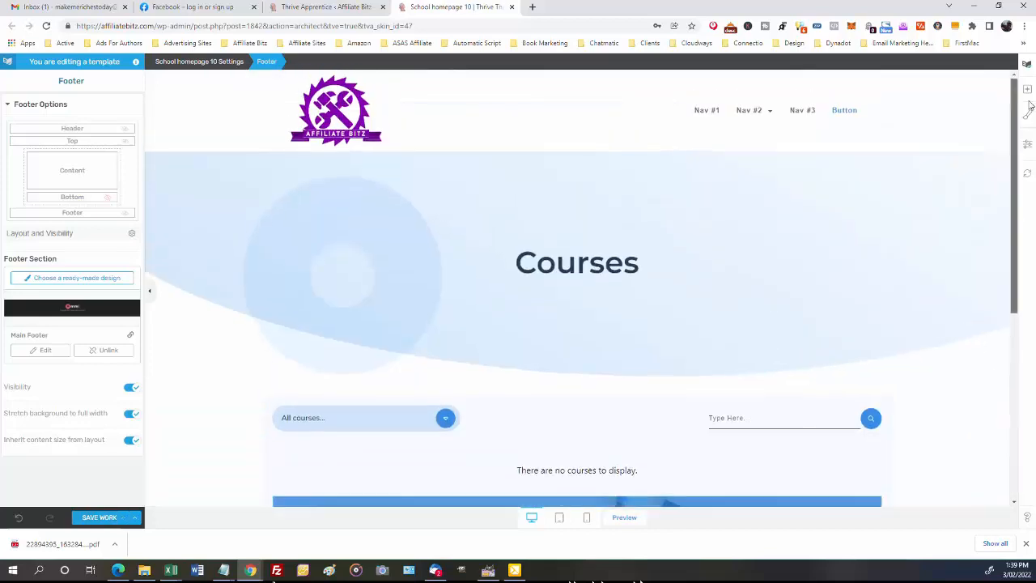
left_click(97, 518)
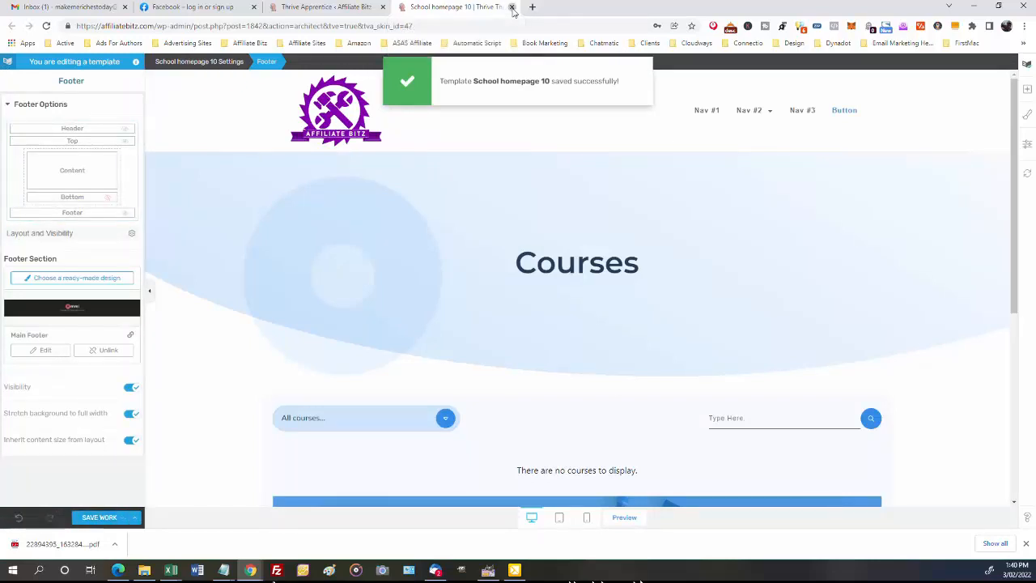
Step: Close the School homepage 10 editor and open the Dynamic - Course Overview template for editing
key("ctrl+w")
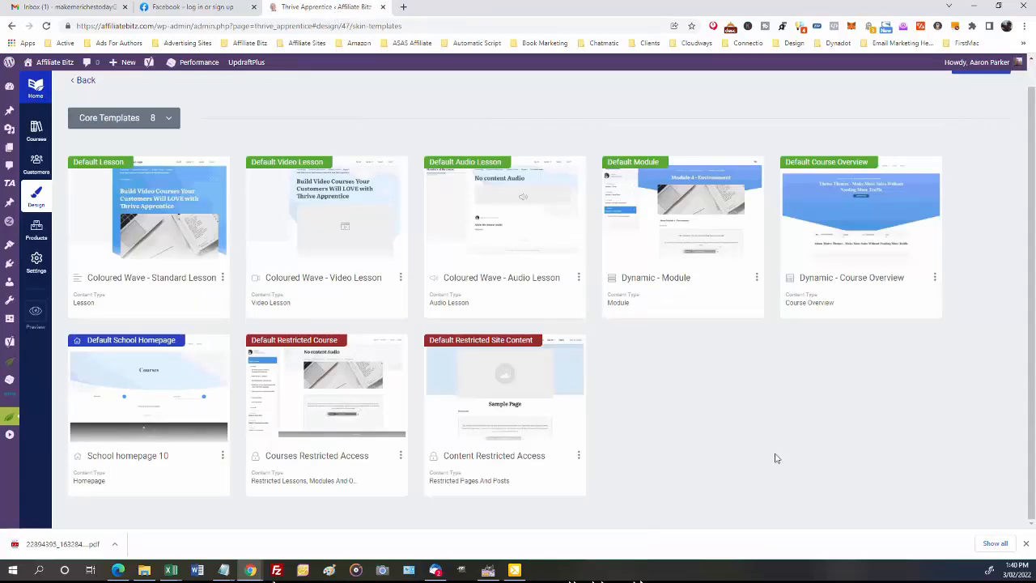
mouse_move(172, 230)
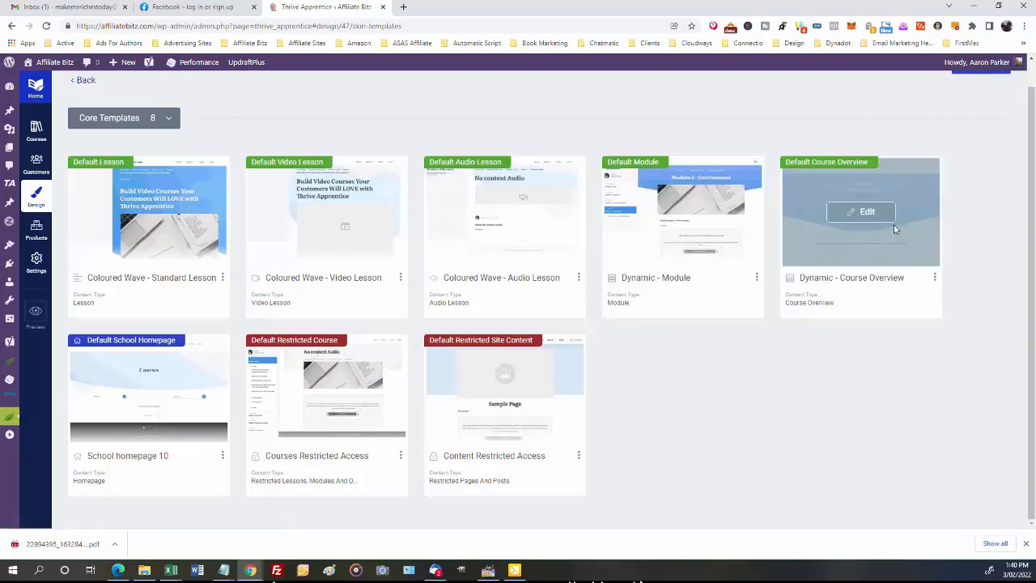
left_click(866, 212)
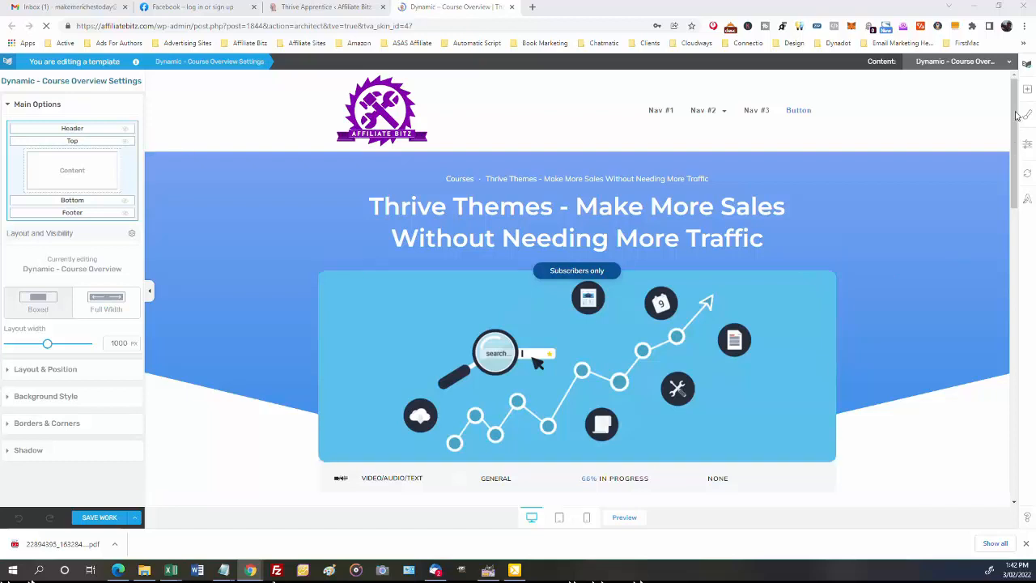
Step: Add a Video element between the course title and the course image box in the top section
left_click_drag(1016, 89, 1016, 99)
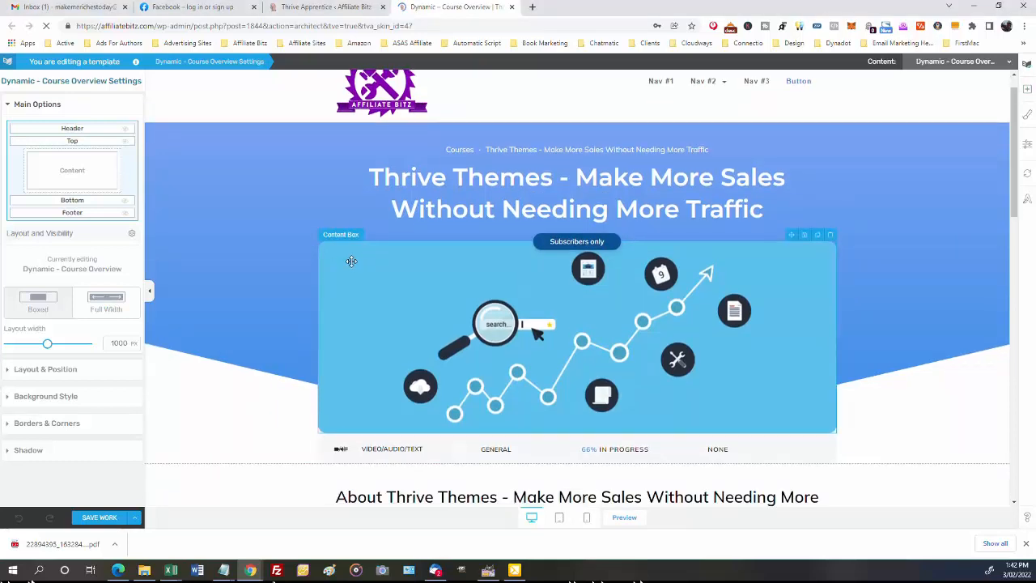
left_click(356, 301)
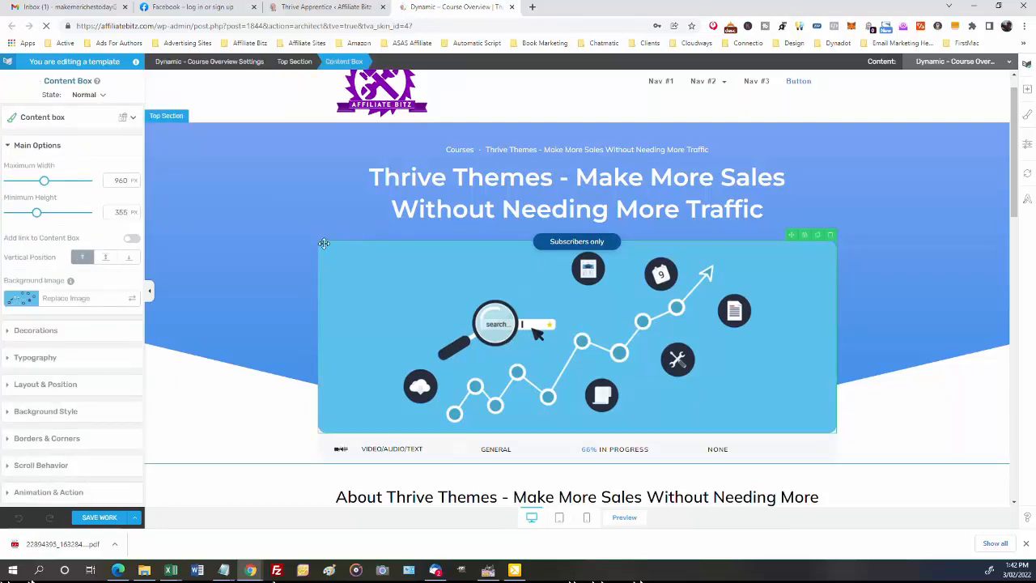
left_click(1027, 91)
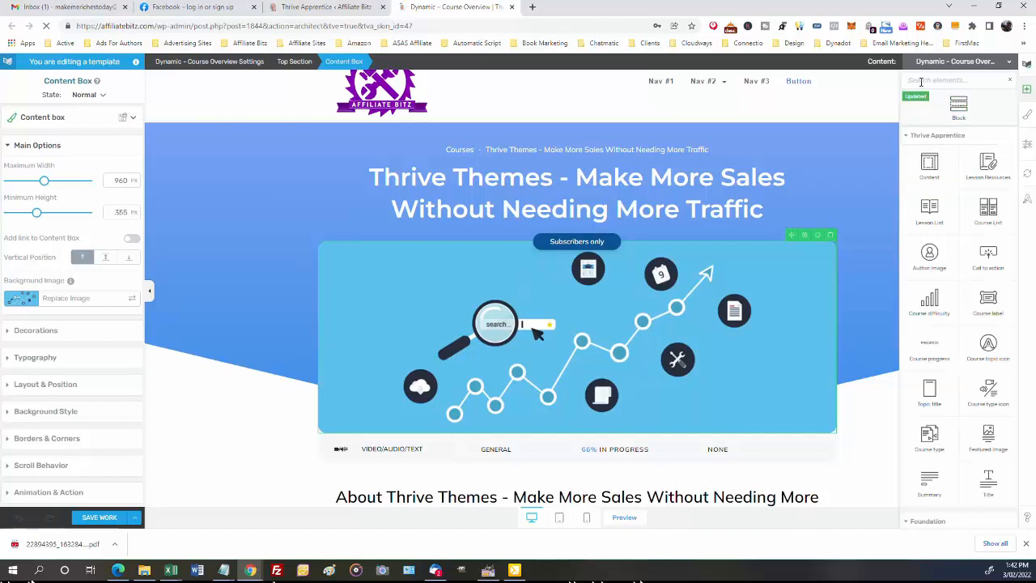
type("vid")
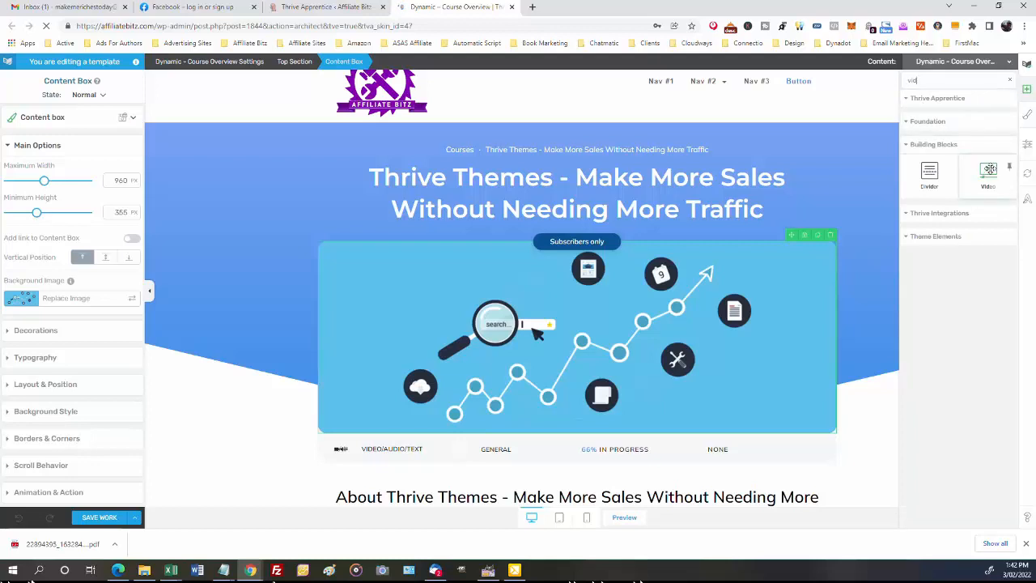
left_click_drag(989, 170, 435, 257)
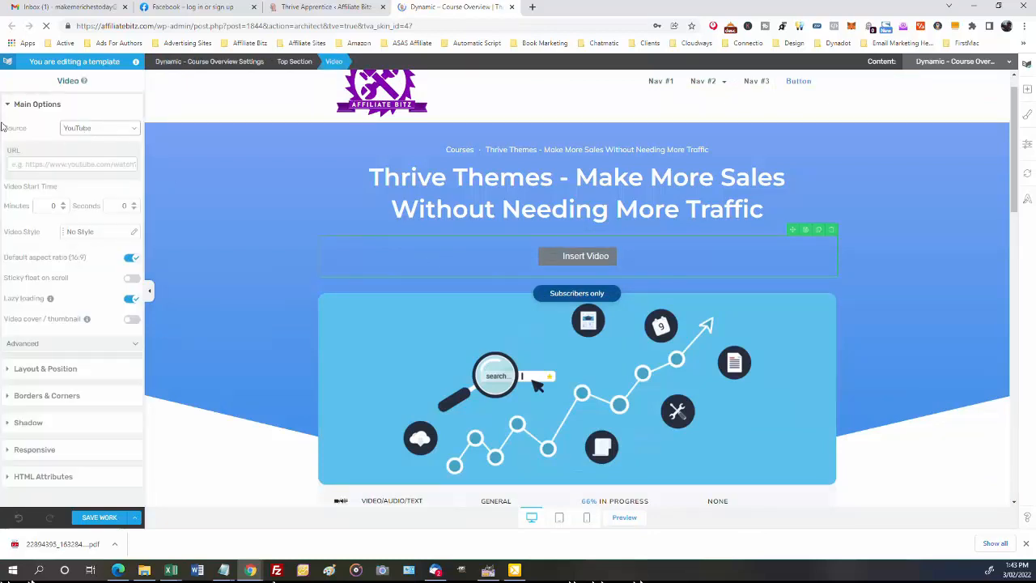
Step: Examine the Video element's source options and URL field, and scan the course overview page down to the teacher section
left_click(134, 128)
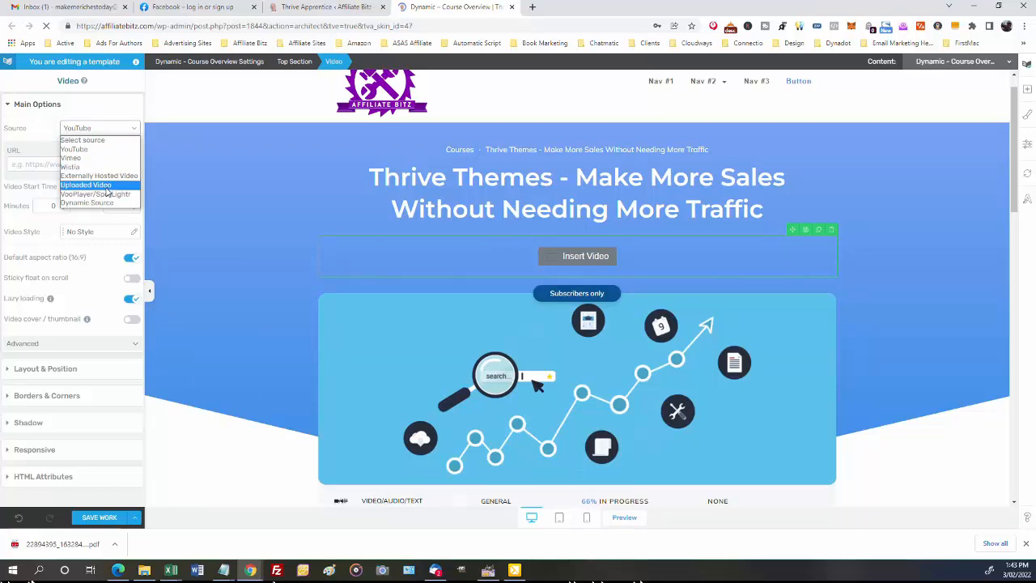
left_click(31, 165)
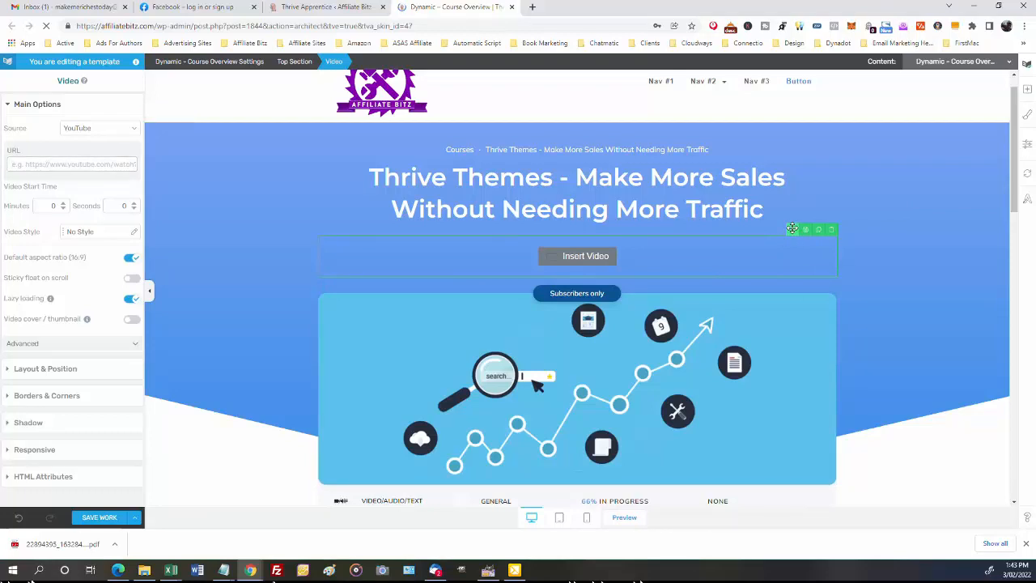
mouse_move(793, 229)
left_mouse_down()
mouse_move(732, 243)
mouse_move(606, 325)
mouse_move(567, 441)
mouse_move(581, 404)
mouse_move(536, 395)
mouse_move(538, 365)
mouse_move(576, 385)
mouse_move(406, 366)
mouse_move(358, 315)
mouse_move(561, 382)
mouse_move(596, 405)
mouse_move(557, 371)
mouse_move(508, 357)
mouse_move(494, 376)
mouse_move(631, 379)
mouse_move(538, 380)
mouse_move(577, 281)
mouse_move(605, 256)
left_mouse_up()
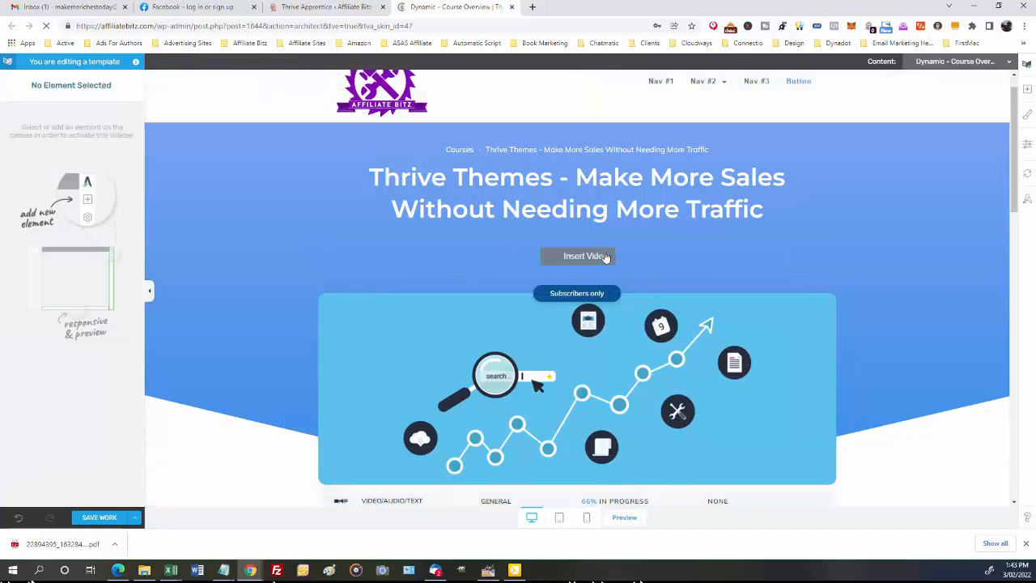
left_click(605, 256)
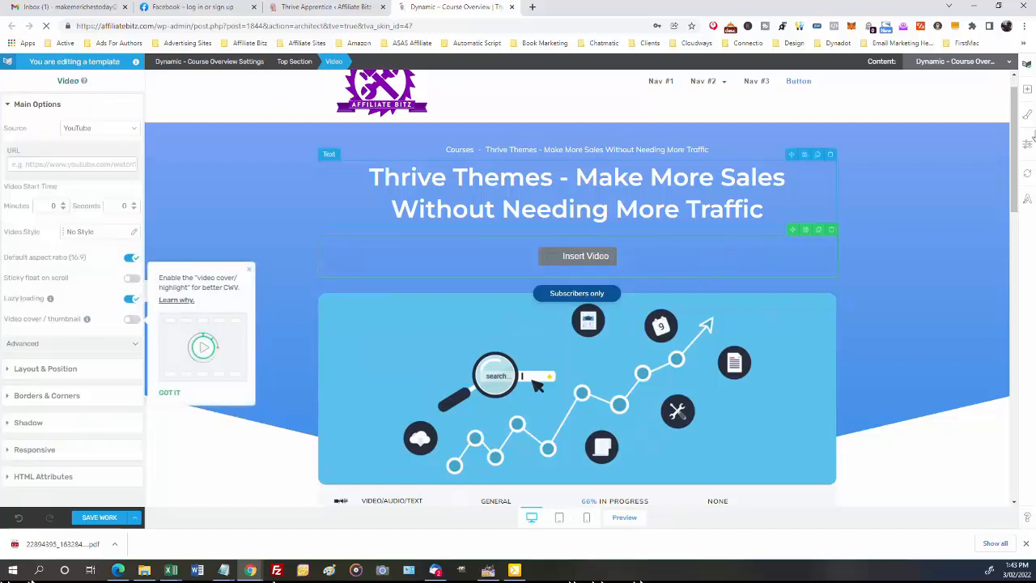
scroll(1011, 225, "down", 3)
scroll(1012, 225, "down", 5)
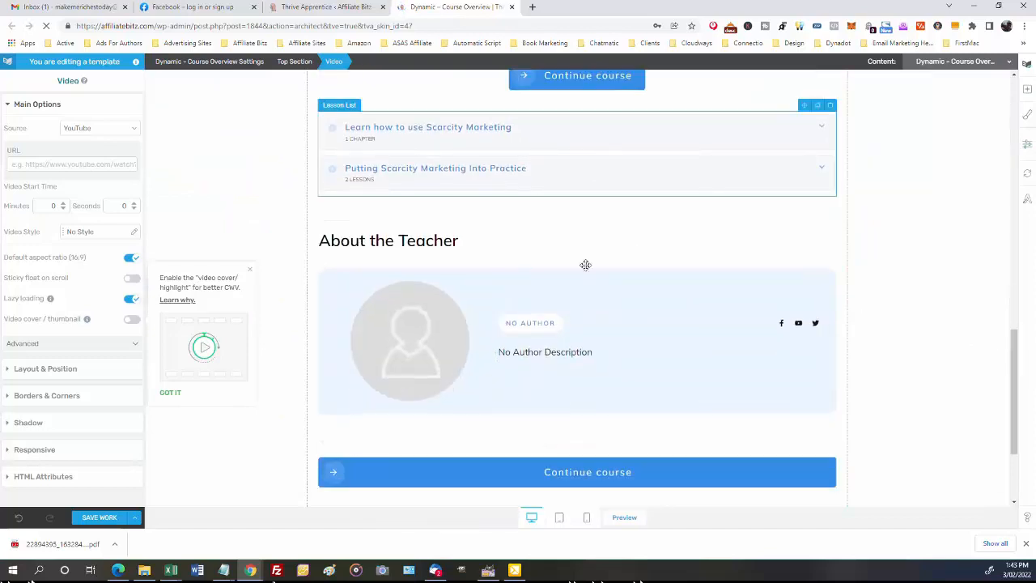
left_click_drag(1014, 397, 1016, 166)
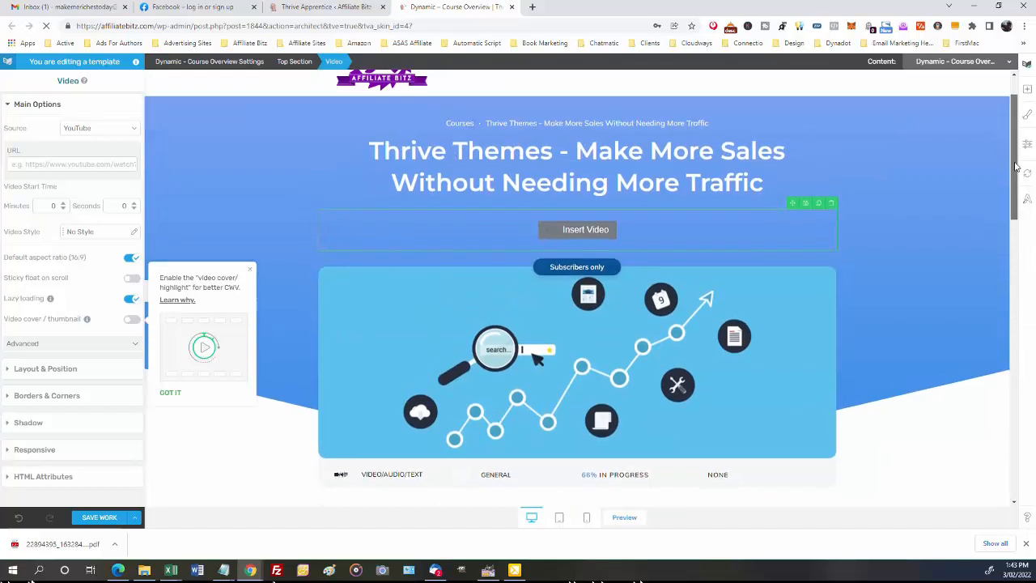
Step: Delete the Video element from the top section and review the main options of the course image content box
left_click(832, 203)
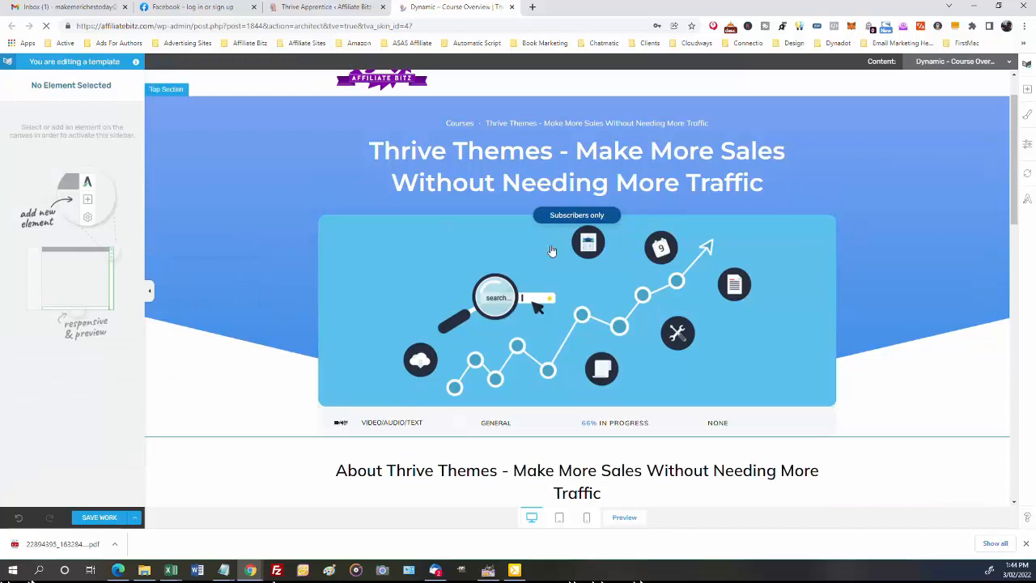
left_click(366, 246)
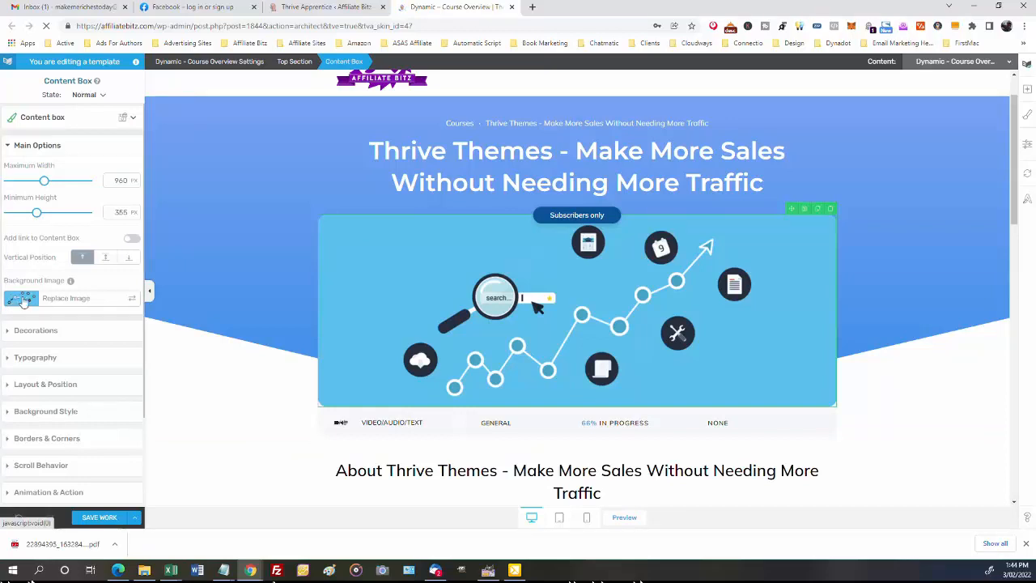
Step: Set the font of the dynamic course title in the heading above the featured video to Open Sans
scroll(485, 195, "down", 3)
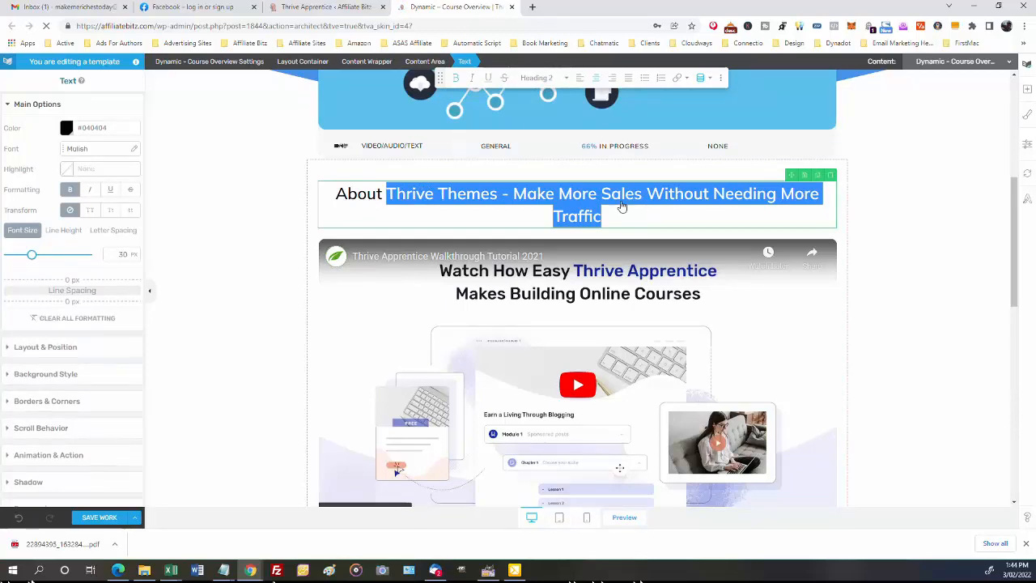
left_click(75, 153)
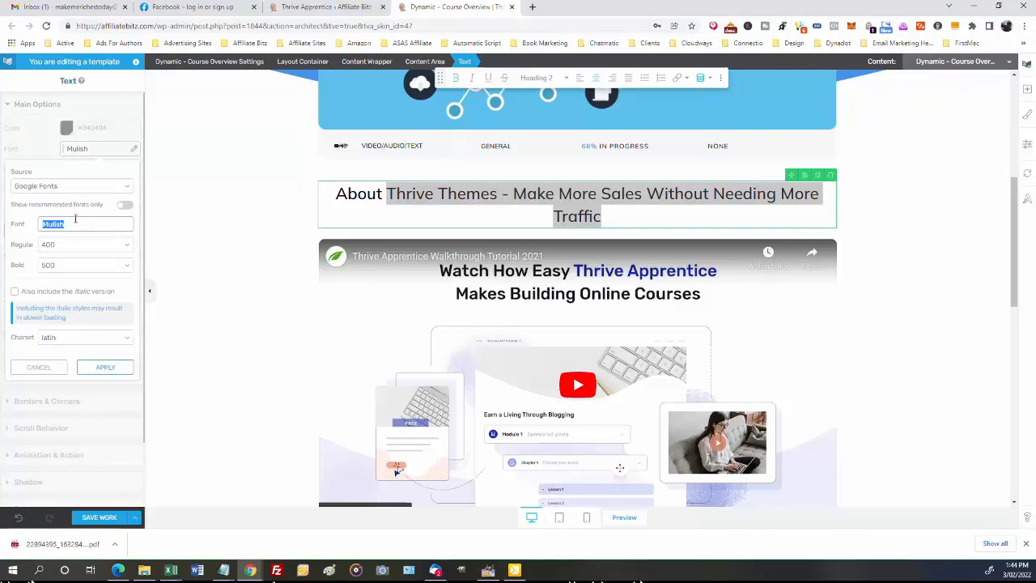
left_click(75, 225)
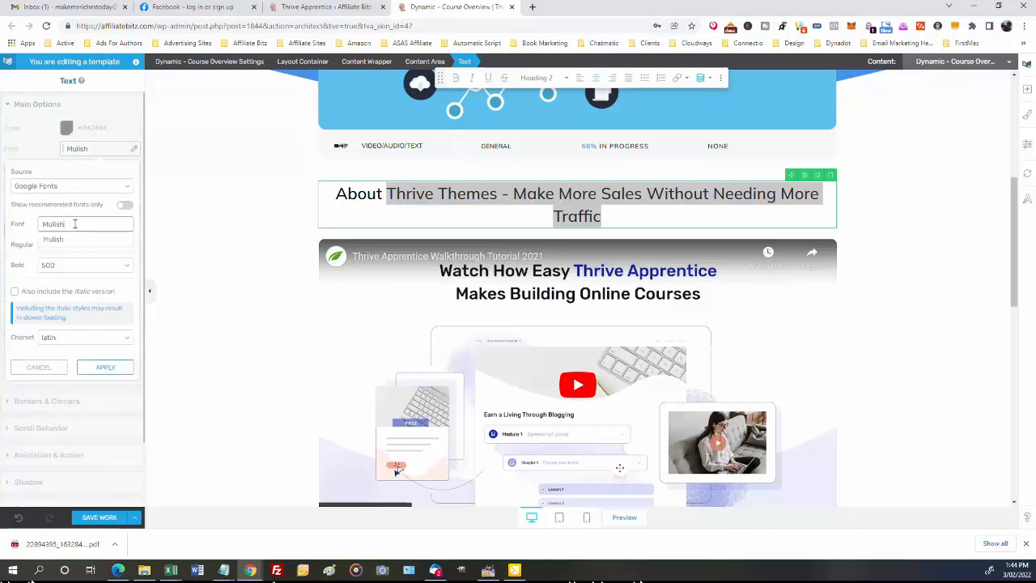
double_click(34, 224)
type("open")
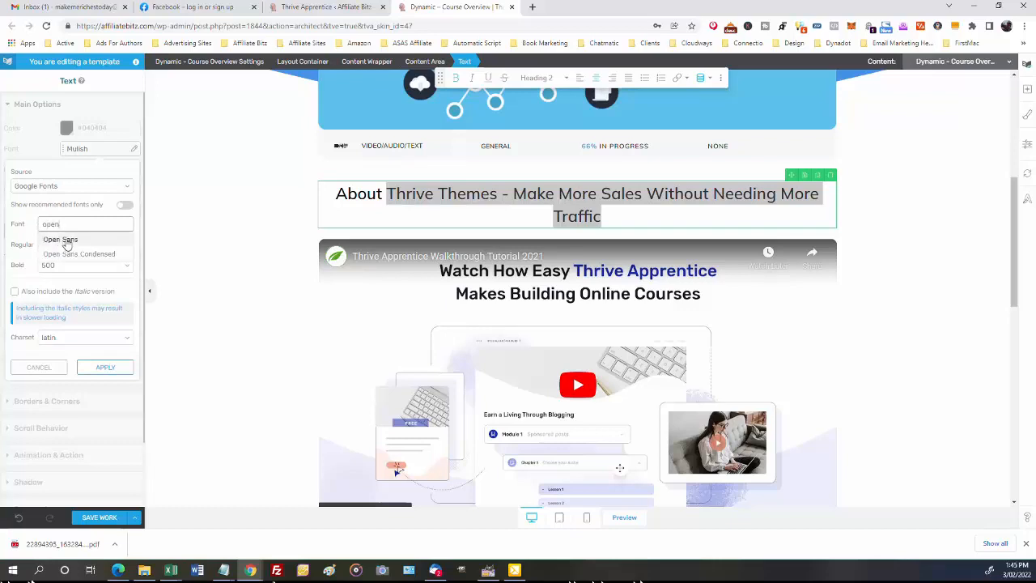
left_click(68, 242)
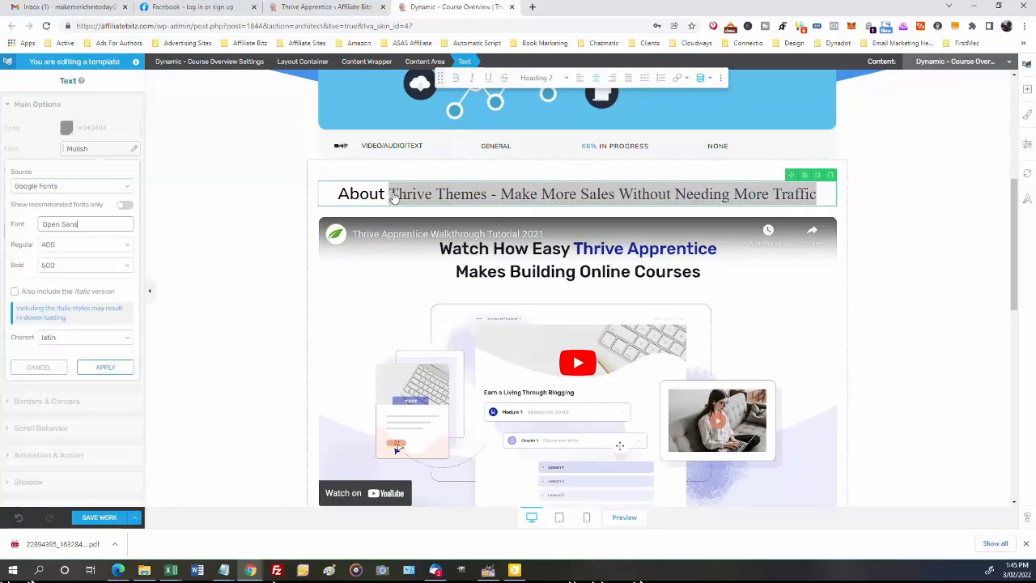
left_click(370, 195)
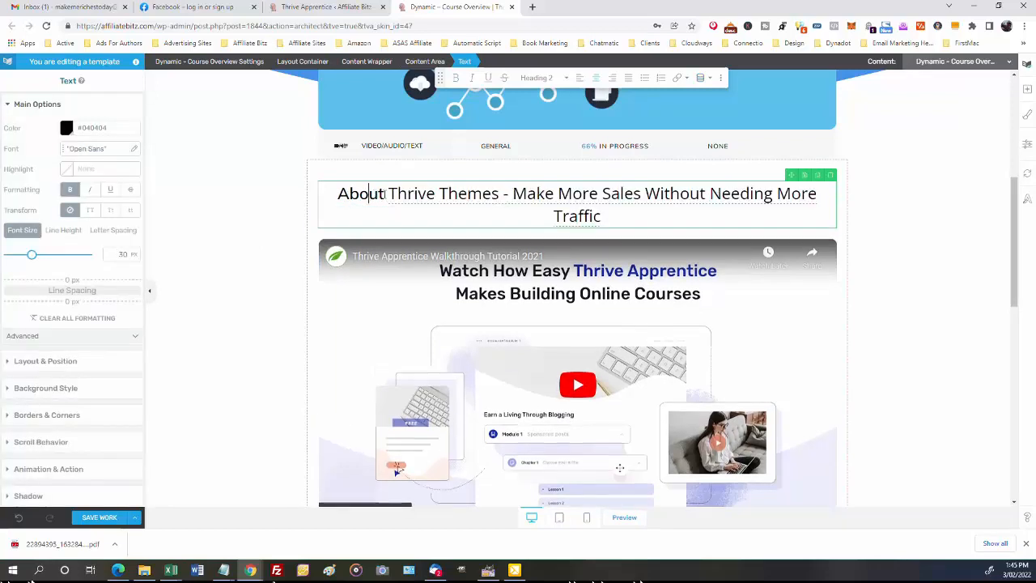
Step: Remove the word "About" from the heading above the featured video, keeping only the dynamic course title
left_click(390, 195)
left_click(384, 195)
key("BackSpace")
key("BackSpace")
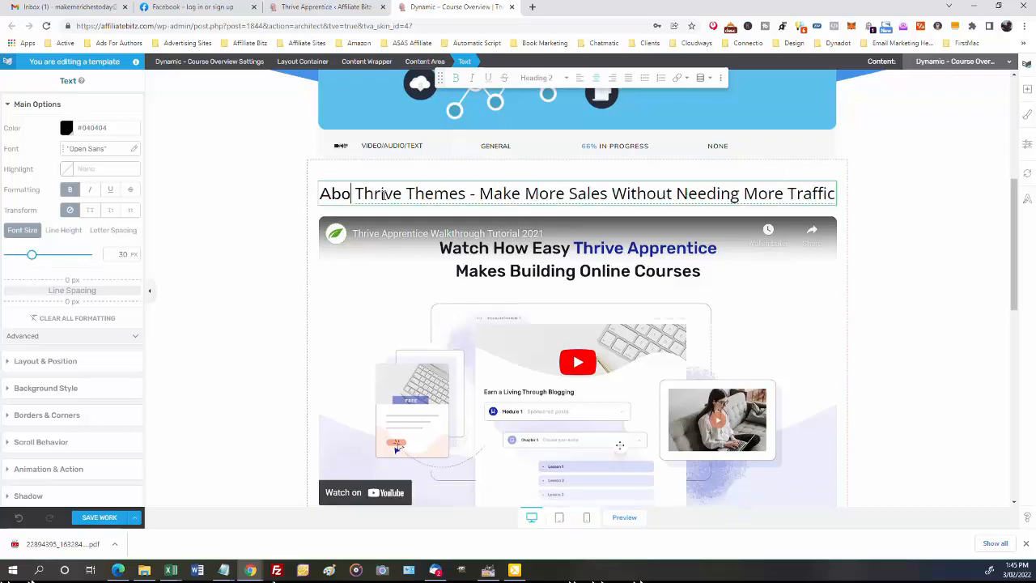
key("BackSpace")
key("BackSpace")
key("BackSpace")
key("Delete")
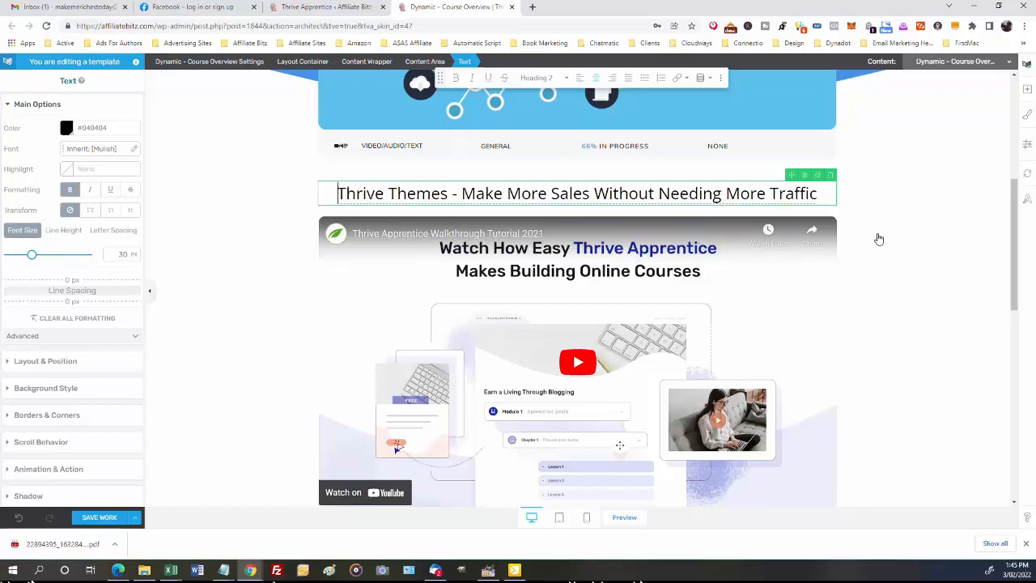
Step: Review the featured video's main options and browse the available Apprentice lesson list templates without choosing a different one
scroll(880, 239, "down", 1)
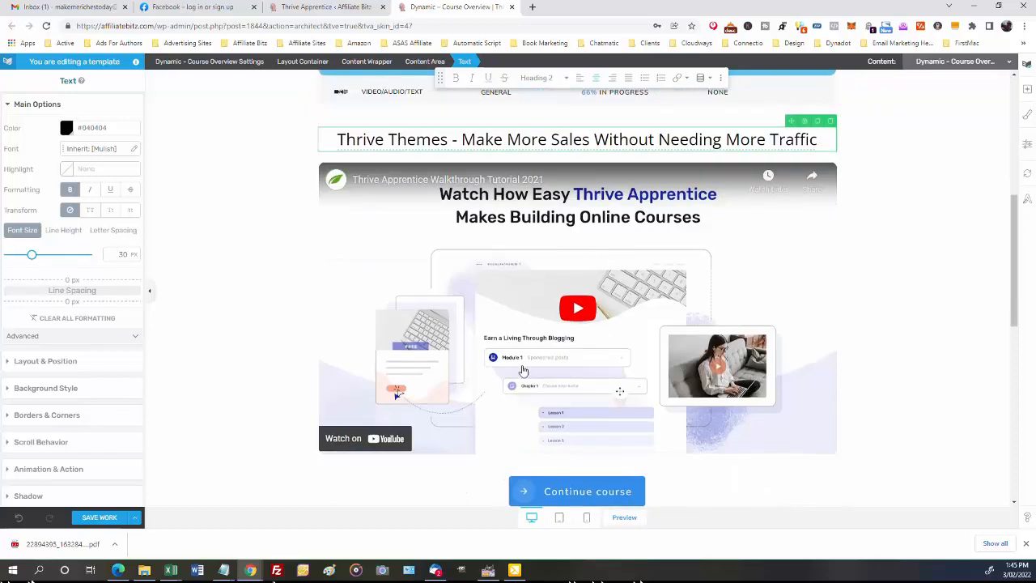
left_click(439, 249)
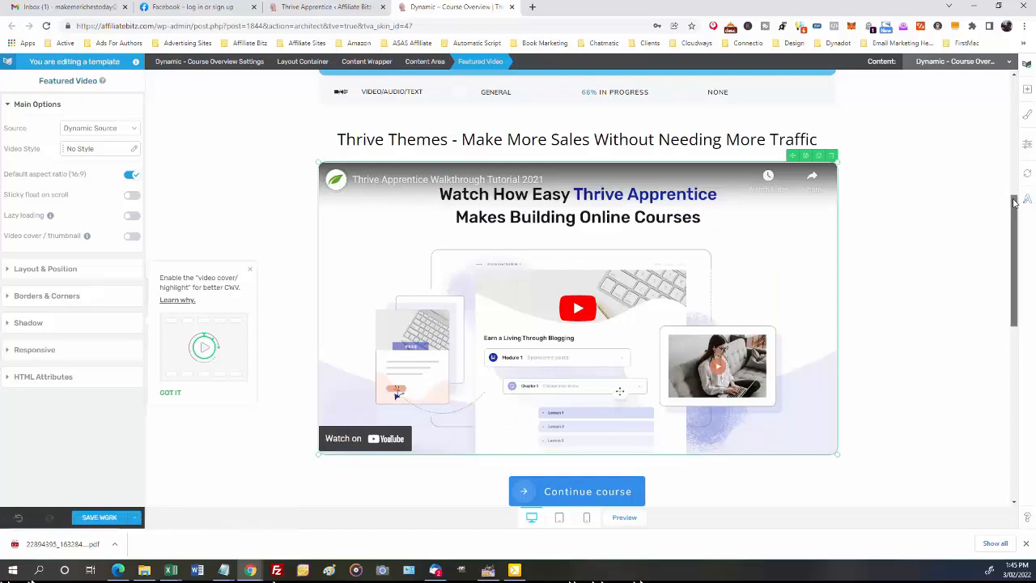
left_click_drag(1014, 200, 1013, 302)
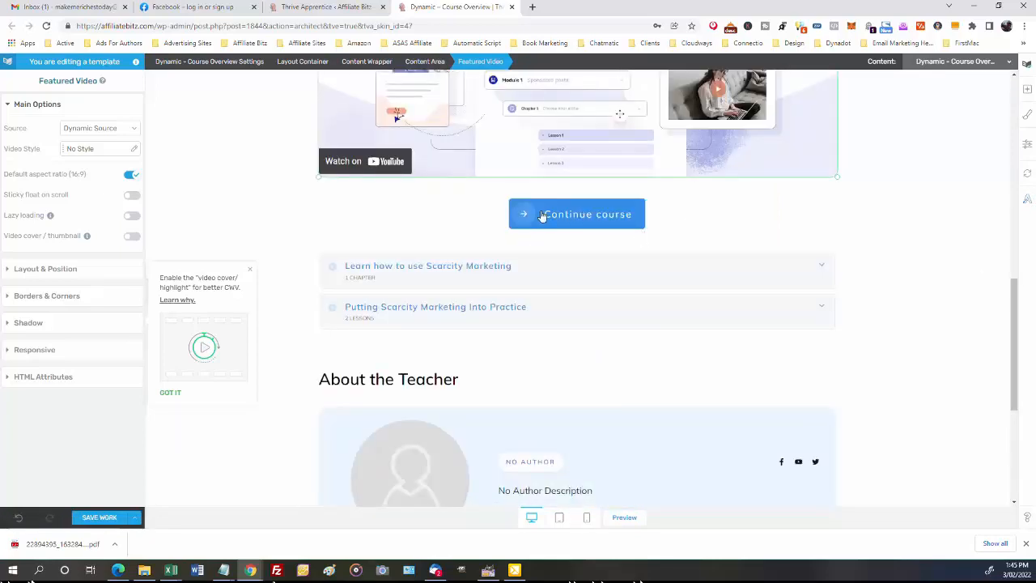
left_click(342, 265)
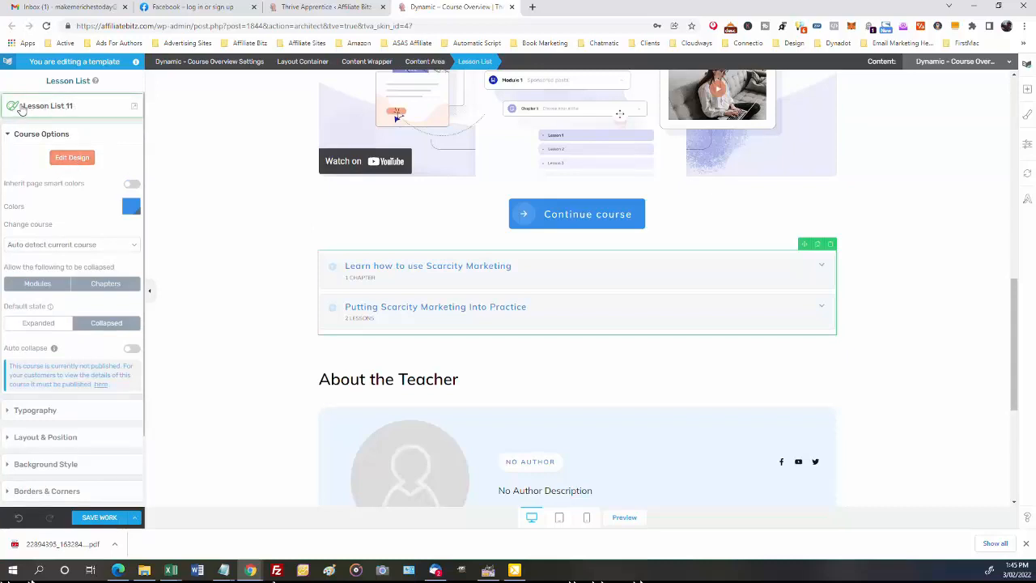
left_click(62, 106)
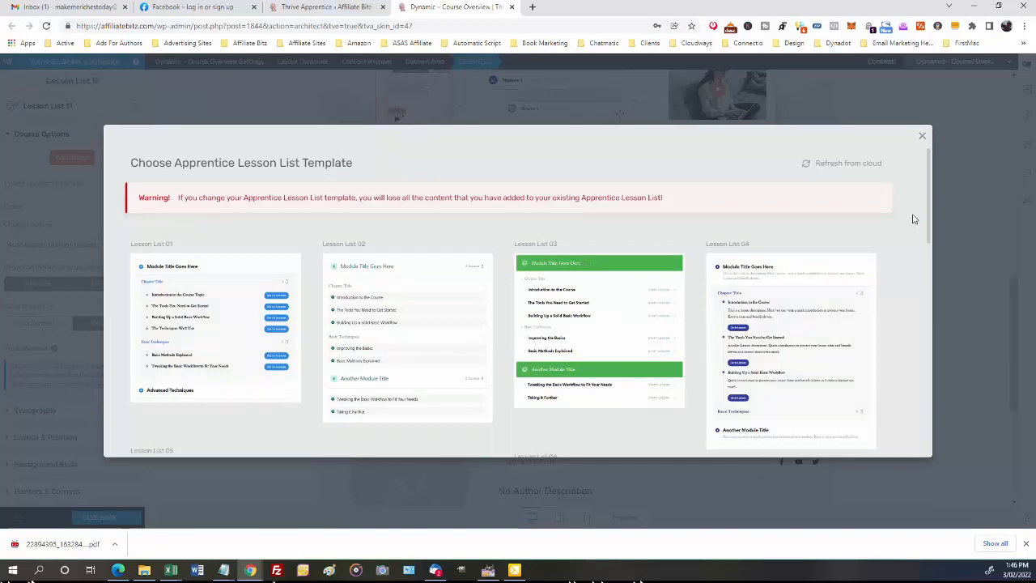
scroll(913, 219, "down", 1)
scroll(913, 219, "down", 5)
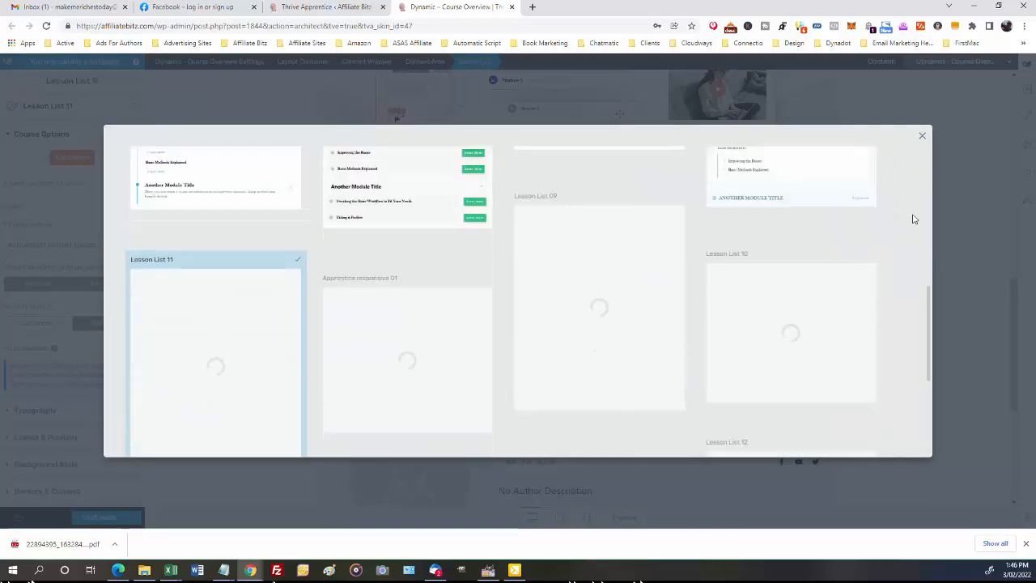
scroll(913, 218, "down", 2)
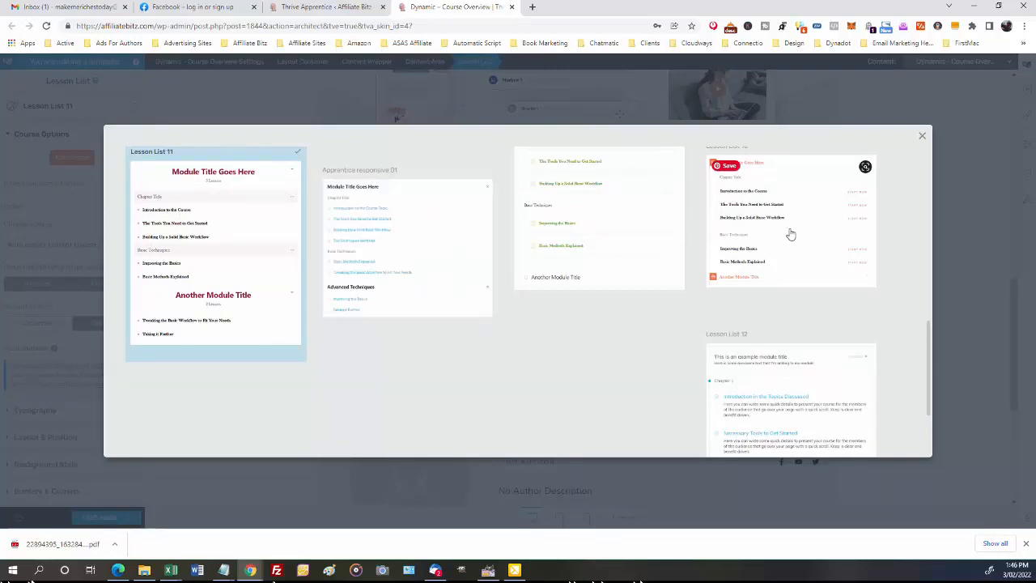
scroll(791, 234, "up", 3)
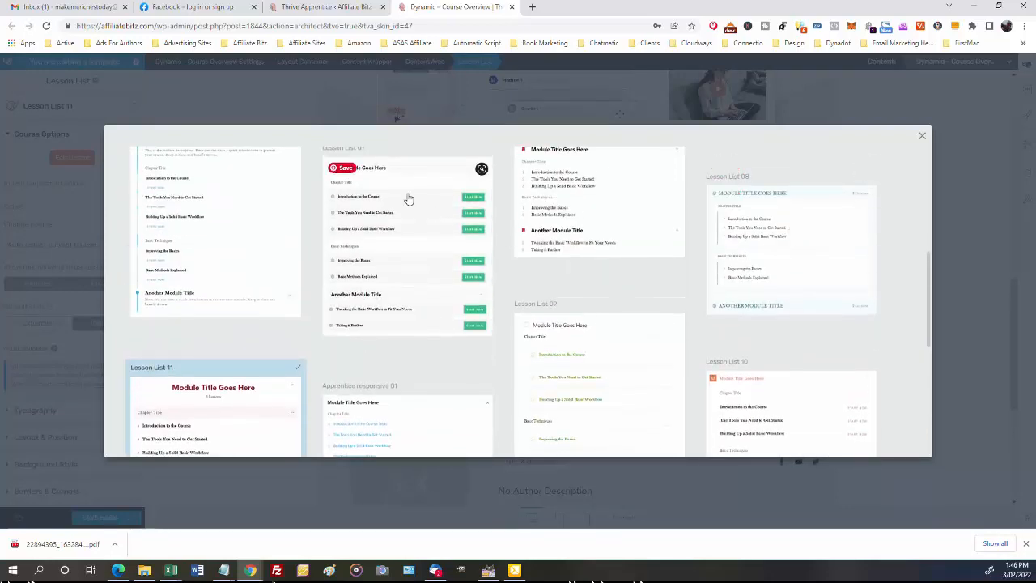
scroll(444, 259, "up", 4)
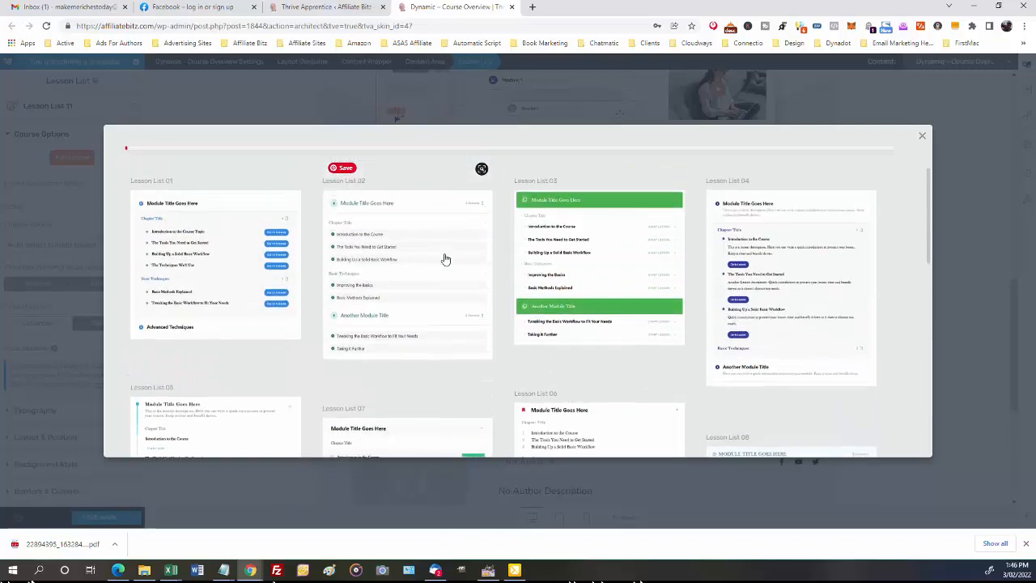
scroll(445, 259, "up", 1)
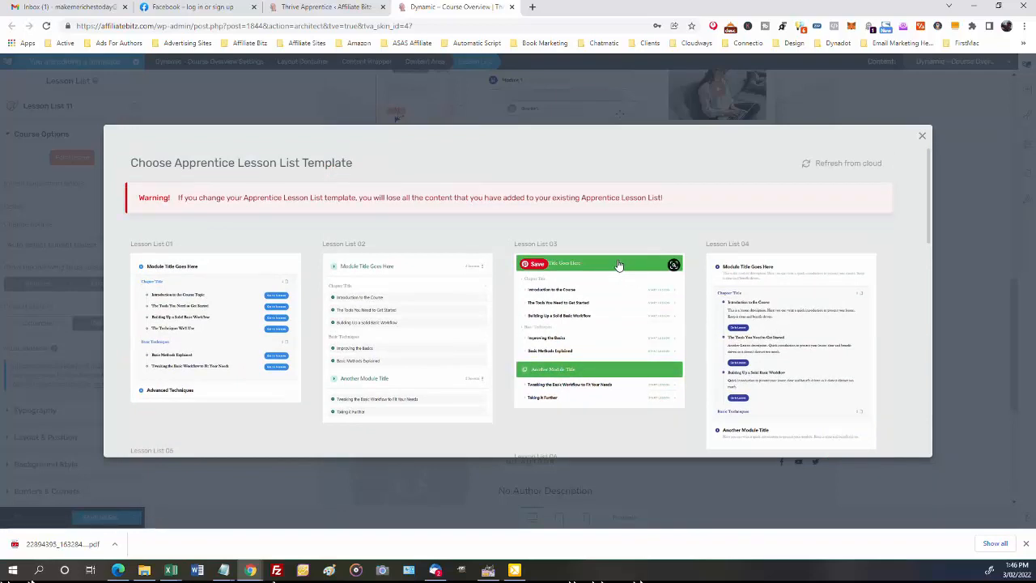
left_click(922, 136)
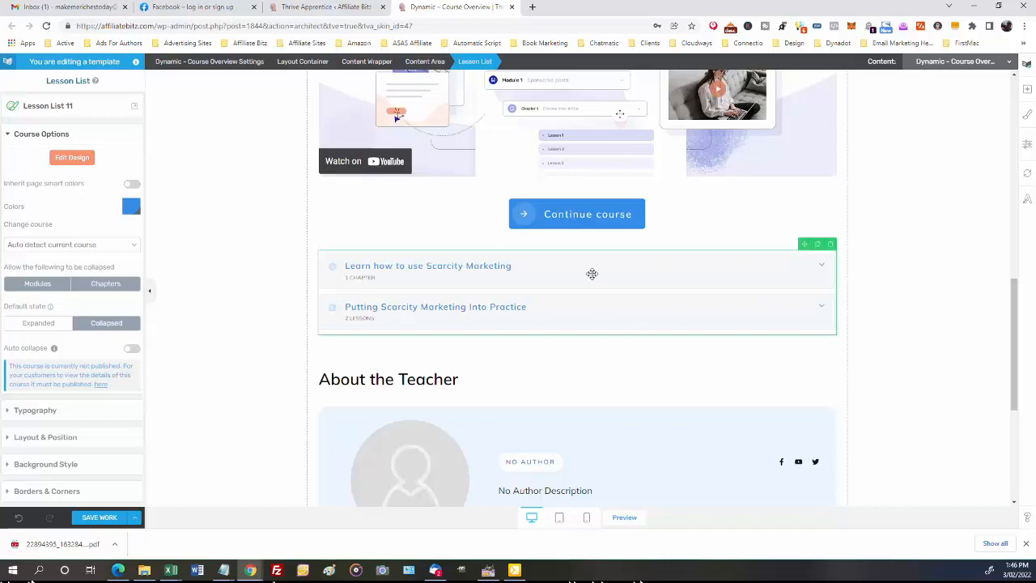
Step: Edit the lesson list design to give the module titles' link text the Main Accent theme color, and finish editing the design
left_click(68, 162)
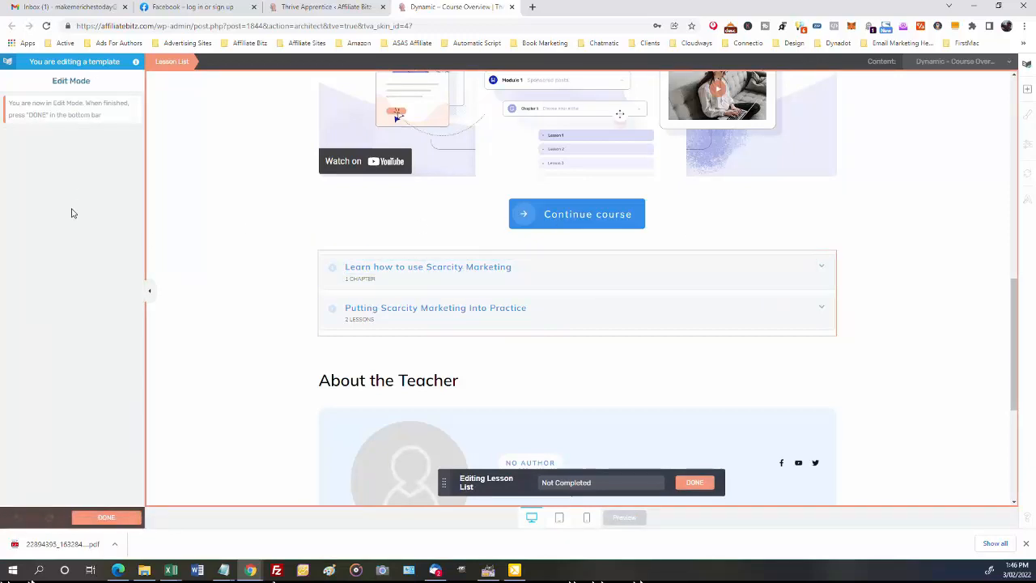
left_click(448, 267)
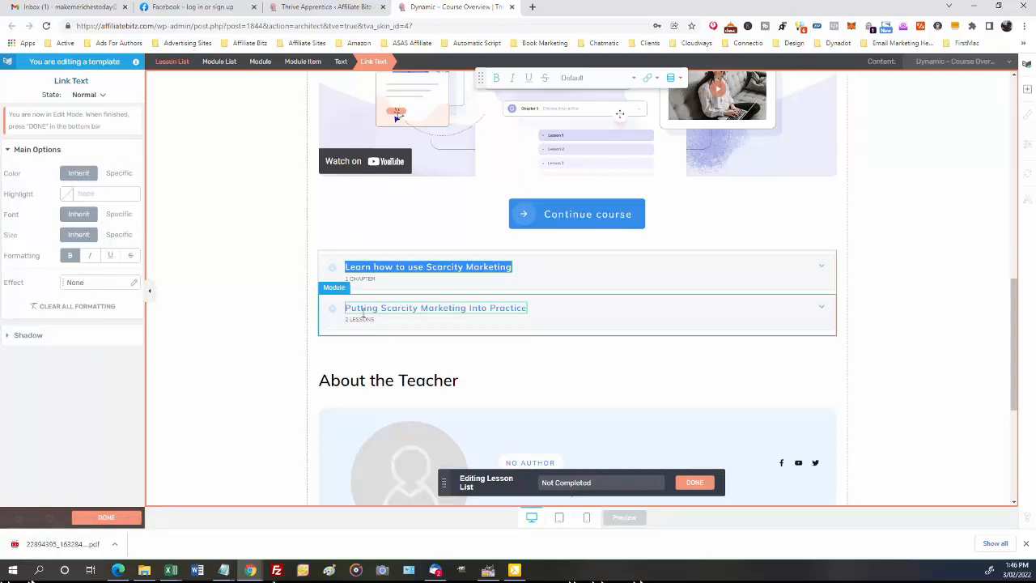
left_click(119, 173)
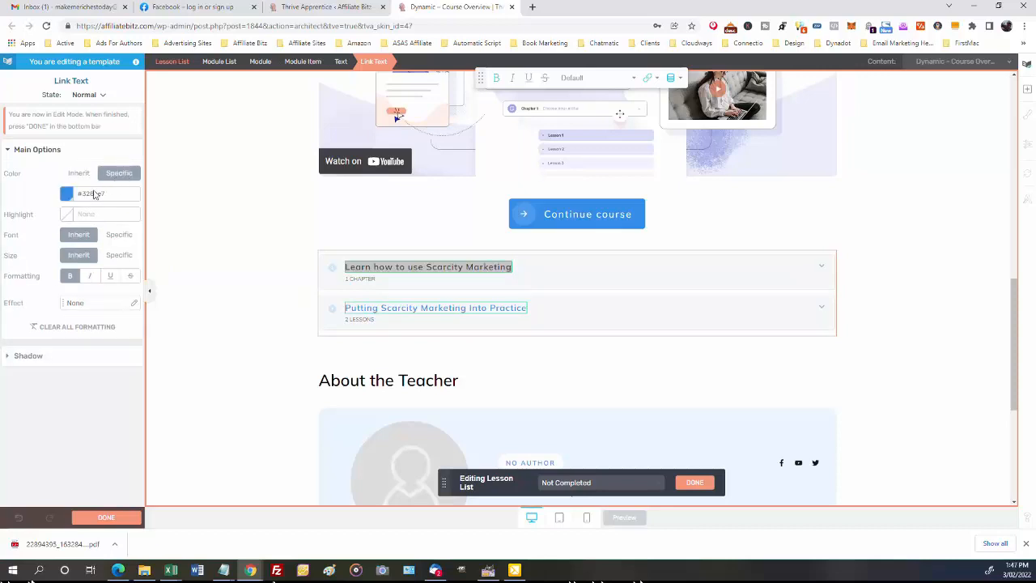
left_click(67, 194)
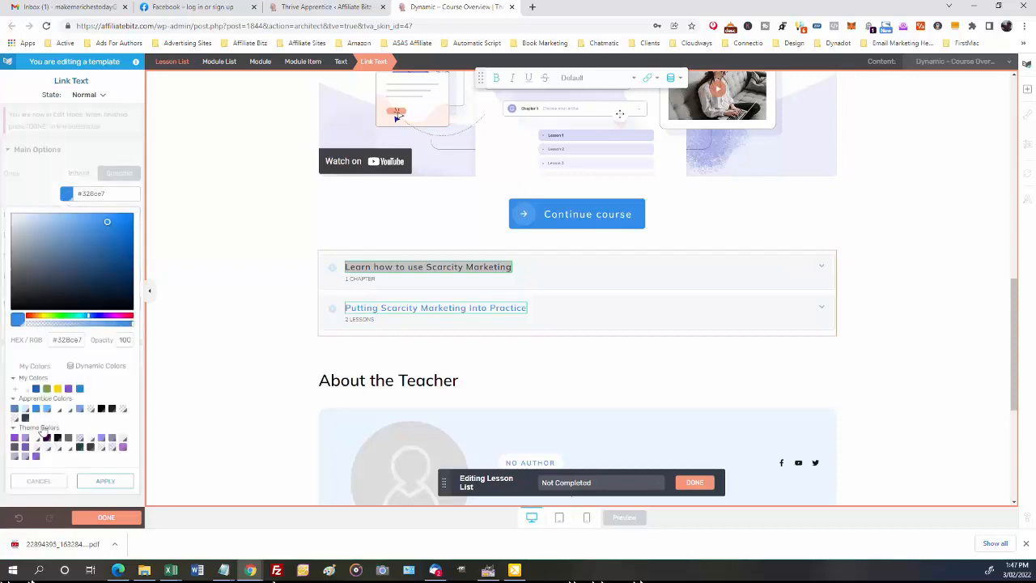
left_click(15, 439)
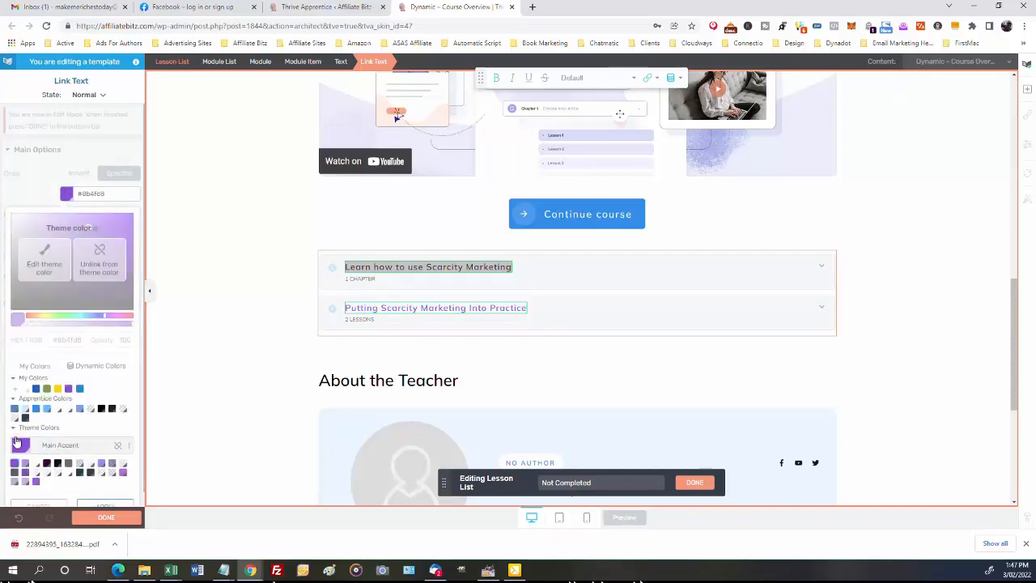
scroll(97, 420, "down", 1)
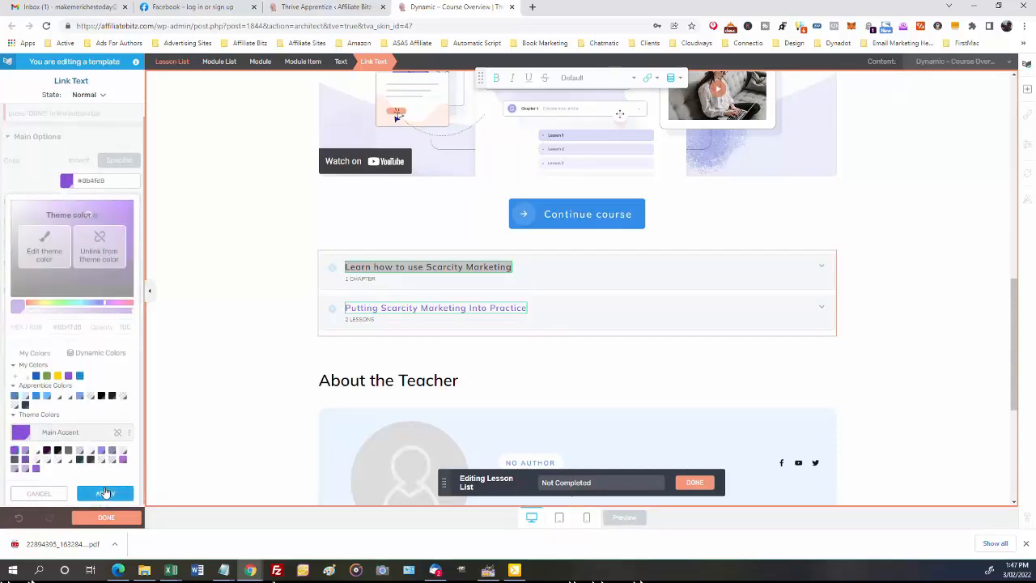
left_click(103, 494)
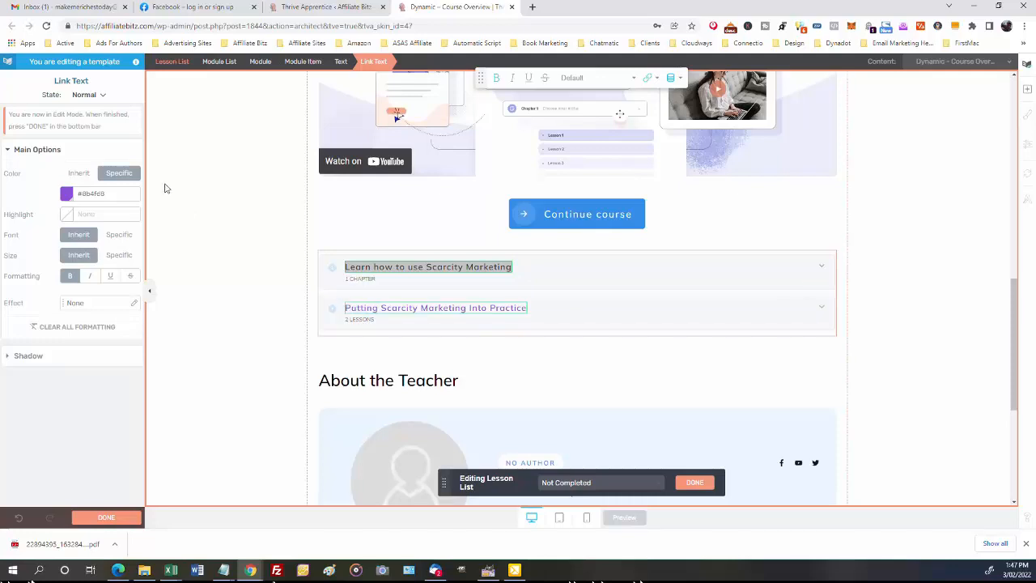
left_click(107, 519)
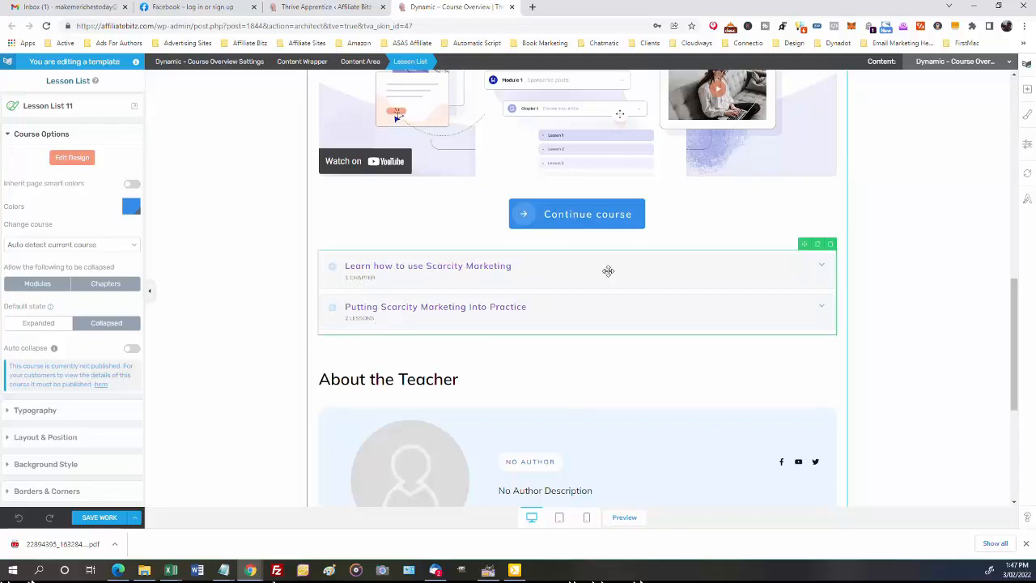
Step: Review the main options of the About the Teacher content box and its author picture box
scroll(608, 271, "down", 3)
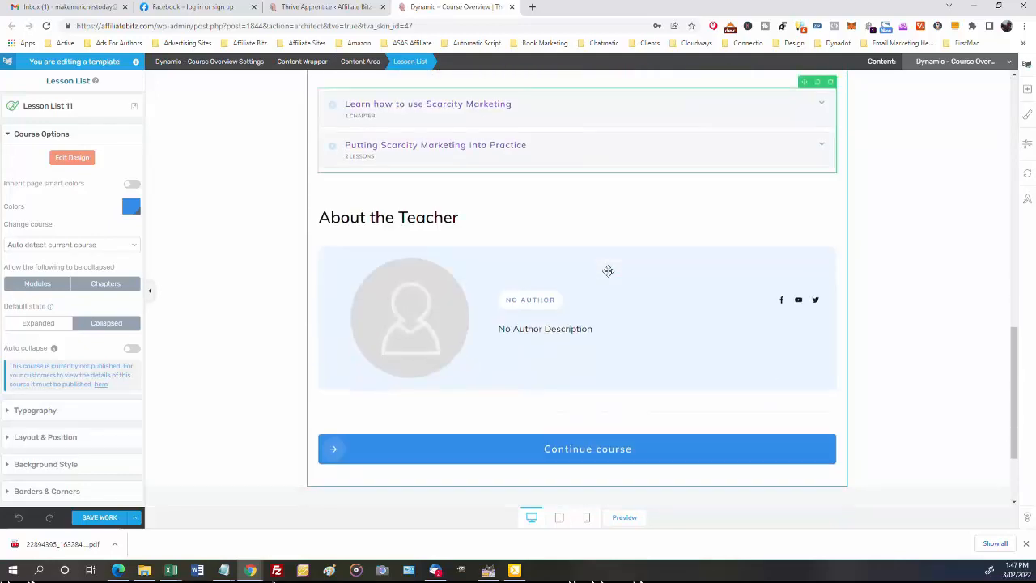
left_click(333, 258)
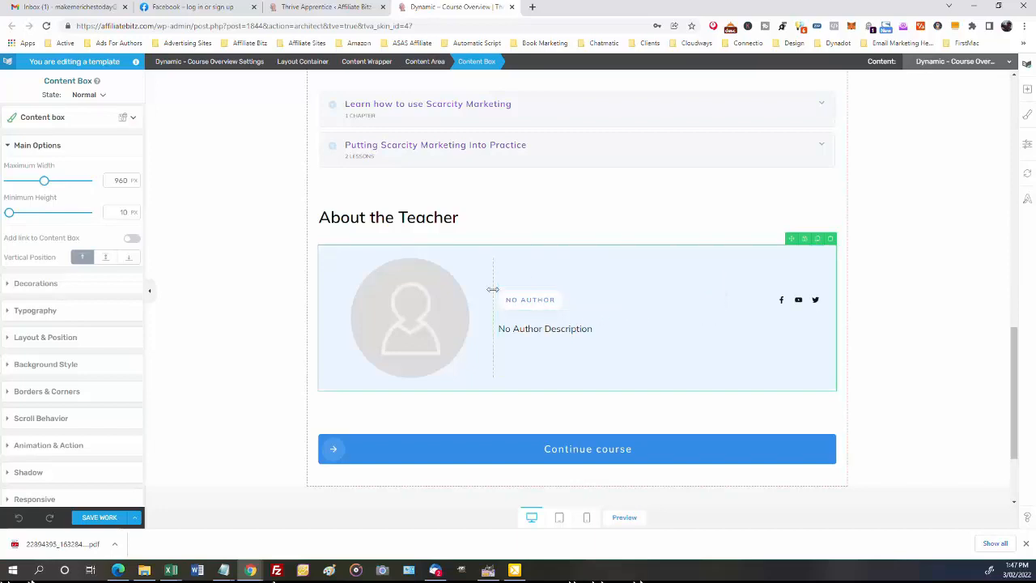
left_click(419, 280)
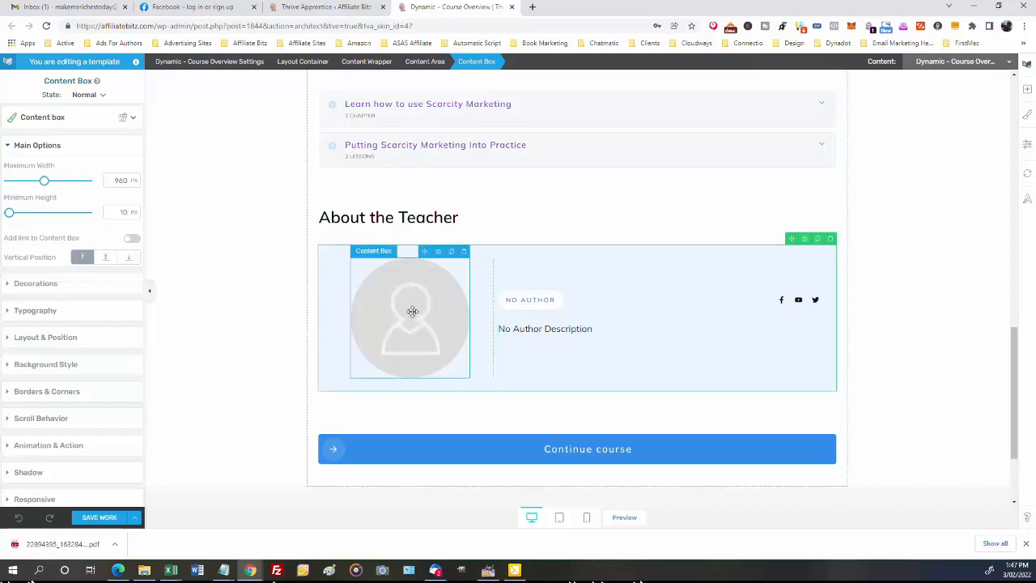
left_click(412, 311)
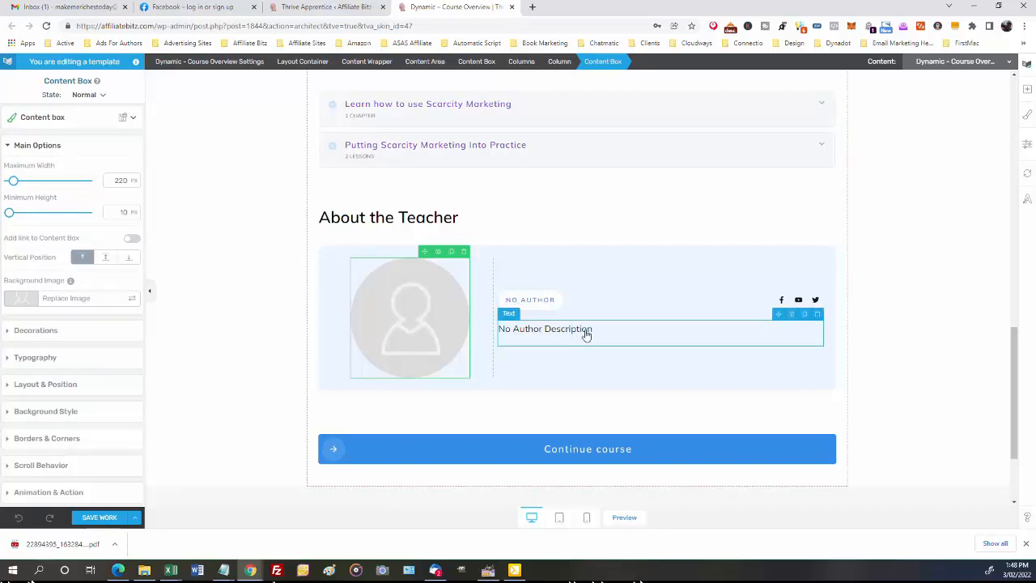
Step: Add Instagram to the Social Follow networks in the About the Teacher section
left_click(788, 306)
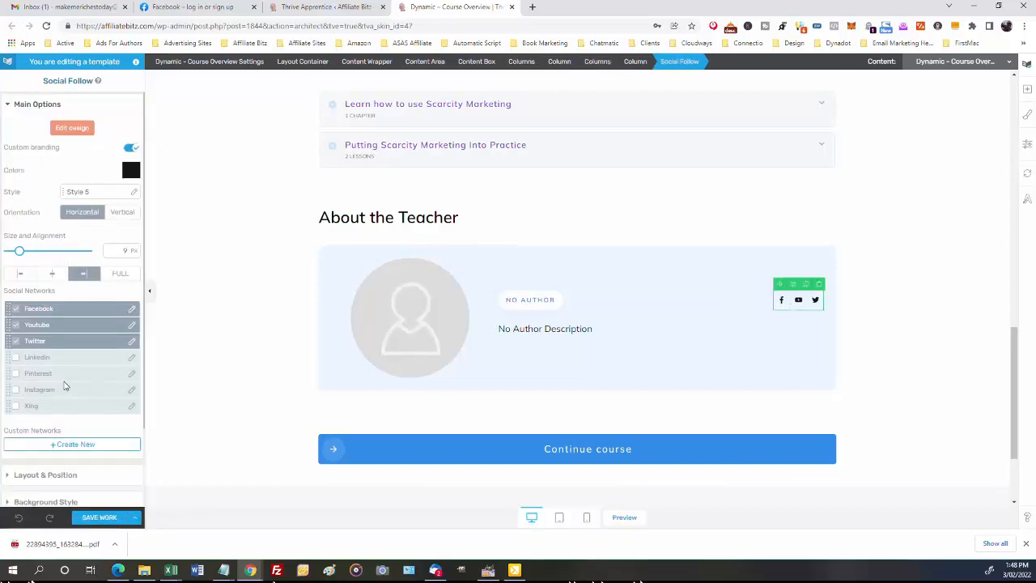
left_click(15, 391)
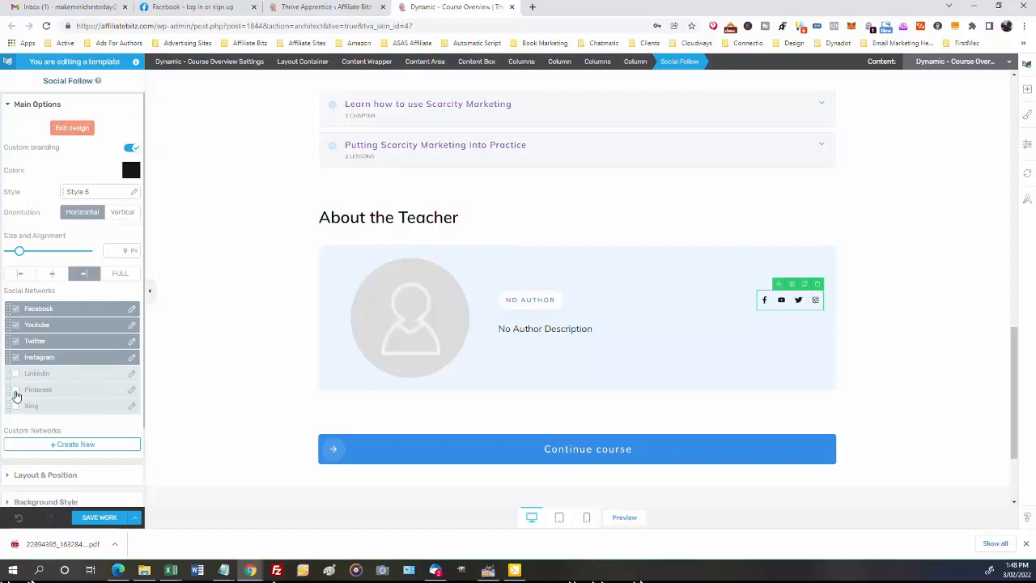
Step: Add LinkedIn to the Social Follow networks and apply the colored circular Style 6 to the icons
left_click(14, 376)
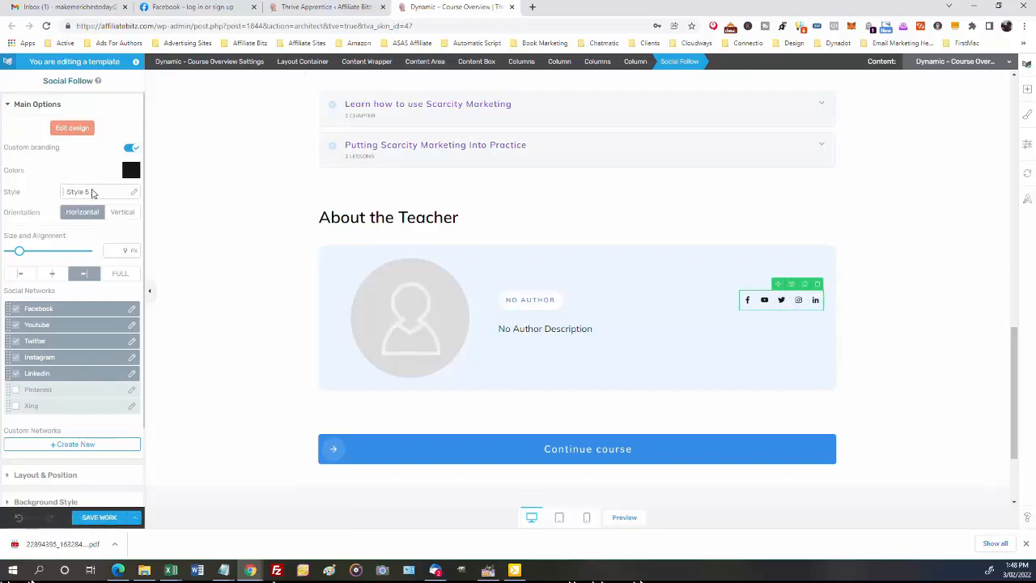
left_click(93, 195)
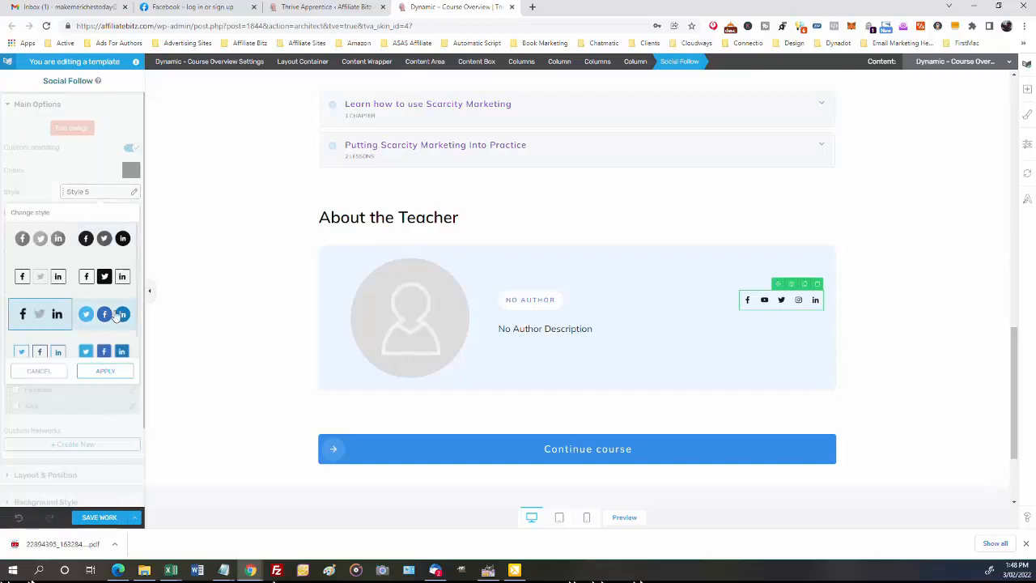
left_click(116, 316)
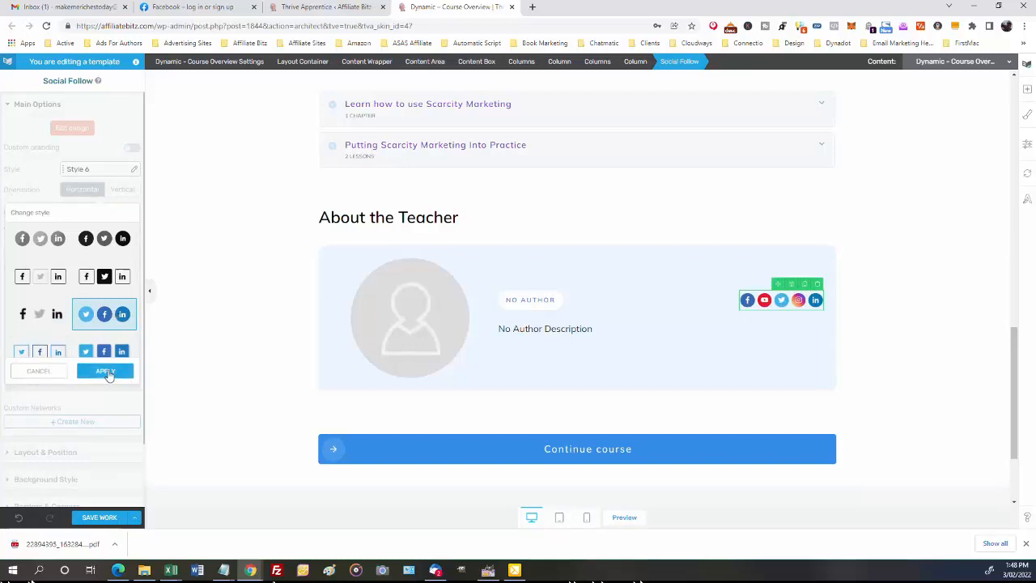
left_click(106, 371)
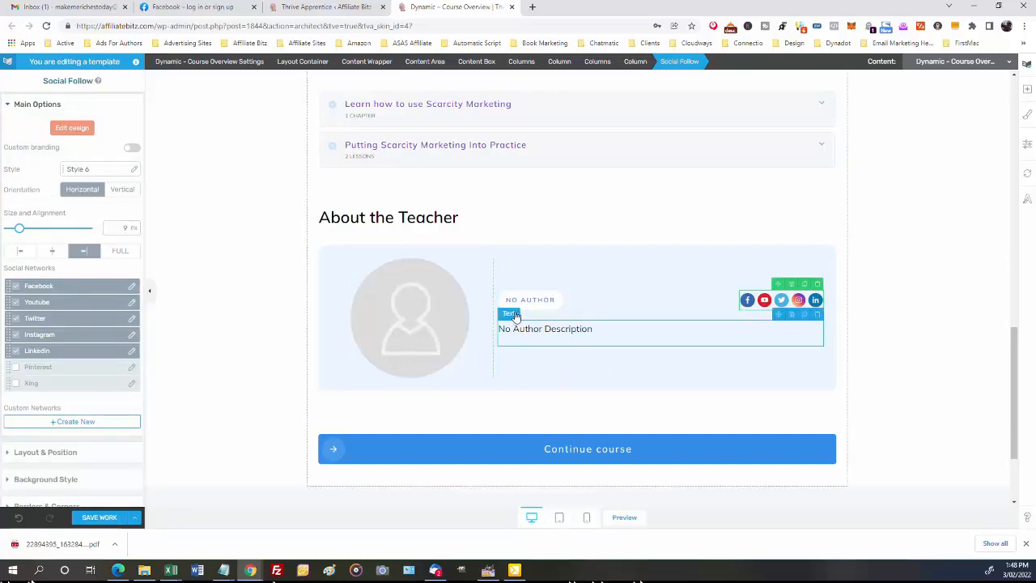
Step: Try a size of 12 px for the Social Follow icons, and return it to 9 px
double_click(128, 226)
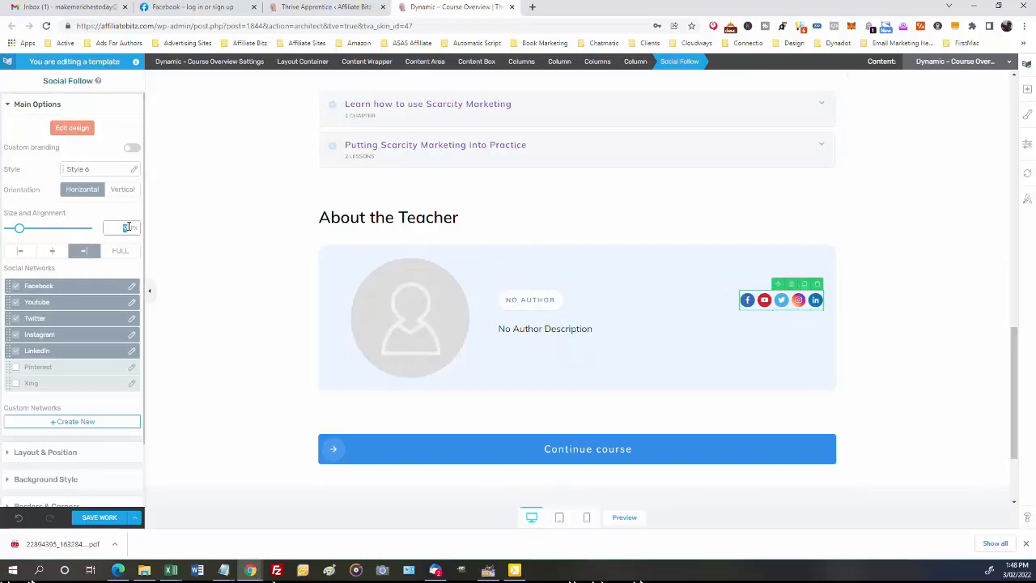
type("12")
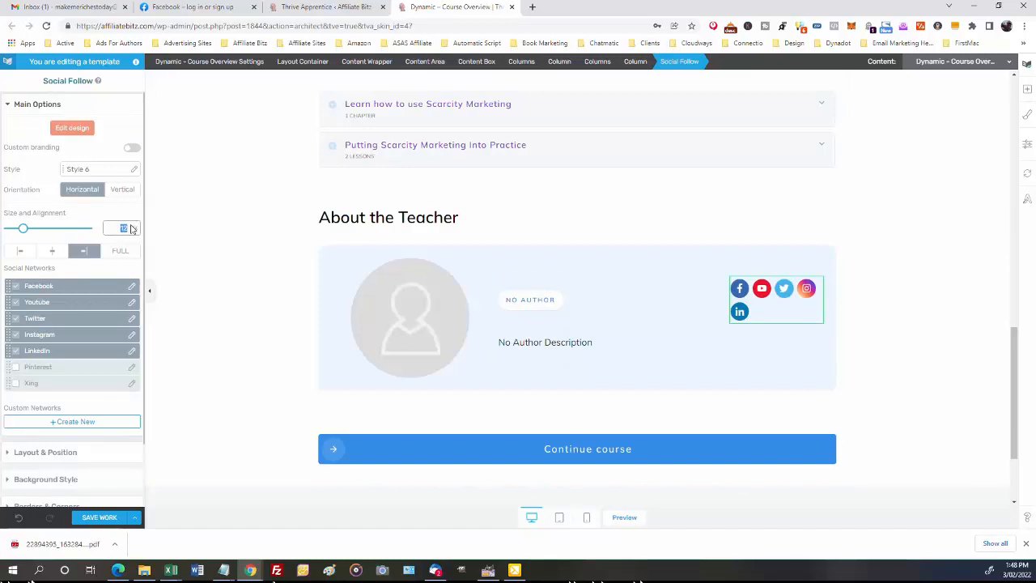
type("9")
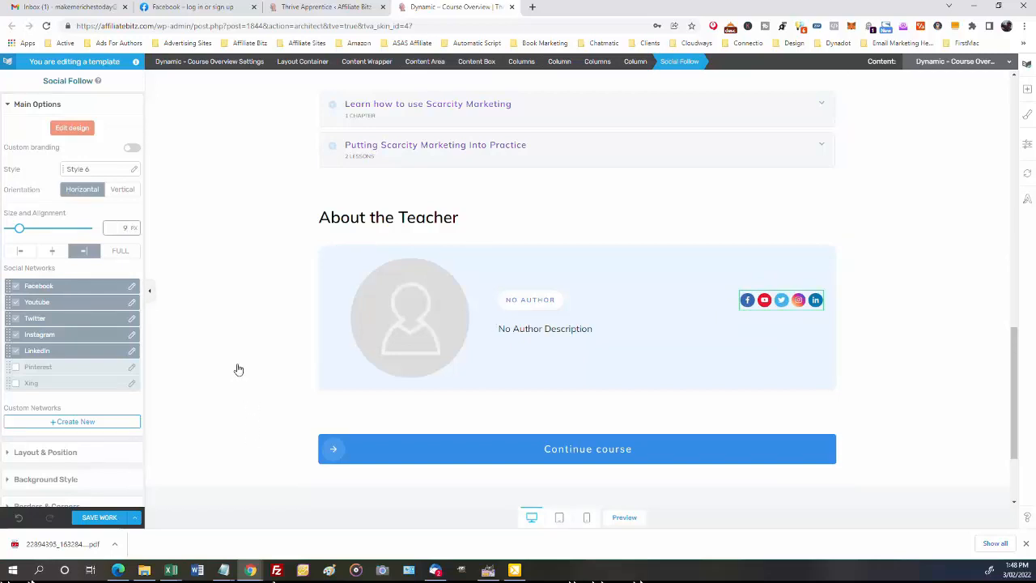
Step: Apply the Rounded 01 button template to the Continue course button
scroll(238, 369, "down", 3)
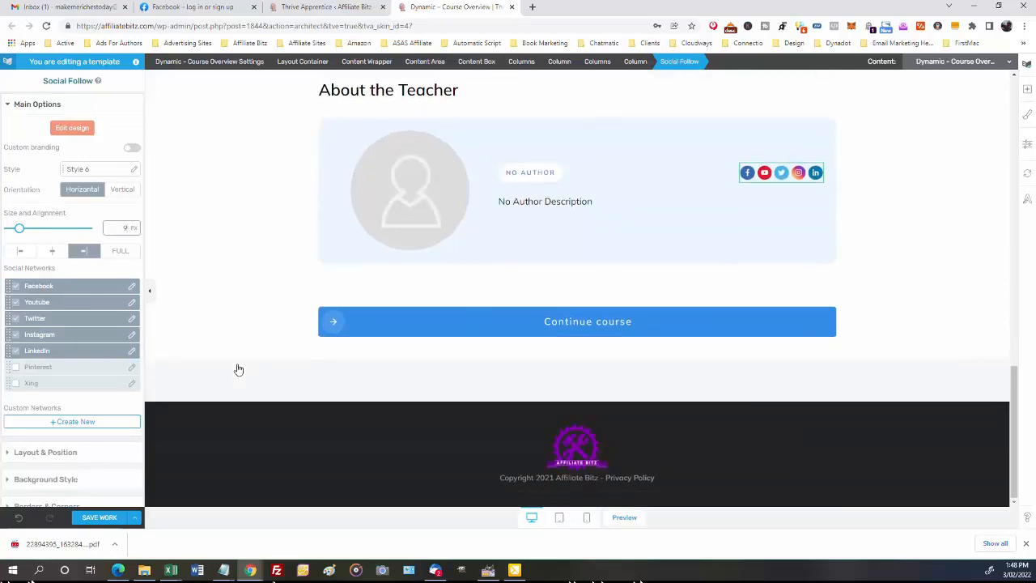
left_click(368, 319)
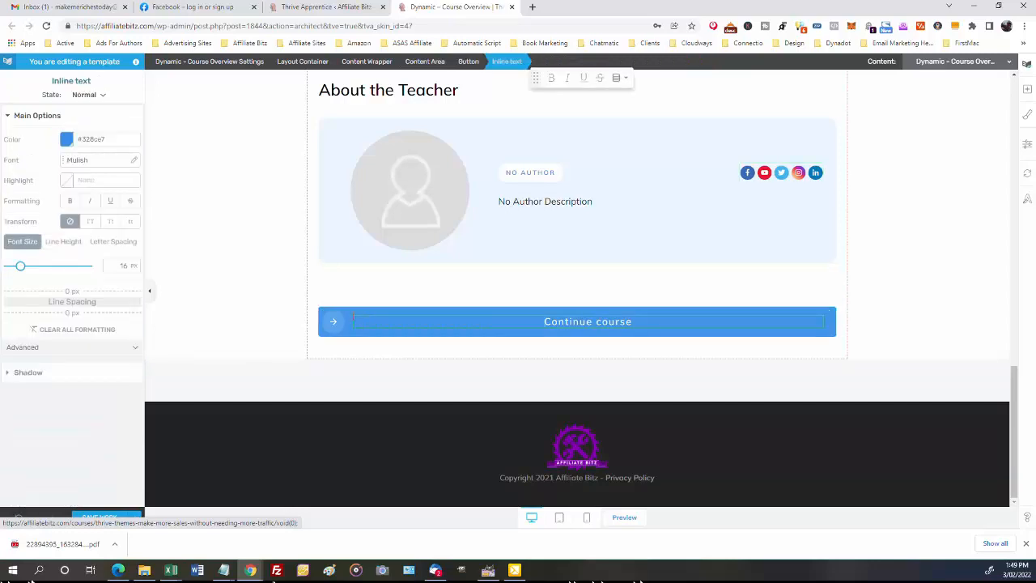
left_click(349, 313)
left_click(351, 313)
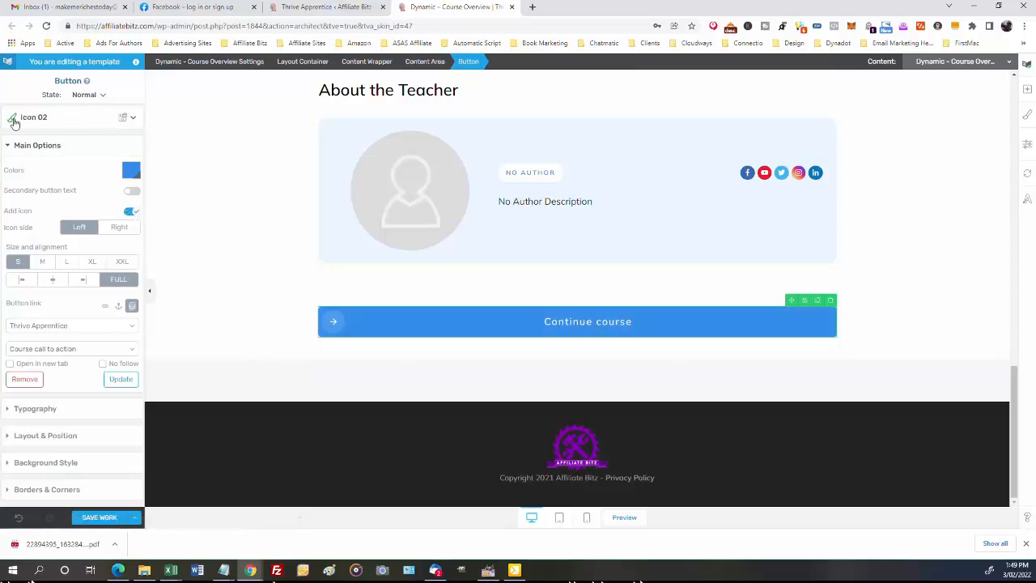
left_click(135, 118)
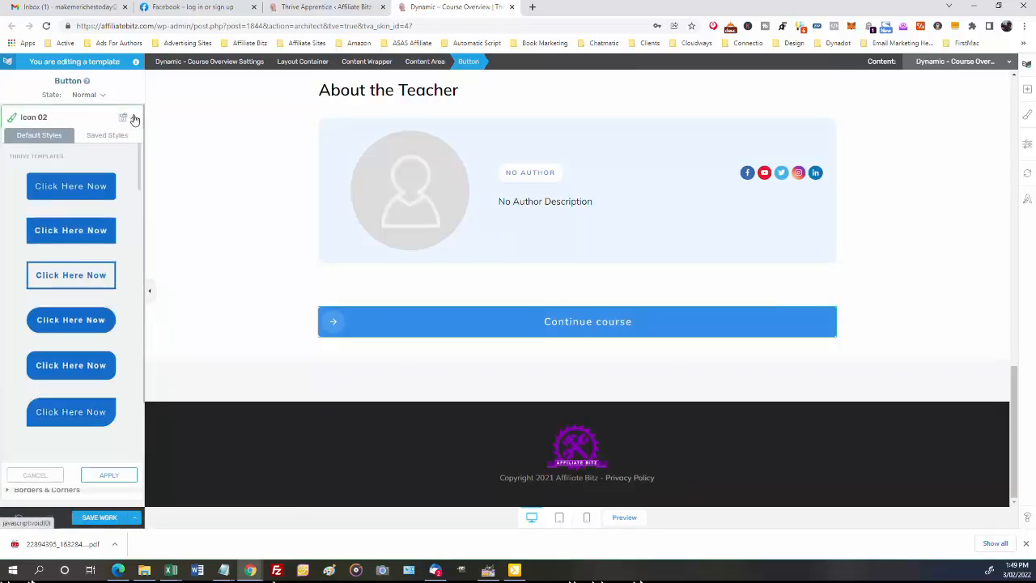
left_click(72, 322)
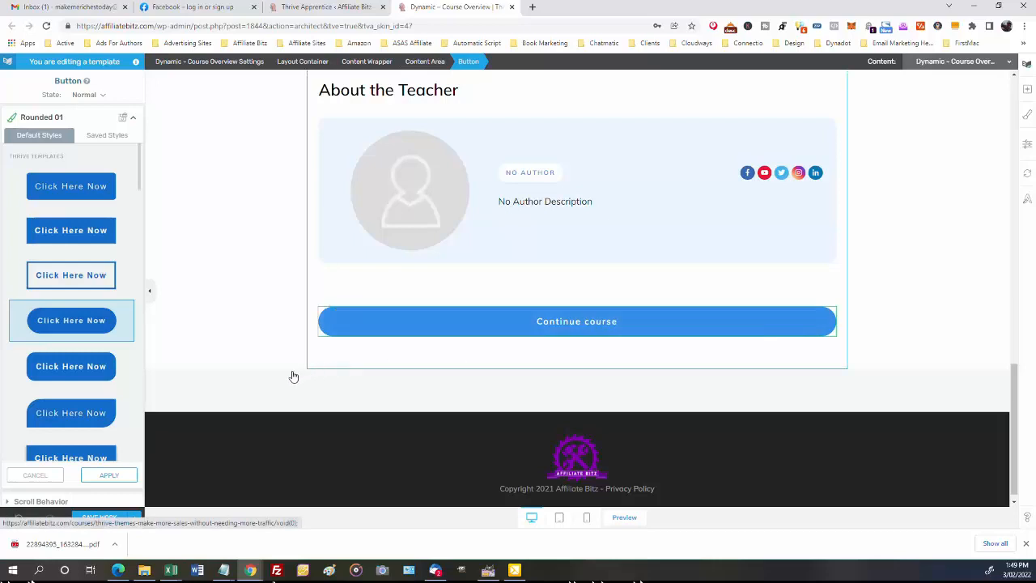
left_click(107, 476)
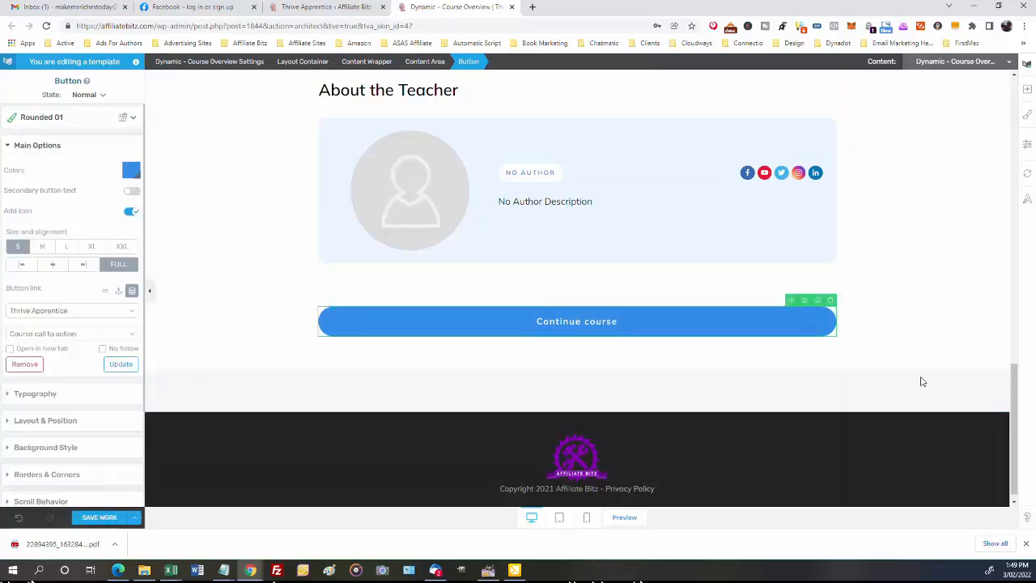
Step: Hide the Bottom section in the Course Overview template settings and make it visible again
left_click_drag(1015, 376, 1009, 430)
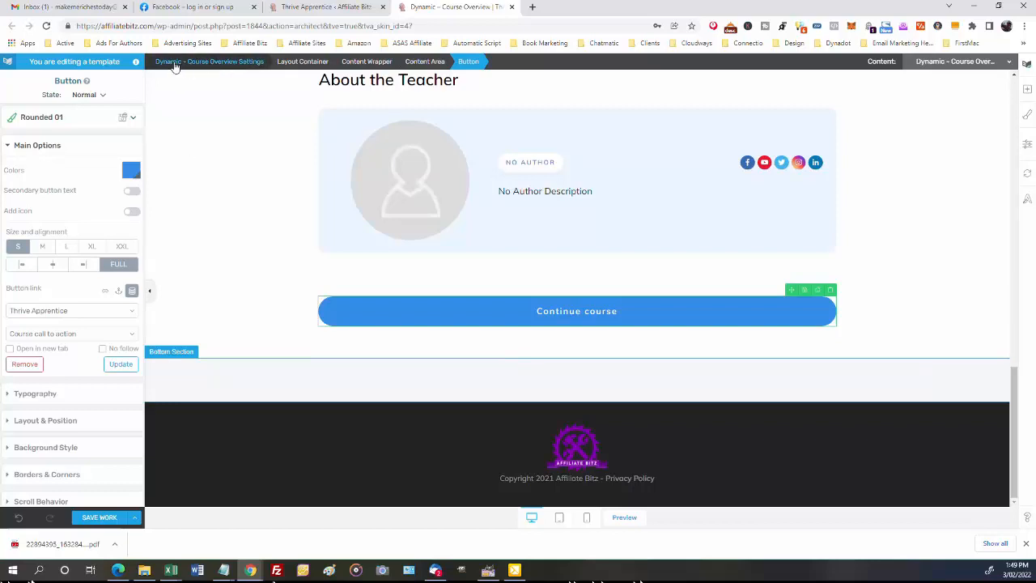
left_click(225, 65)
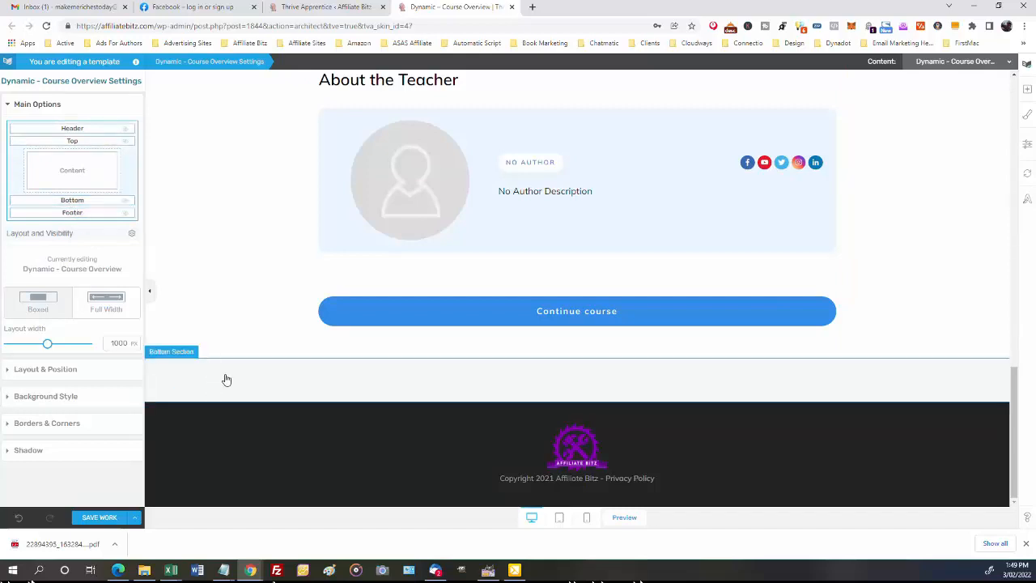
left_click(125, 202)
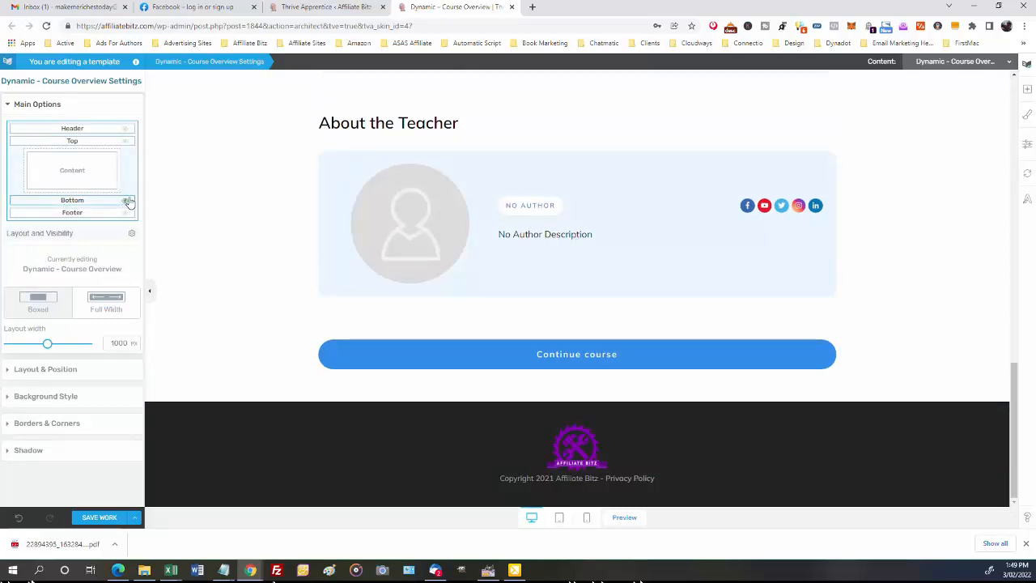
left_click(125, 203)
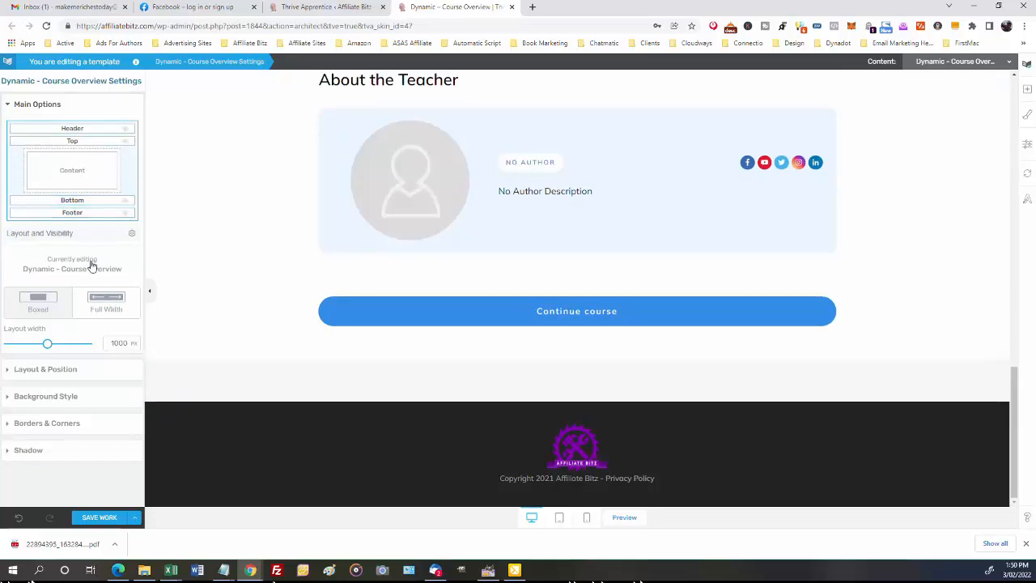
Step: Add a static background image layer to the Bottom section using Coin-Collecting.jpg from the media library
left_click(468, 388)
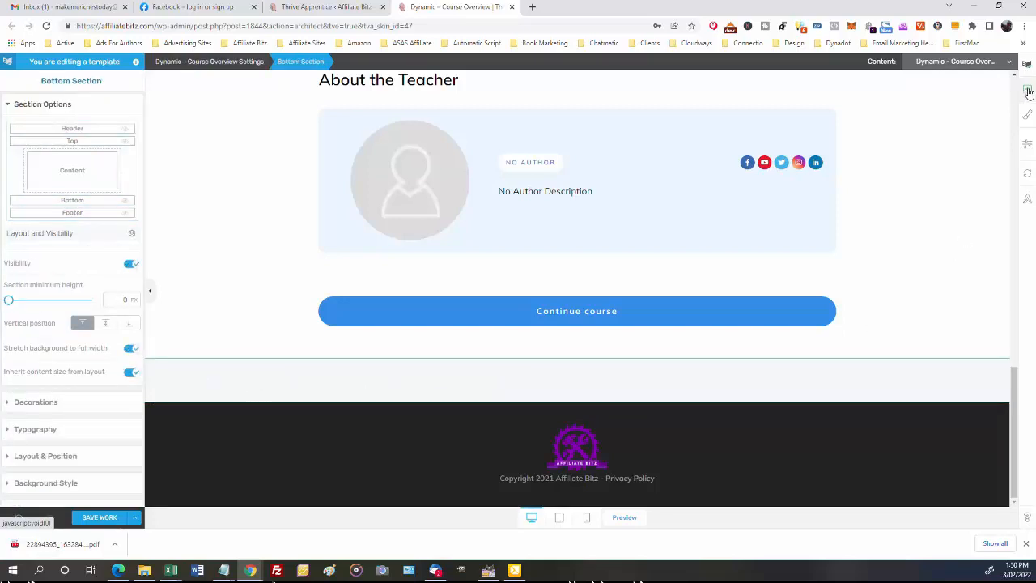
scroll(33, 461, "down", 2)
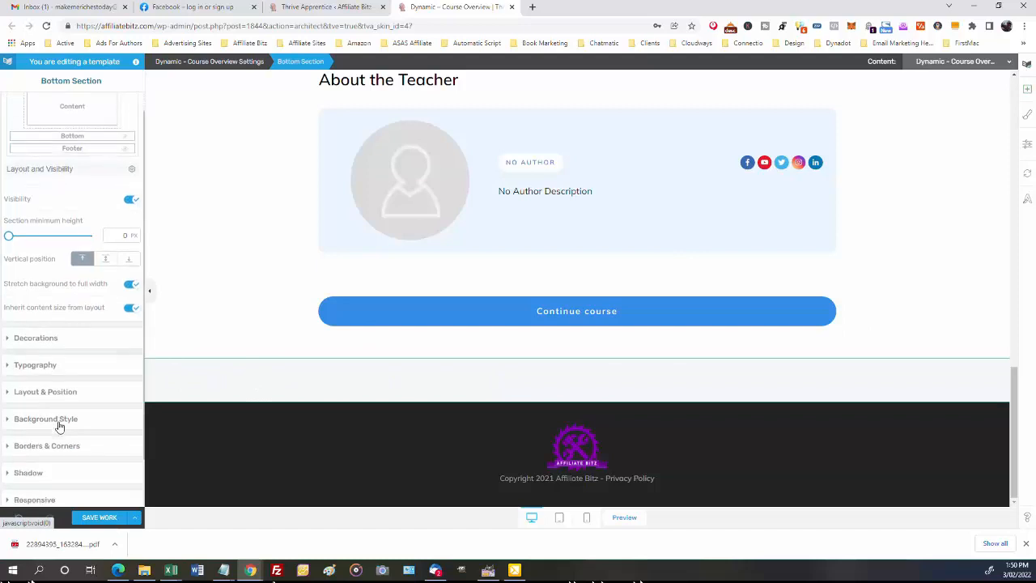
left_click(8, 409)
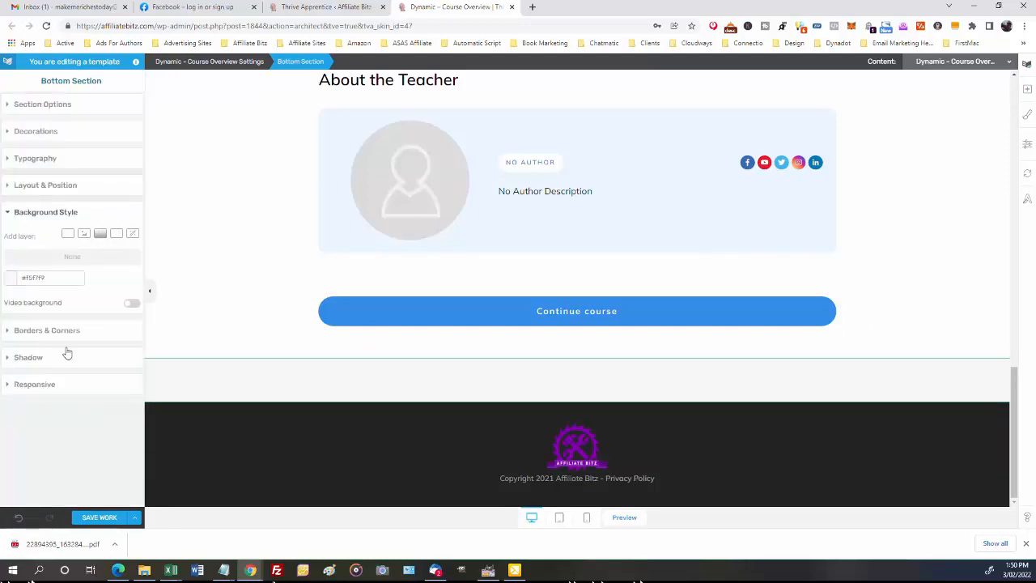
left_click(83, 236)
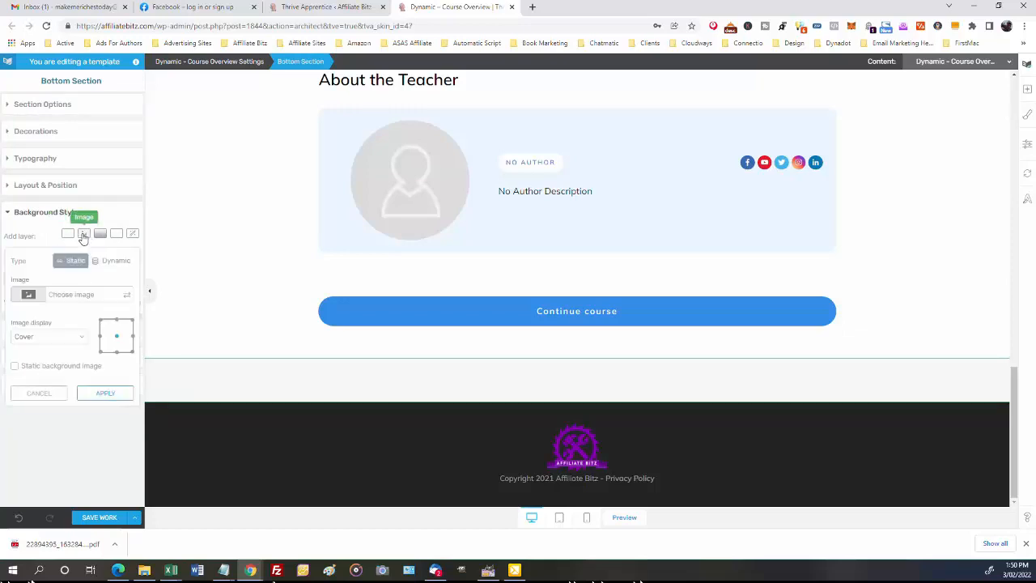
left_click(27, 297)
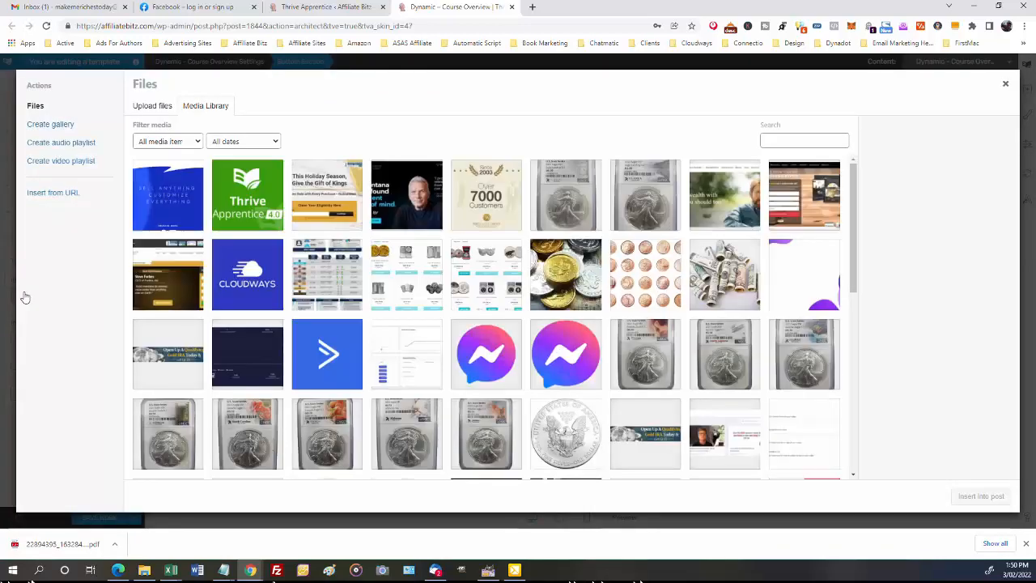
left_click(640, 280)
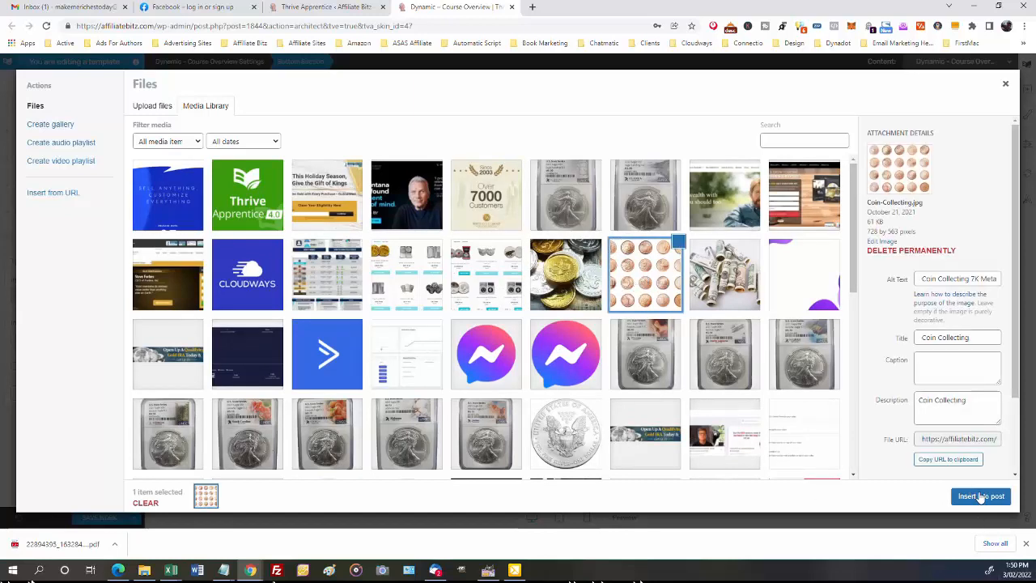
left_click(981, 497)
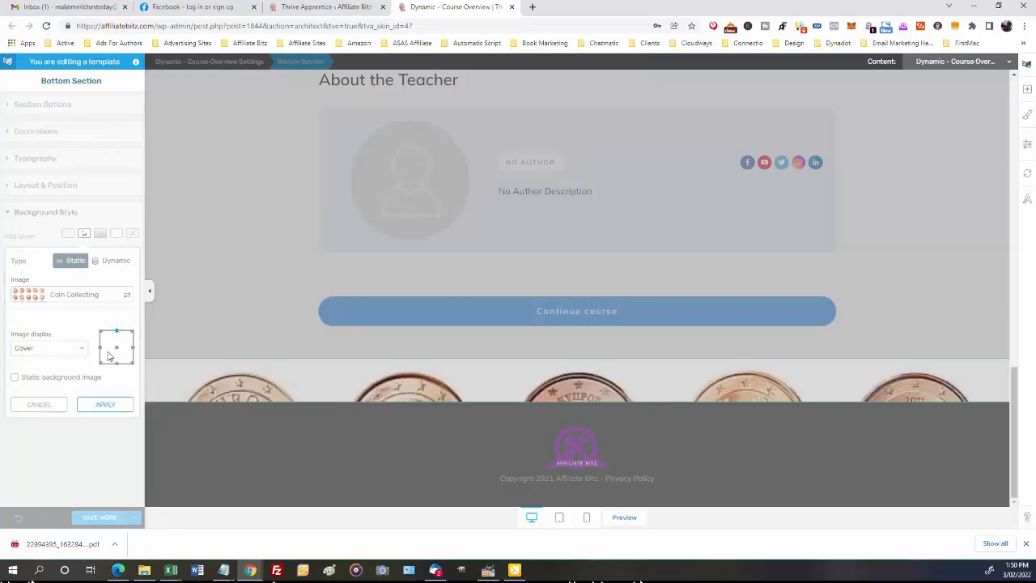
Step: Try the Contain display for the background image, switch back to Cover and apply the centered image layer
left_click(58, 354)
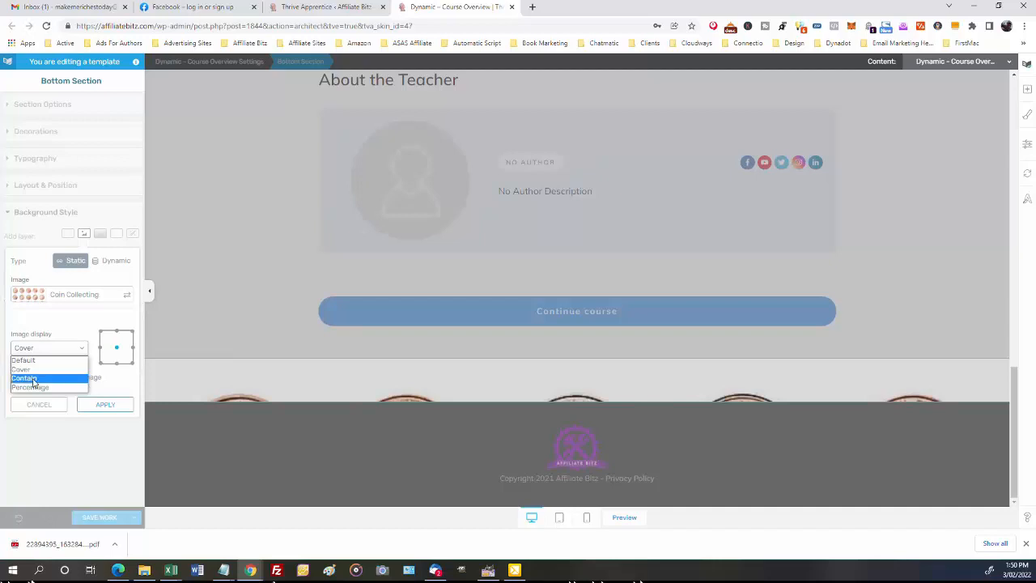
left_click(34, 380)
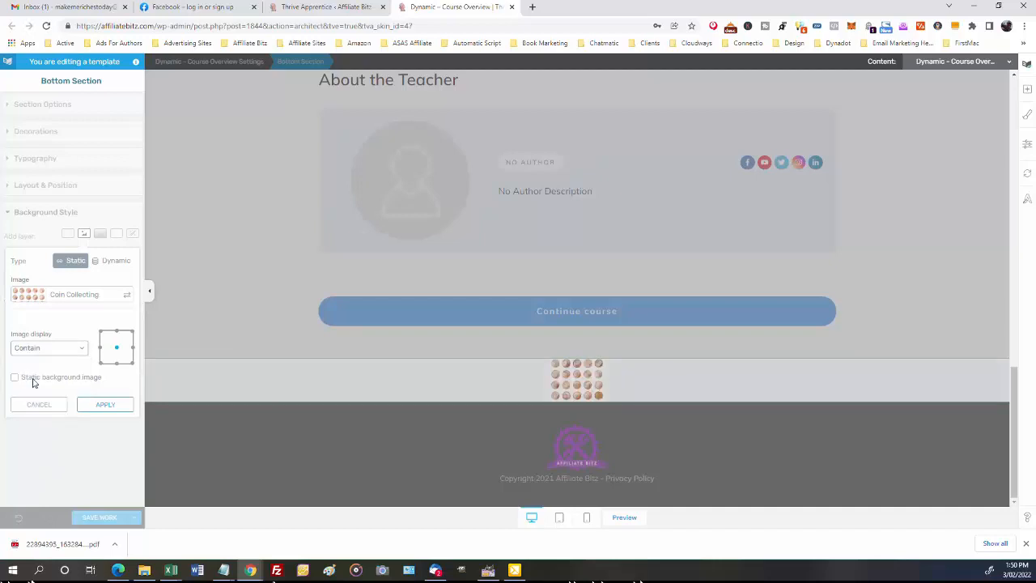
left_click(84, 352)
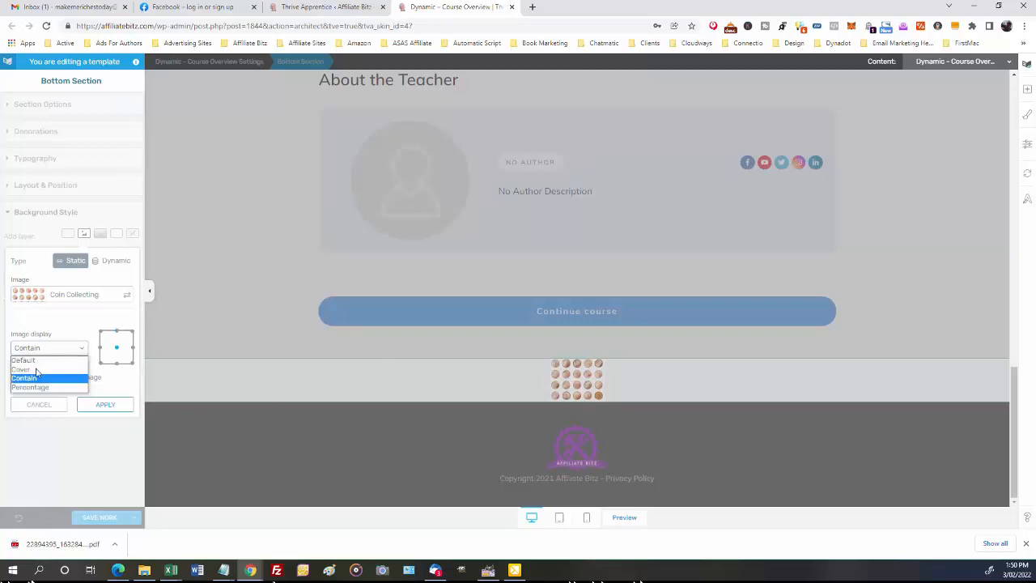
left_click(24, 370)
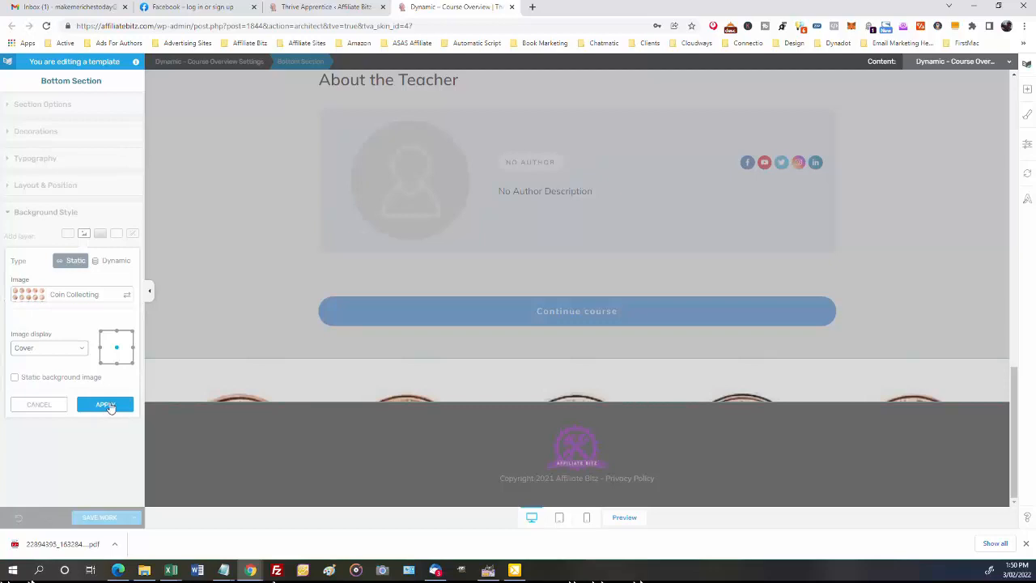
left_click(108, 405)
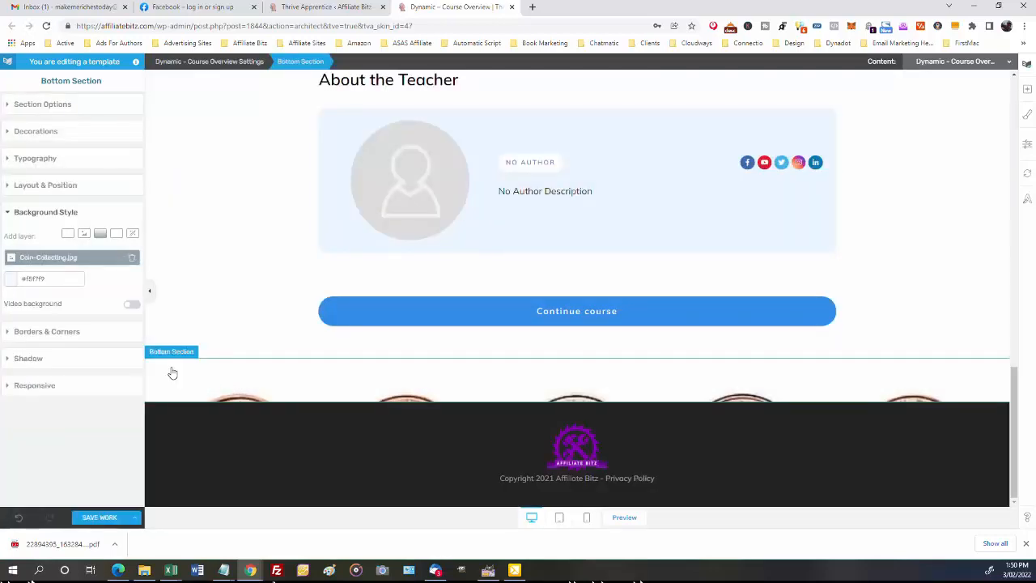
Step: Set the Bottom section's minimum height to 487 px
left_click(42, 105)
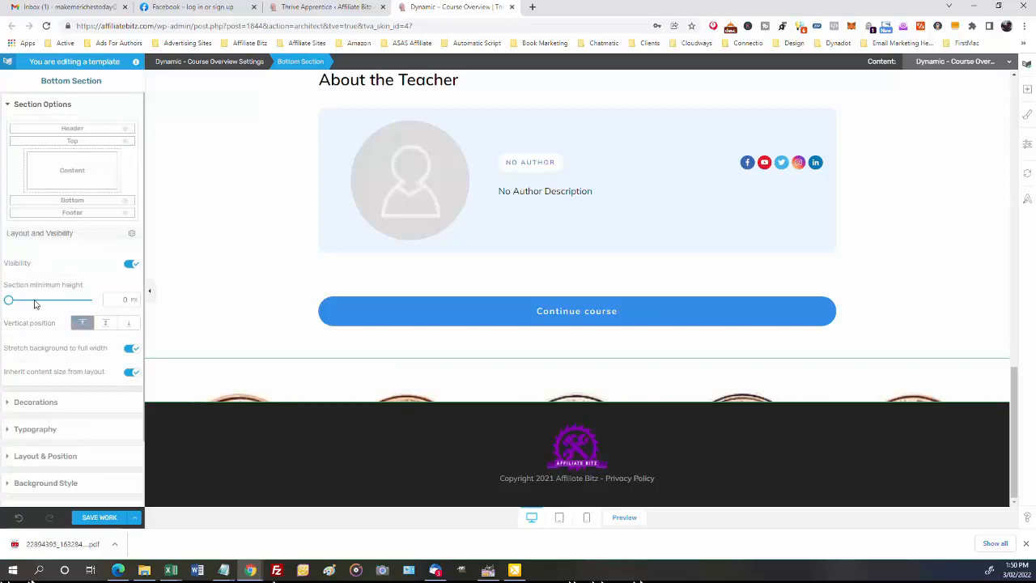
left_click_drag(10, 300, 47, 306)
left_click_drag(1017, 336, 1012, 377)
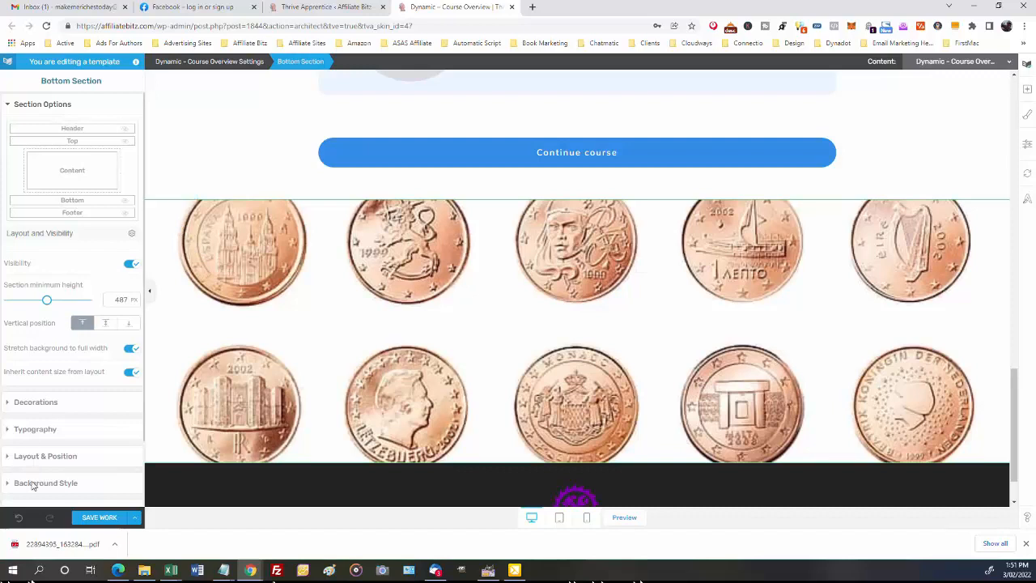
Step: Add a solid color layer over the Bottom section's background image, using #000000 at 20 opacity
scroll(33, 421, "down", 1)
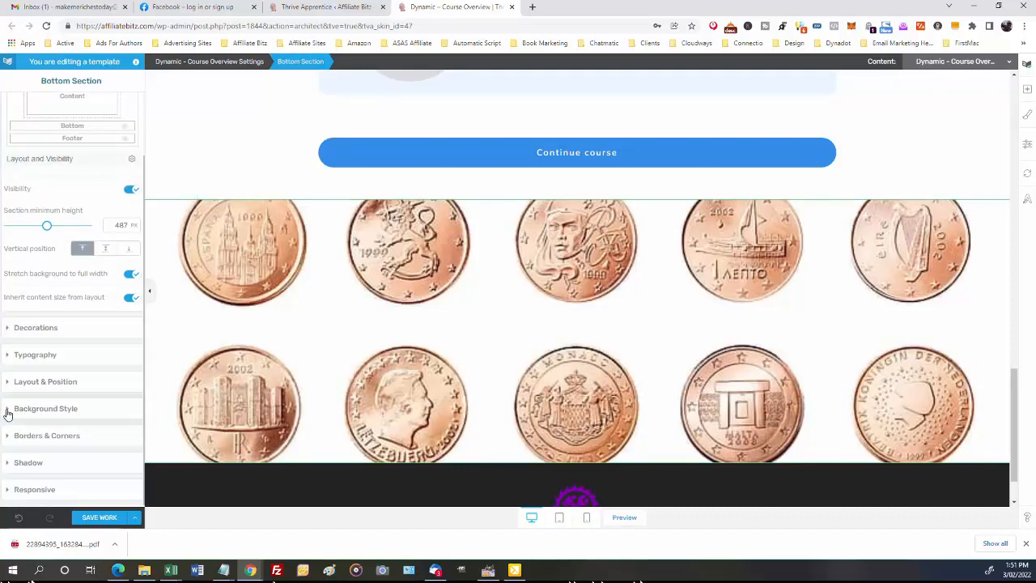
left_click(7, 411)
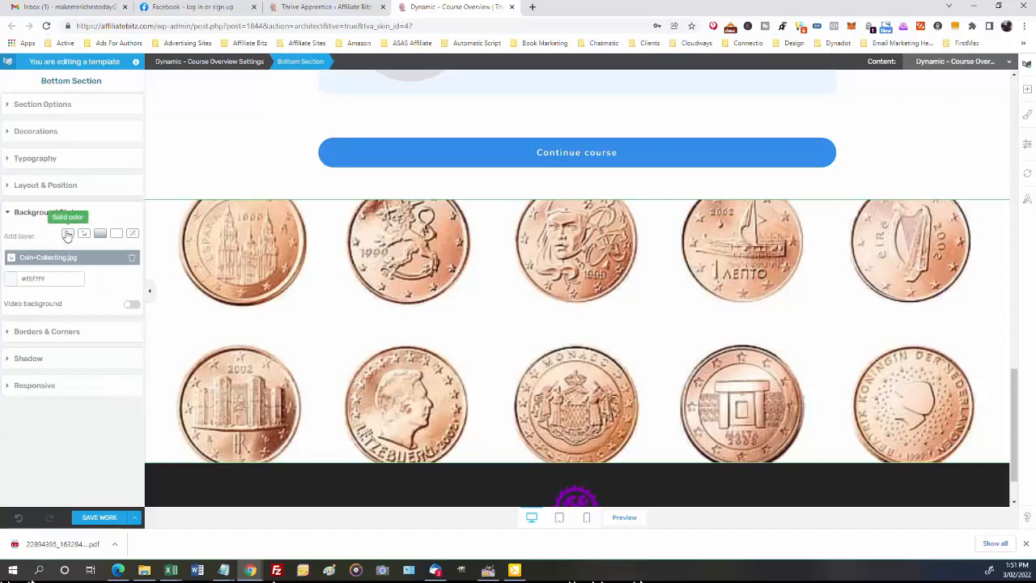
left_click(68, 235)
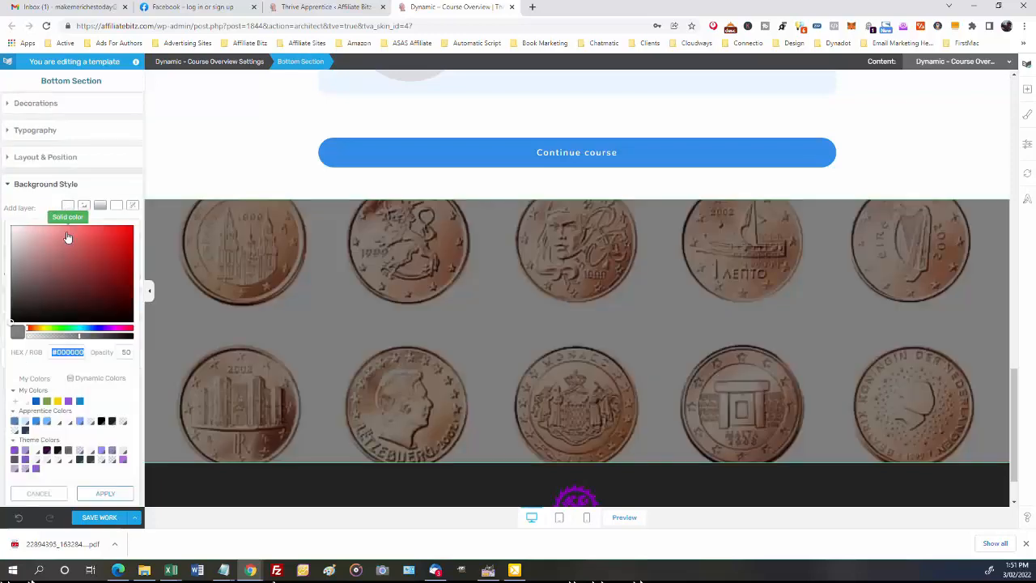
double_click(127, 353)
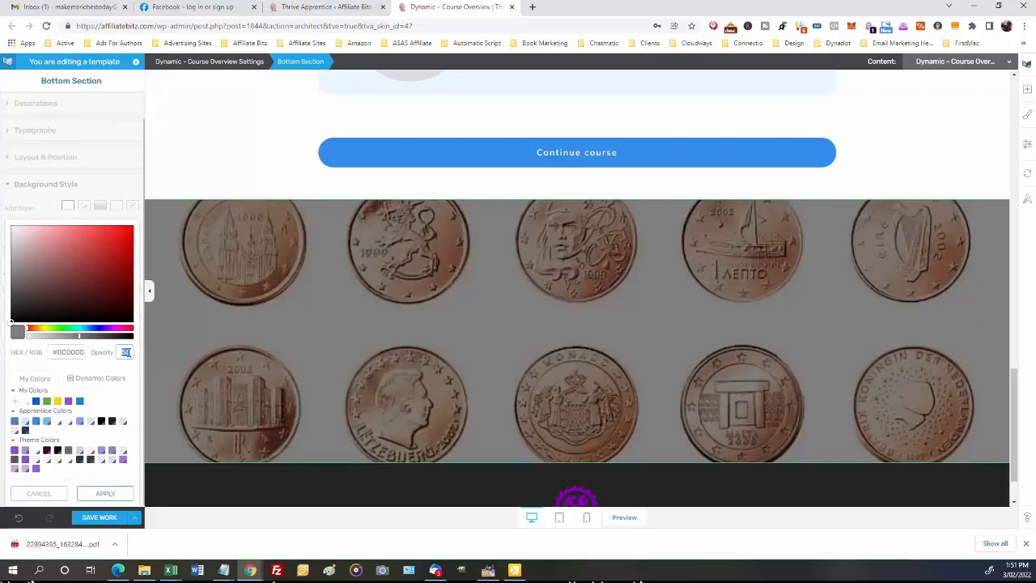
type("20")
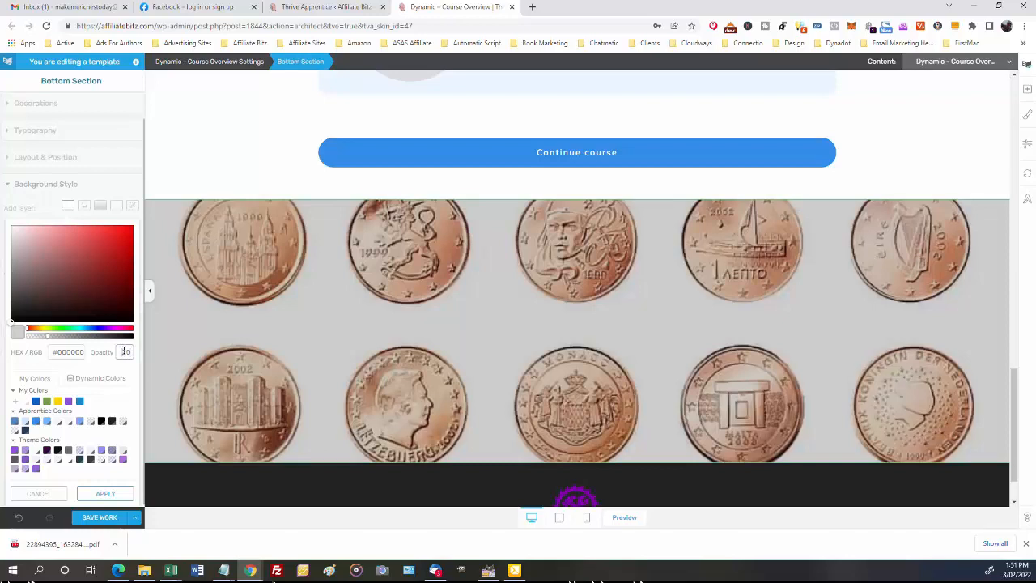
Step: Recolor the new layer with the Accent Tone 2 theme color, unlink it from the theme, set opacity to 50 and apply
double_click(128, 352)
left_click(123, 461)
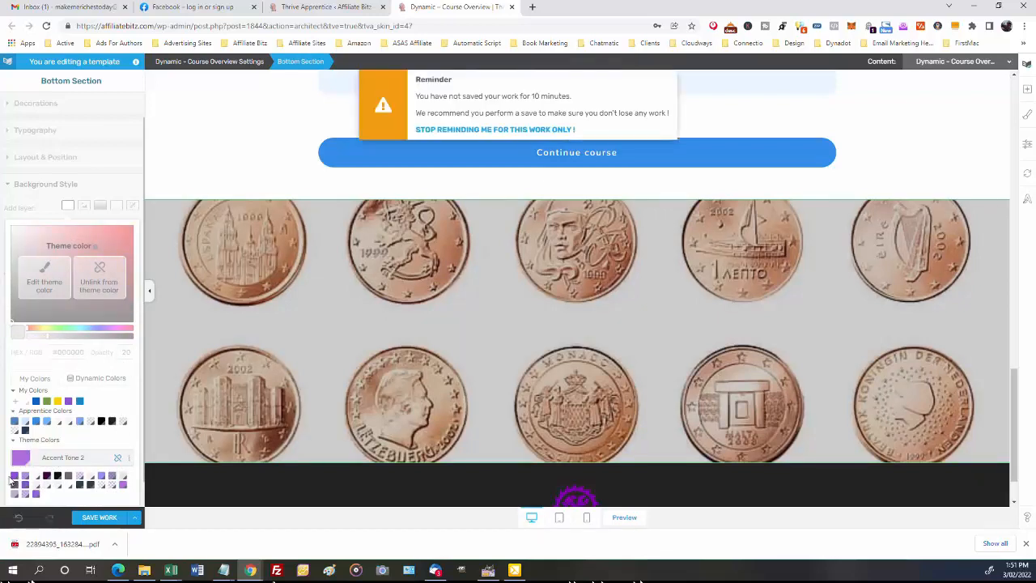
left_click(119, 459)
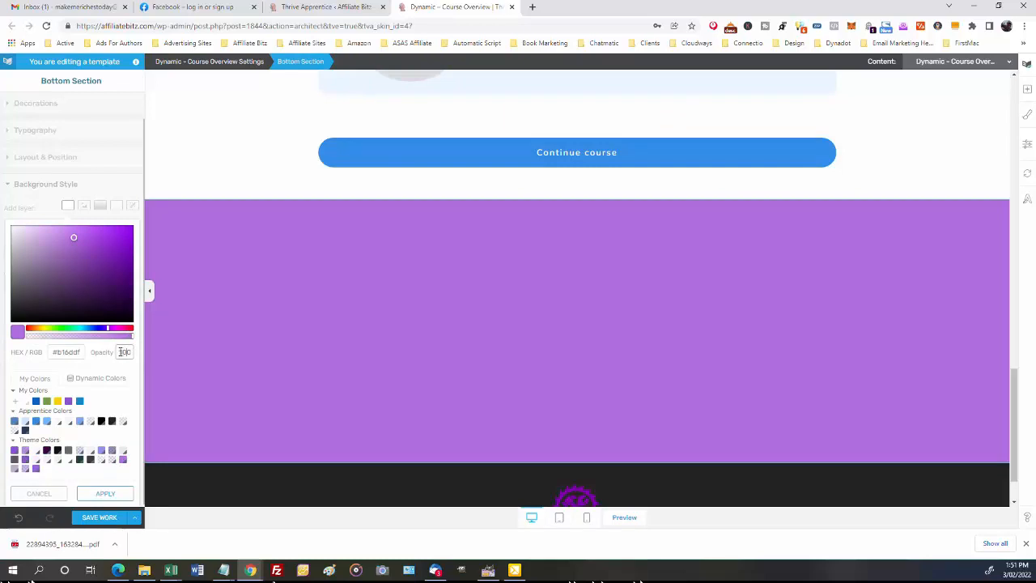
double_click(122, 352)
type("50")
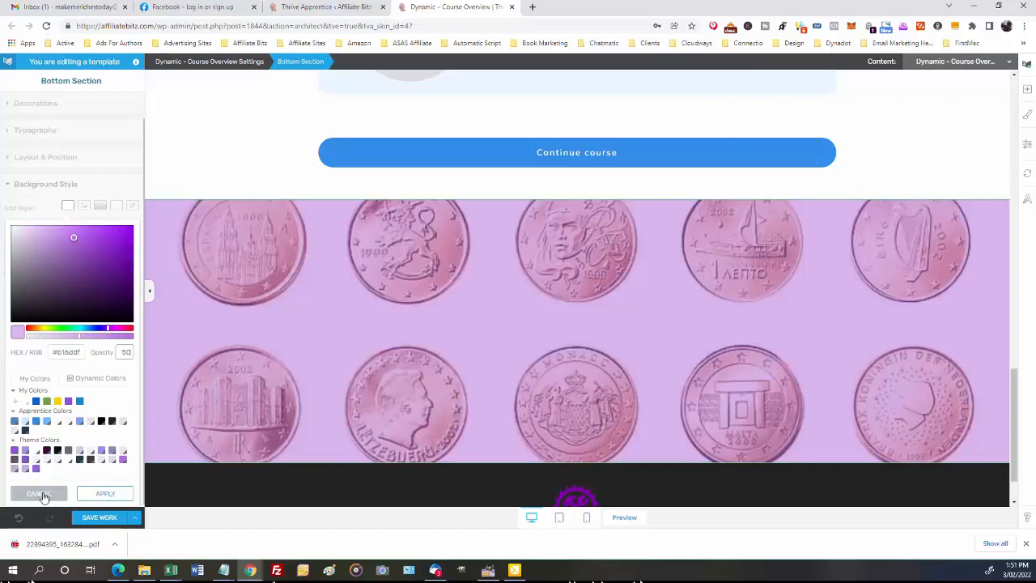
left_click(124, 491)
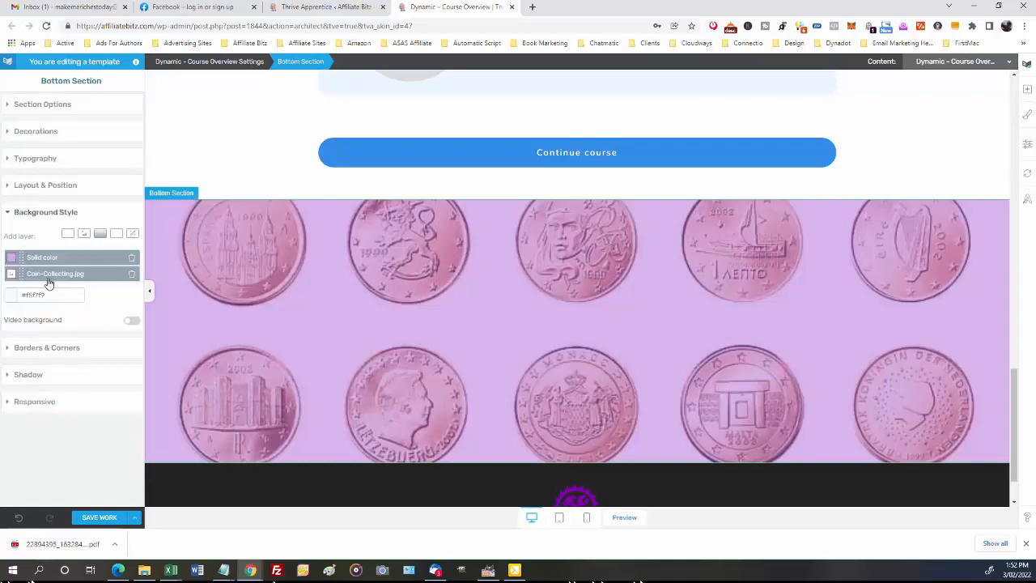
Step: Try a Sepia background effect on the Bottom section at different strengths, then cancel it
left_click(133, 235)
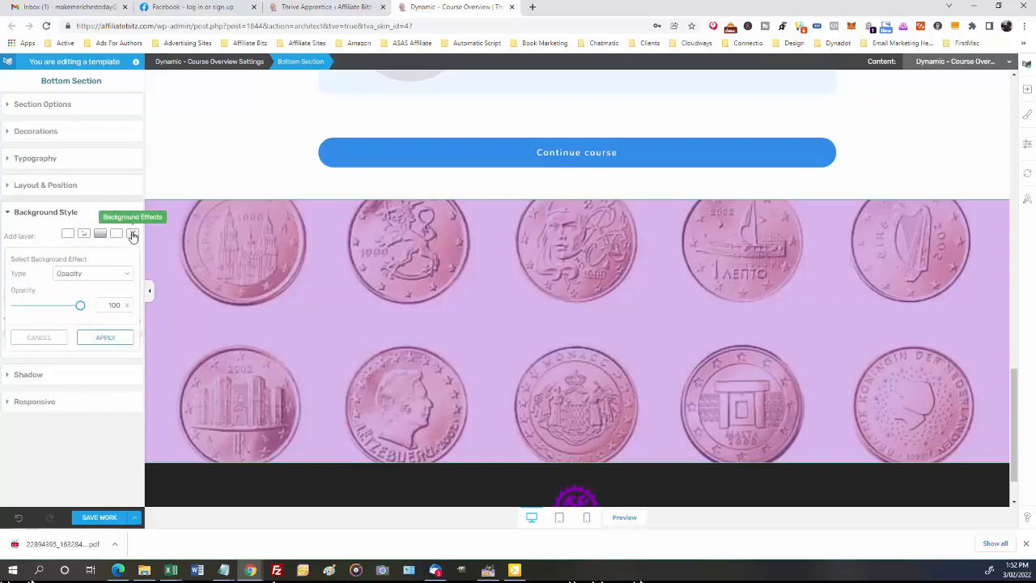
left_click(127, 277)
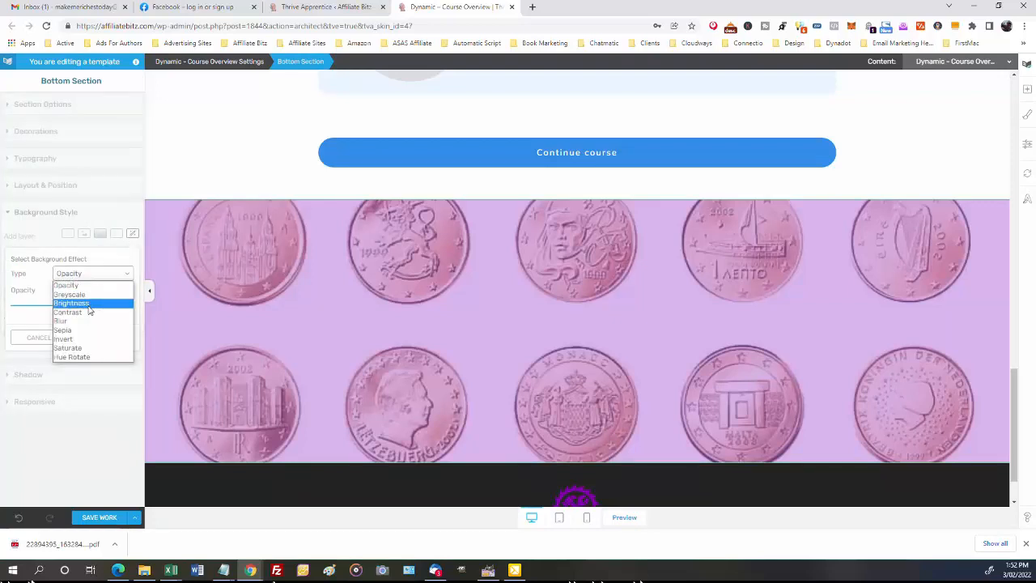
left_click(85, 330)
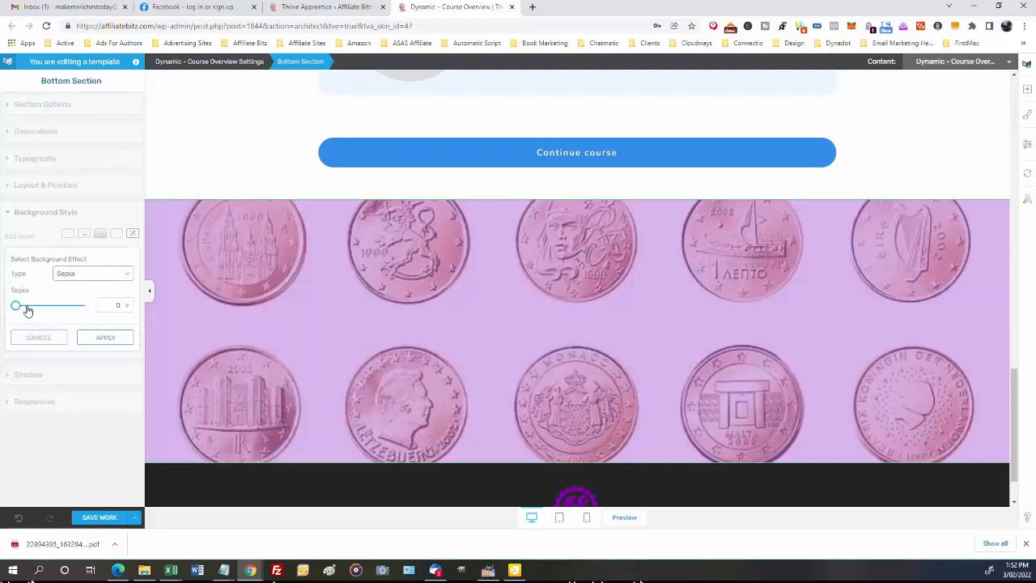
left_click(69, 308)
left_click_drag(68, 308, 5, 314)
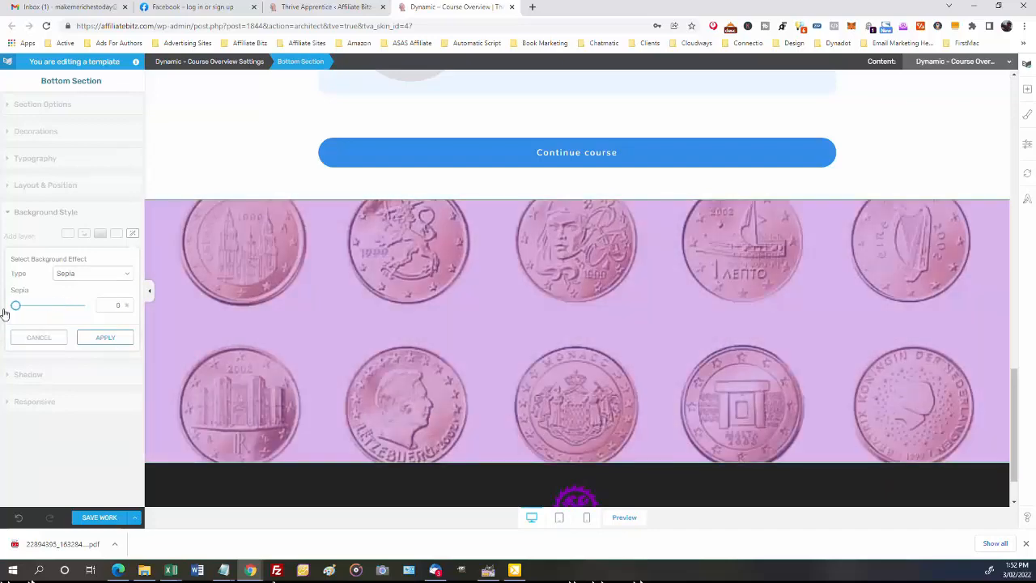
left_click(35, 339)
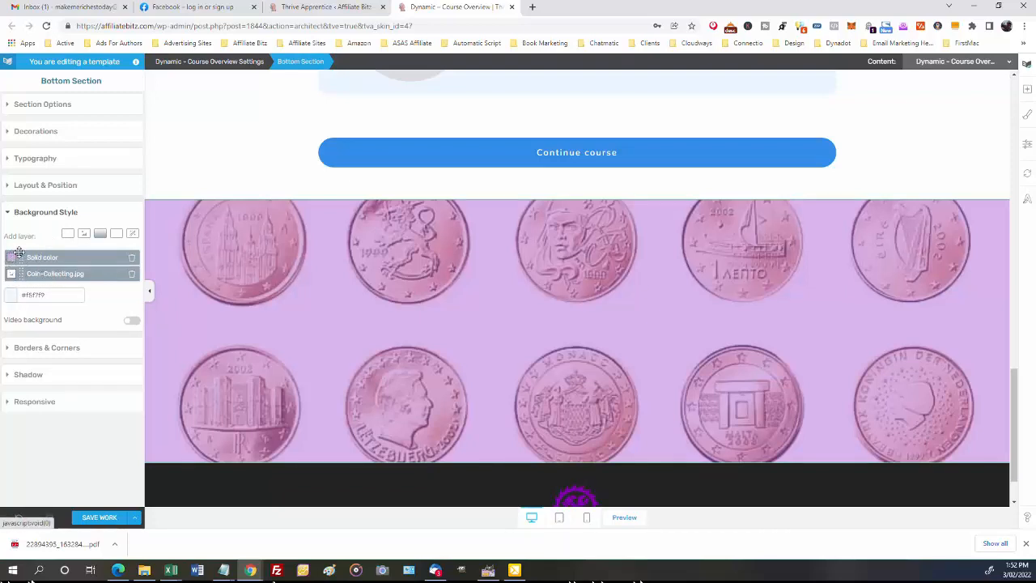
Step: Move the solid color layer beneath the Coin-Collecting.jpg layer and return it above the image
left_click_drag(21, 256, 20, 281)
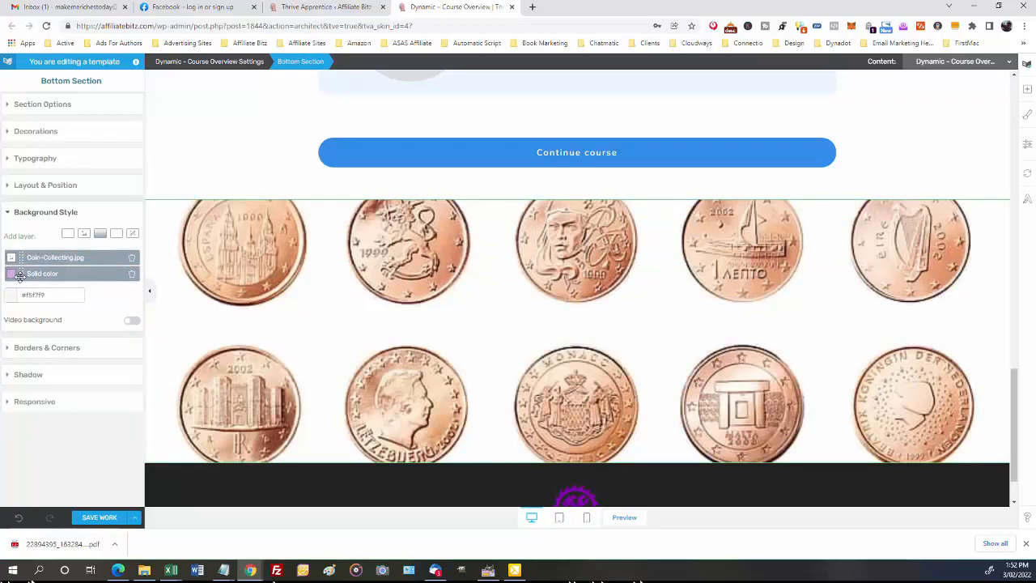
mouse_move(20, 274)
left_mouse_down()
mouse_move(22, 243)
mouse_move(25, 256)
left_mouse_up()
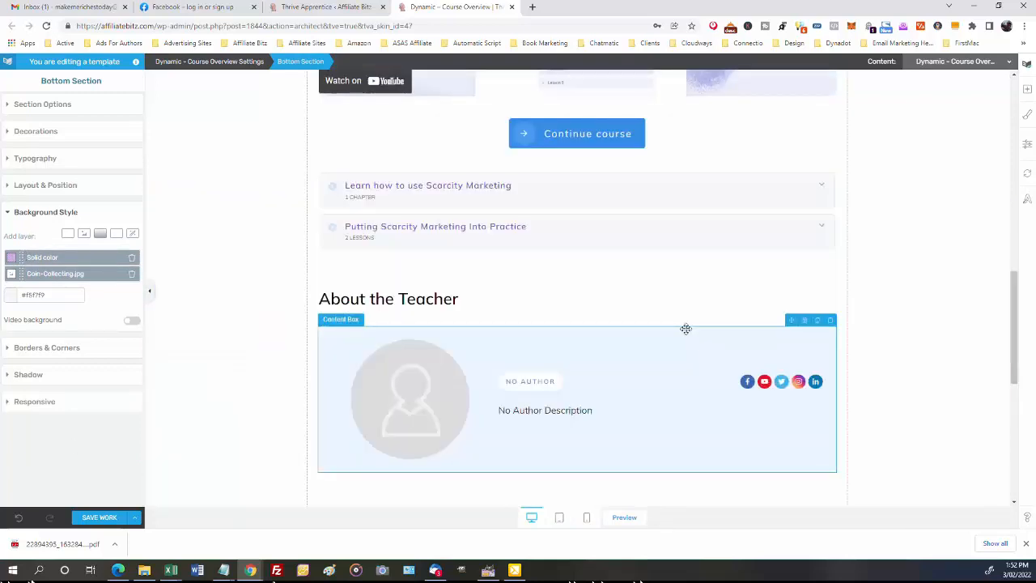
Step: Review the whole Course Overview page from header to footer and save the template
scroll(685, 329, "up", 10)
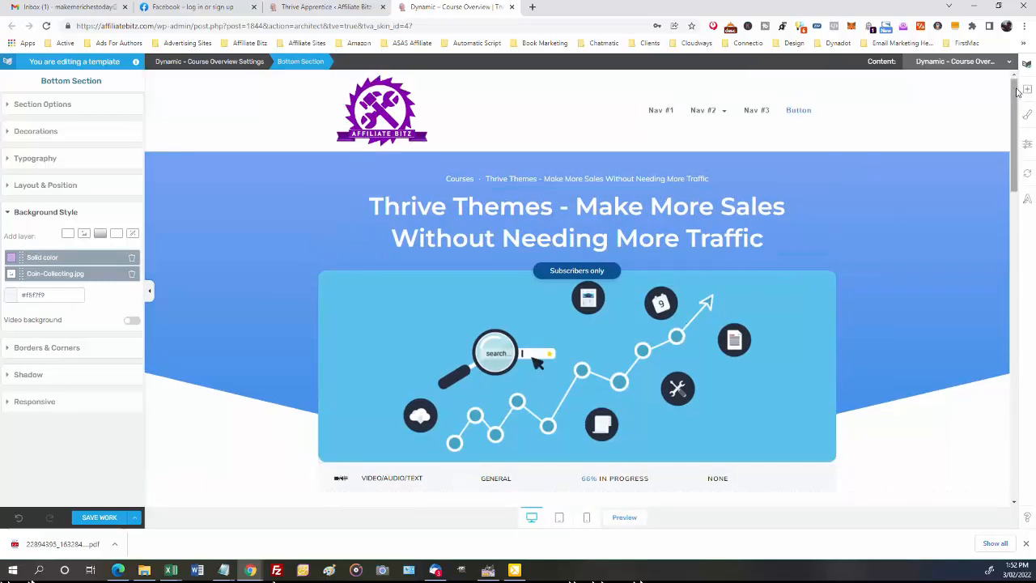
left_click_drag(1014, 91, 1003, 442)
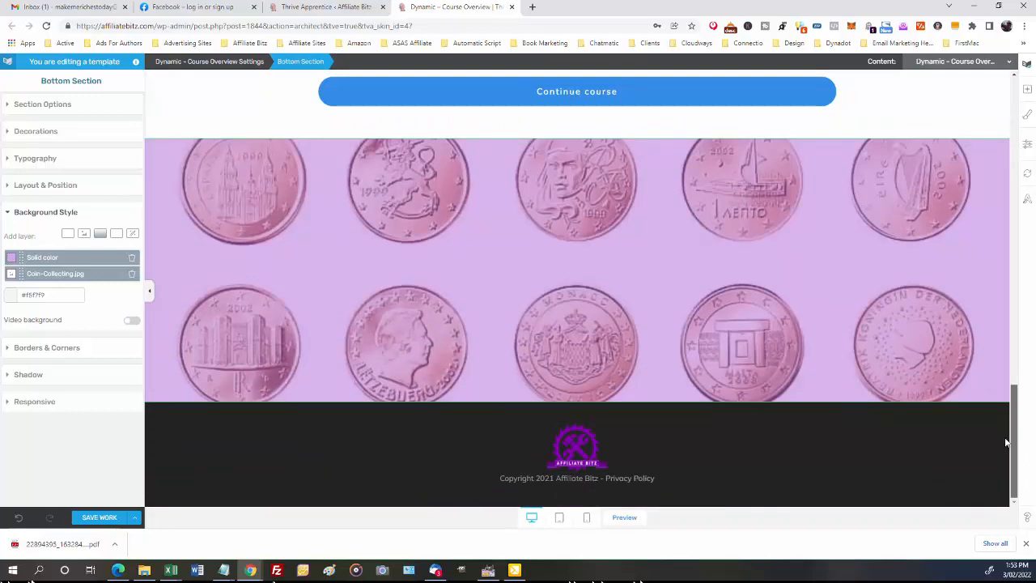
left_click_drag(1006, 443, 1016, 78)
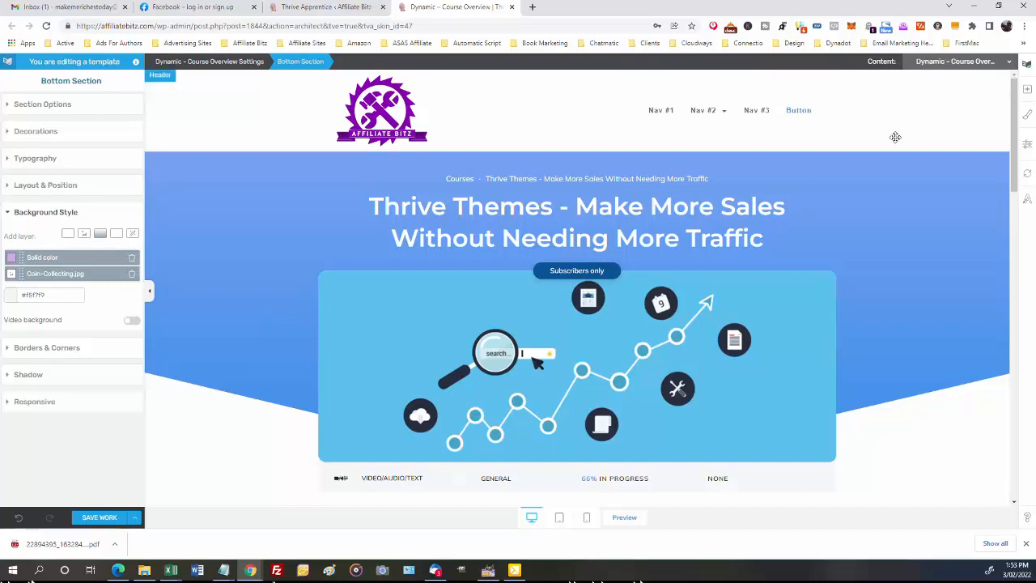
left_click(102, 520)
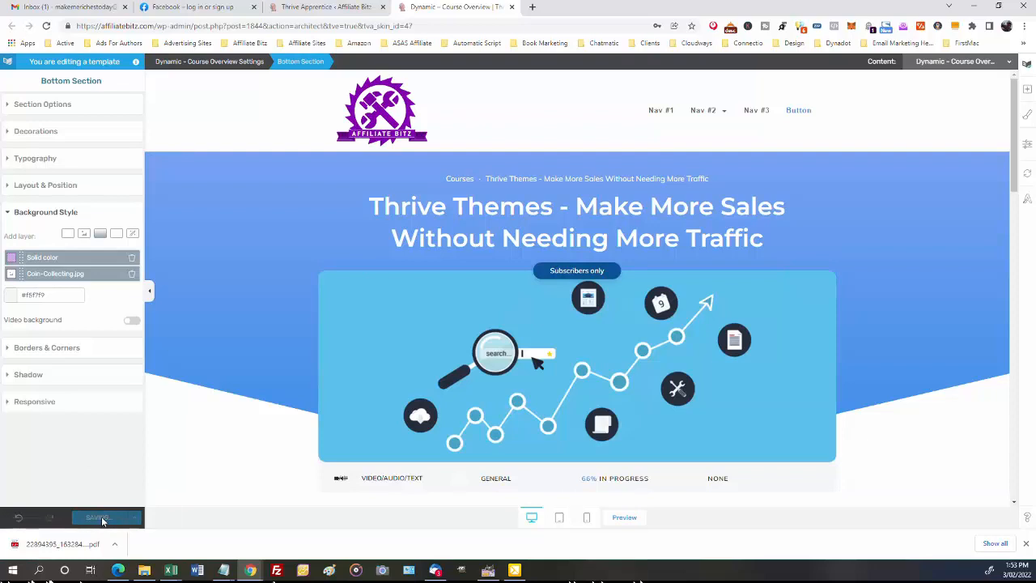